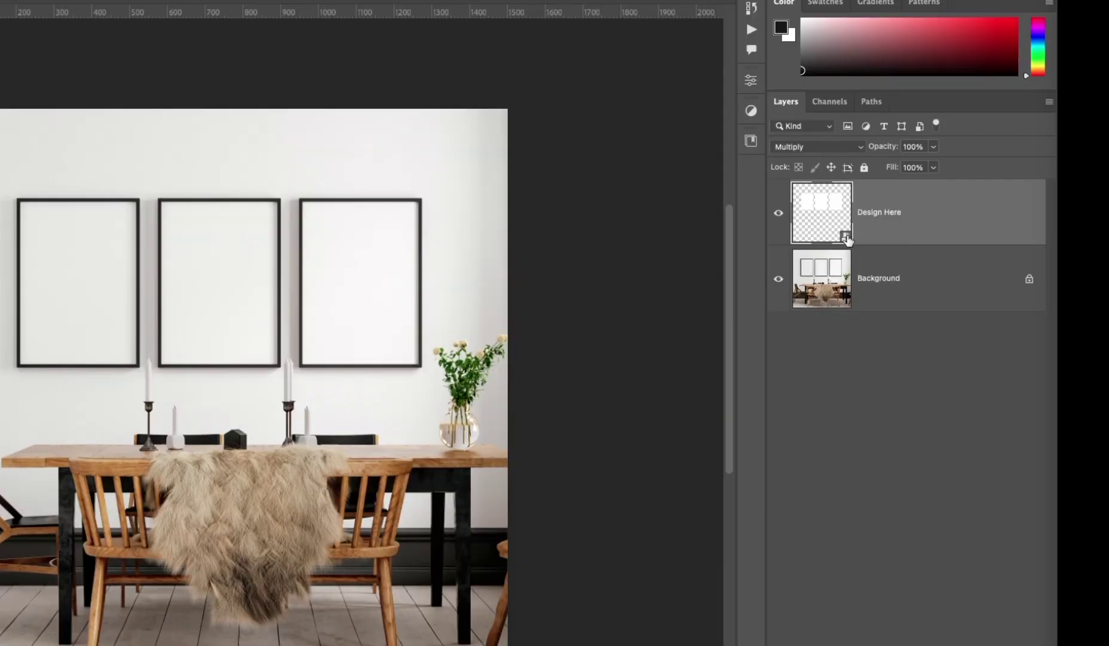
- Open the Design Here contents (Rectangle 3.psb), check its Rectangle layers, and return to Black Frame.psd
{"action": "double_click", "coordinate": [846, 238]}
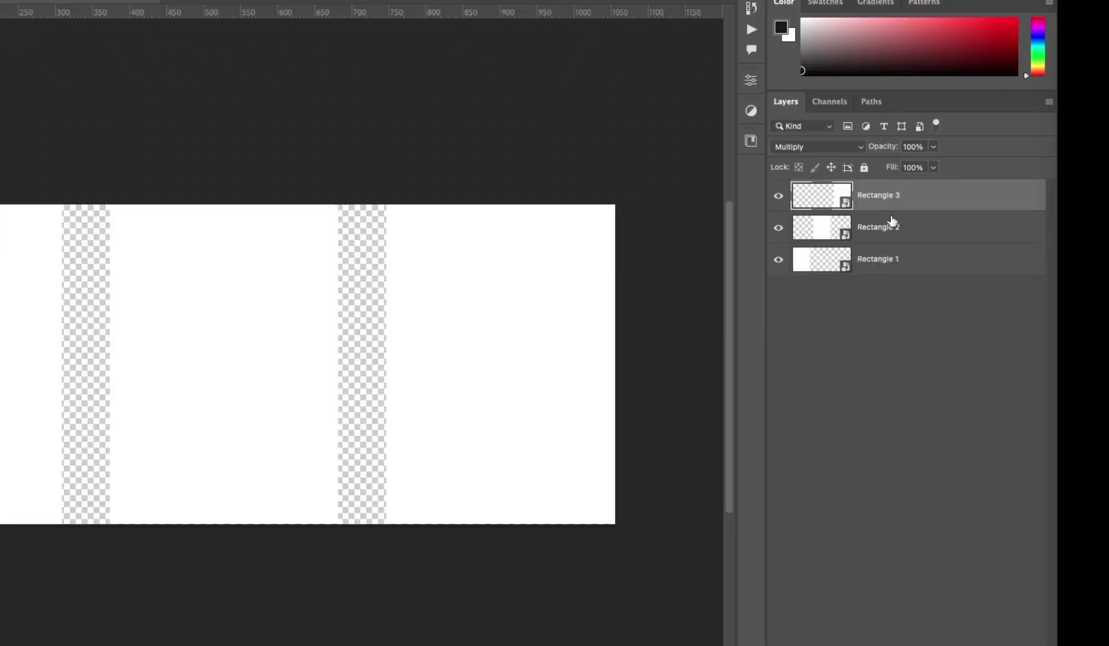
{"action": "left_click", "coordinate": [974, 243]}
{"action": "left_click", "coordinate": [892, 269]}
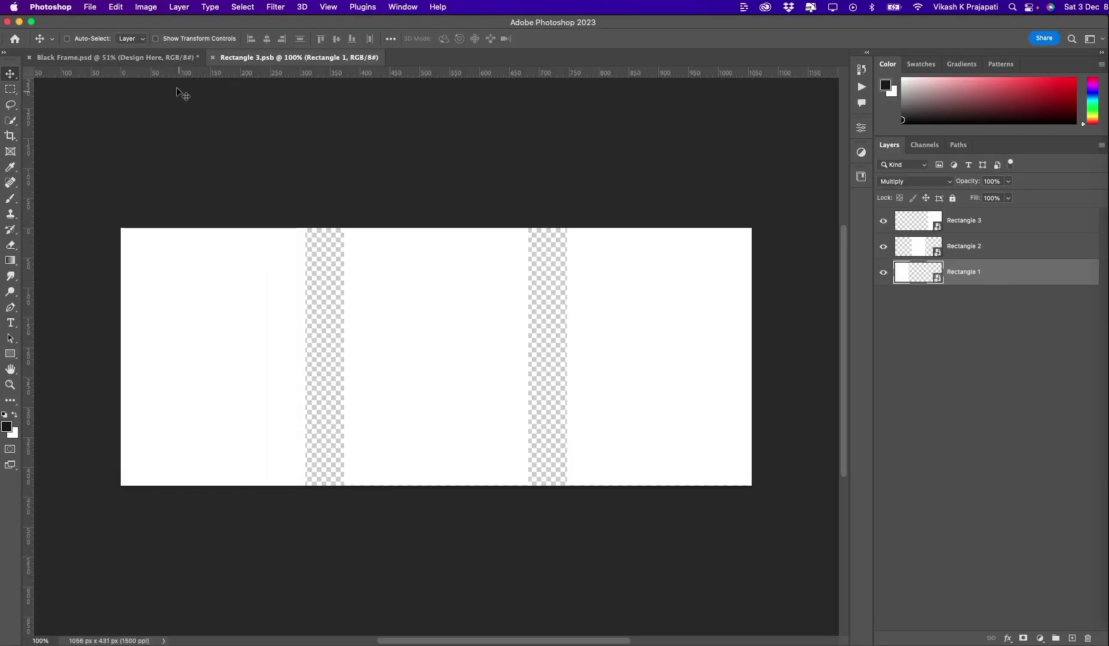
{"action": "key", "text": "ctrl+Tab"}
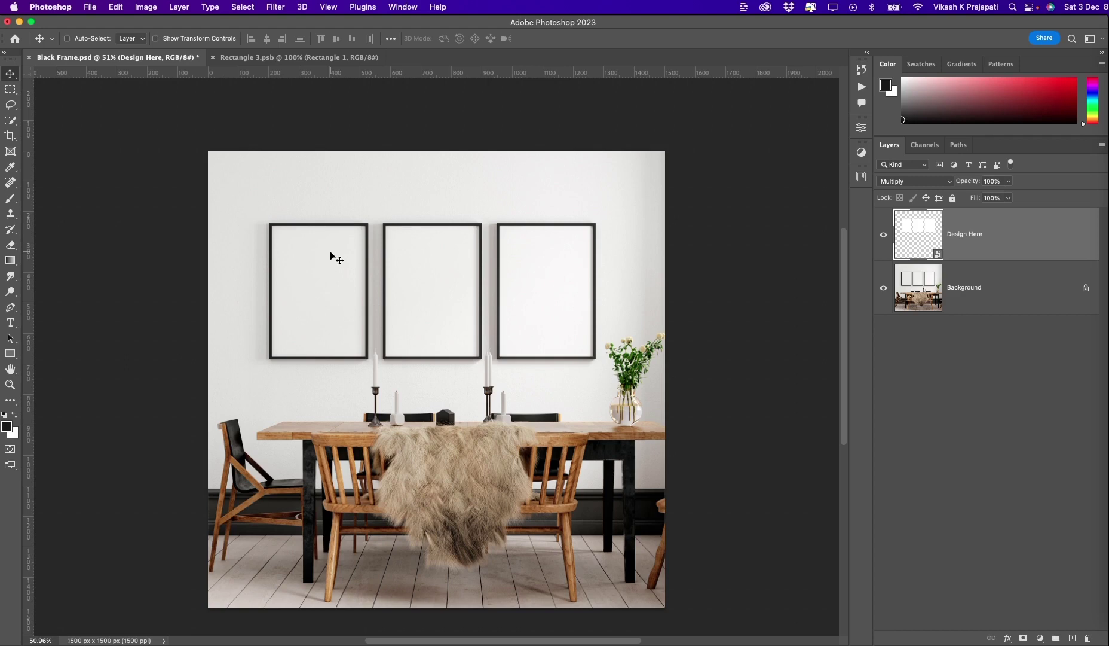
{"action": "key", "text": "super+Tab"}
{"action": "left_click_drag", "start_coordinate": [349, 103], "coordinate": [362, 139]}
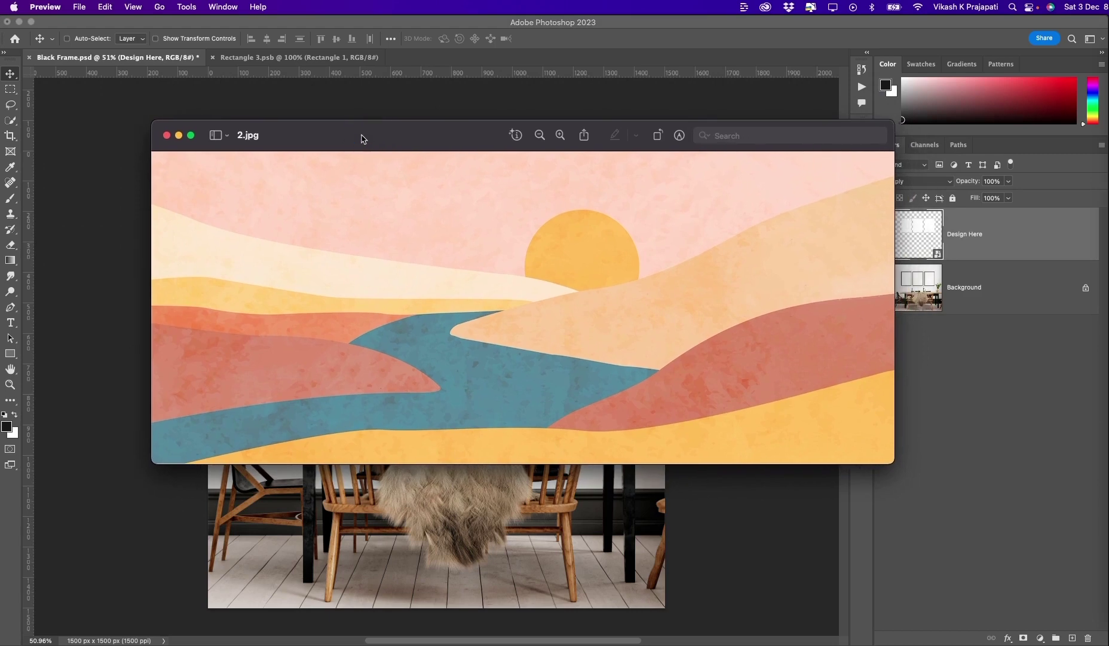
{"action": "left_click_drag", "start_coordinate": [362, 139], "coordinate": [805, 162]}
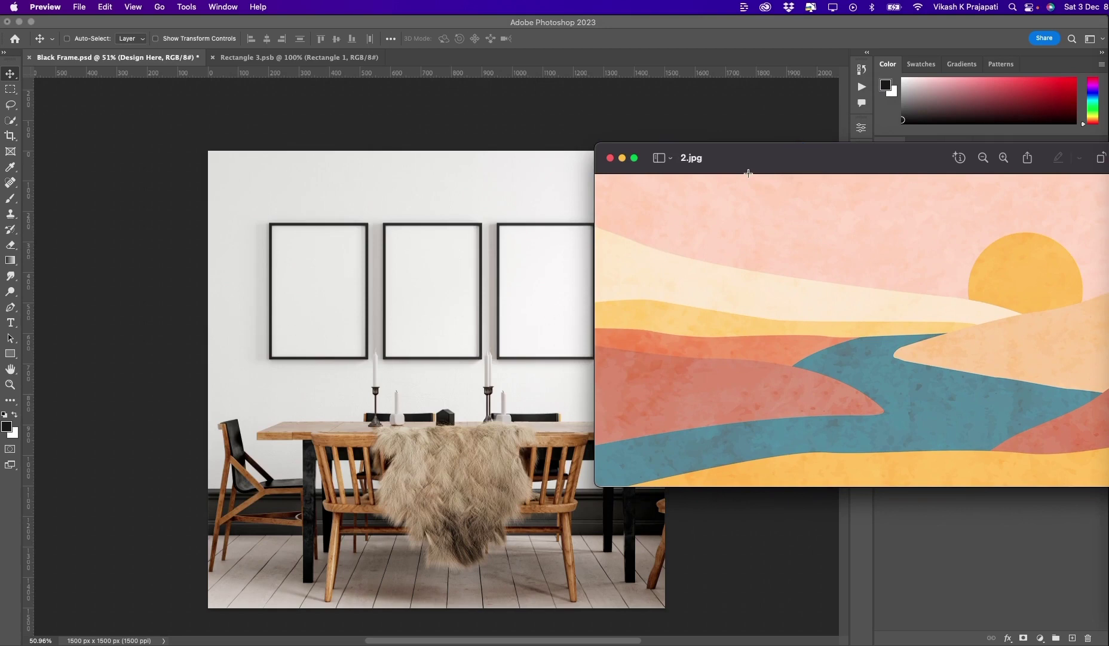
{"action": "left_click_drag", "start_coordinate": [755, 169], "coordinate": [486, 158]}
{"action": "left_click", "coordinate": [333, 154]}
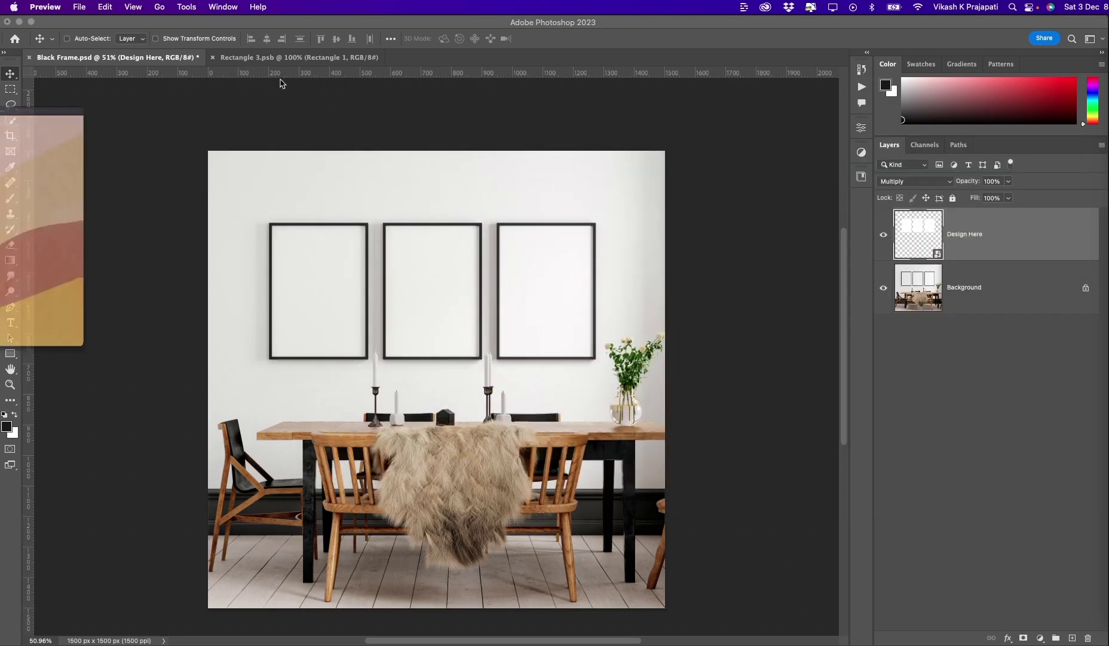
- Close Rectangle 3.psb, delete the Design Here layer, and place 2.jpg on the mockup as layer 2
{"action": "left_click", "coordinate": [263, 63]}
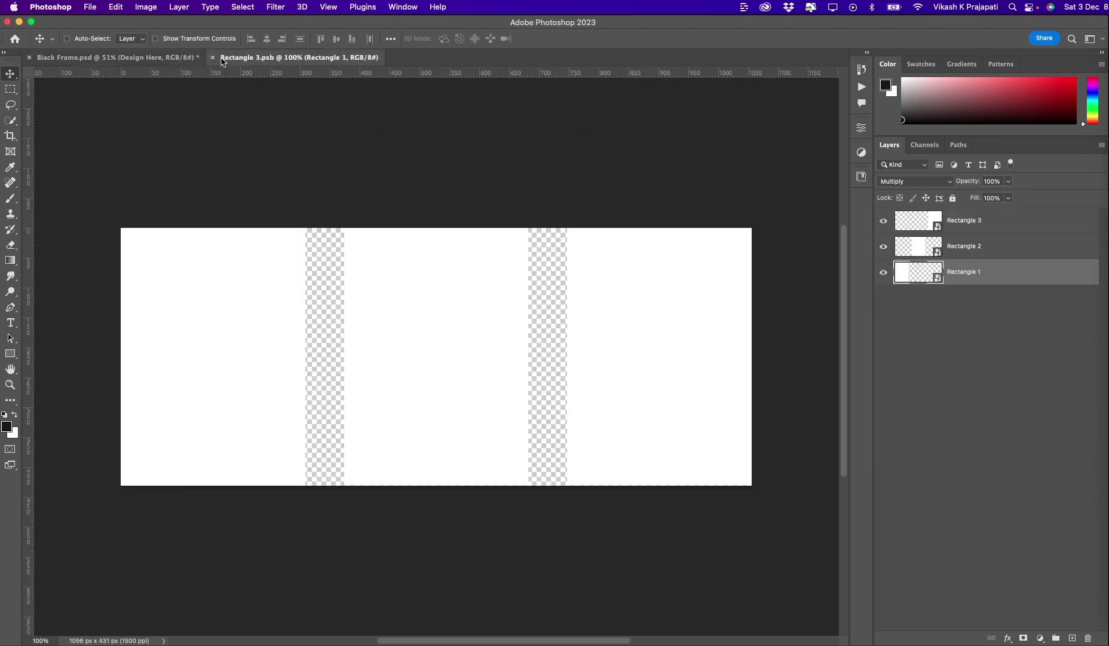
{"action": "left_click", "coordinate": [212, 57]}
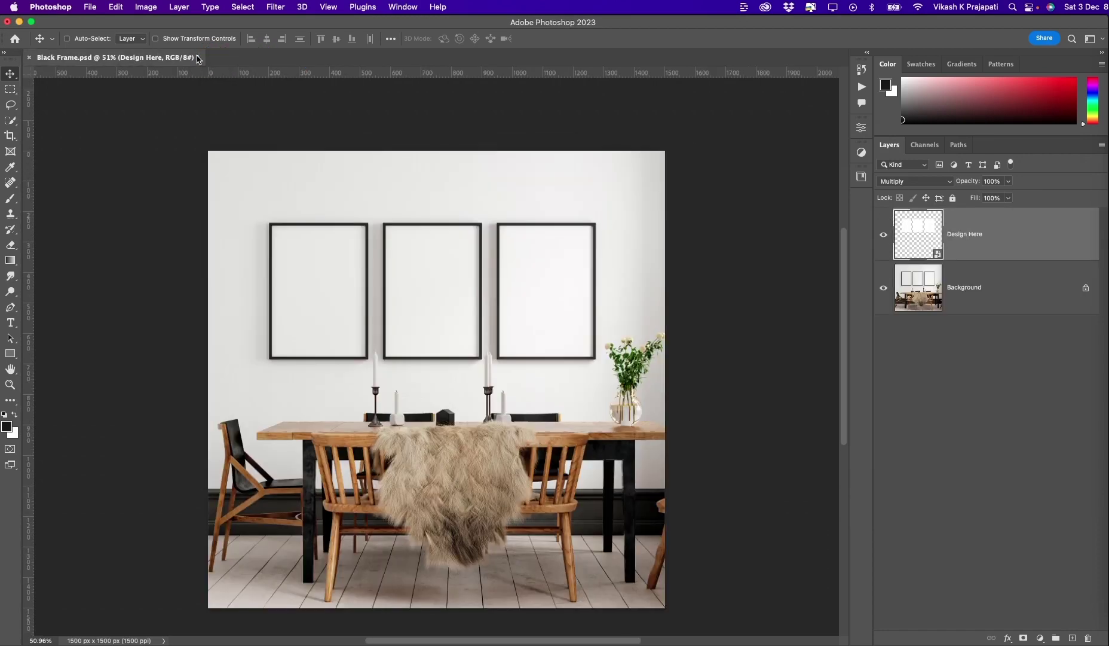
{"action": "left_click_drag", "start_coordinate": [990, 239], "coordinate": [1088, 637]}
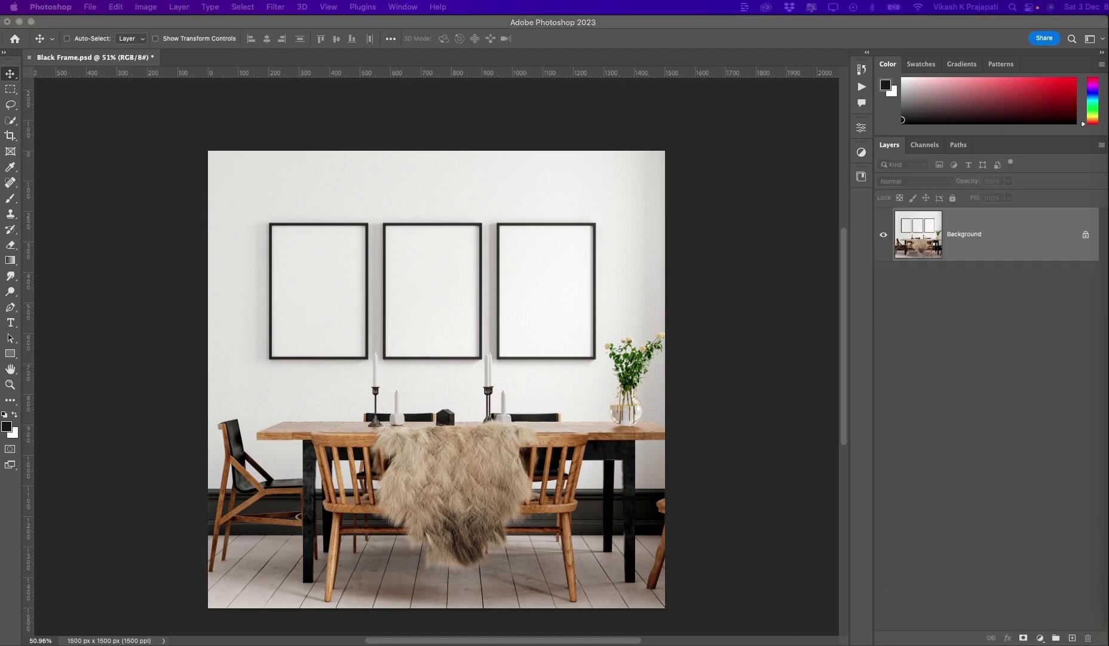
{"action": "left_click_drag", "start_coordinate": [579, 307], "coordinate": [387, 292]}
- Commit the placed landscape and scale it to about 28.10% to fit the frames
{"action": "key", "text": "Return"}
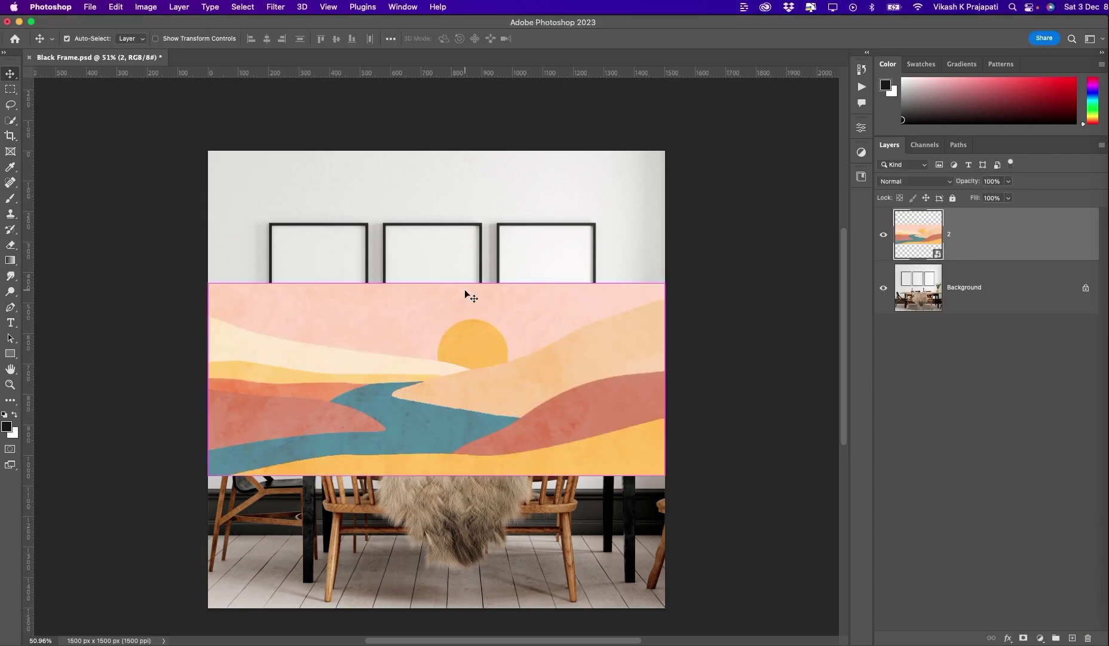
{"action": "key", "text": "super+t"}
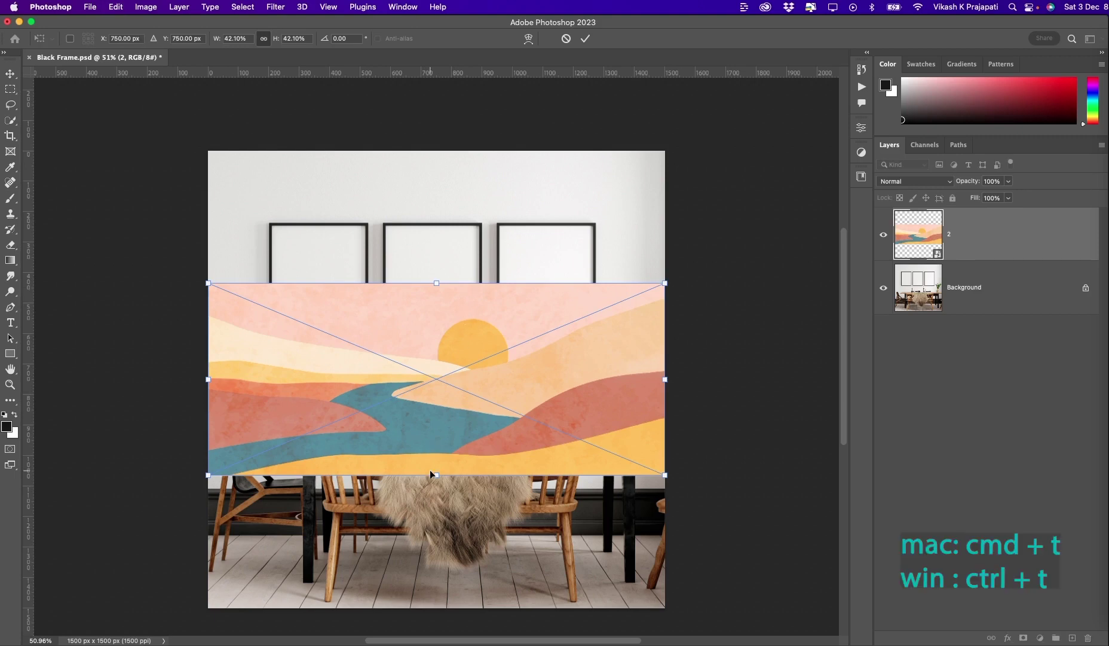
{"action": "left_click_drag", "start_coordinate": [431, 471], "coordinate": [440, 445]}
{"action": "left_click_drag", "start_coordinate": [452, 404], "coordinate": [452, 326]}
{"action": "left_click_drag", "start_coordinate": [436, 379], "coordinate": [449, 342]}
{"action": "key", "text": "Return"}
- Line the artwork up over the frames at 60% opacity, then restore it to 100%
{"action": "key", "text": "6"}
{"action": "scroll", "coordinate": [315, 262], "scroll_direction": "up", "scroll_amount": 5}
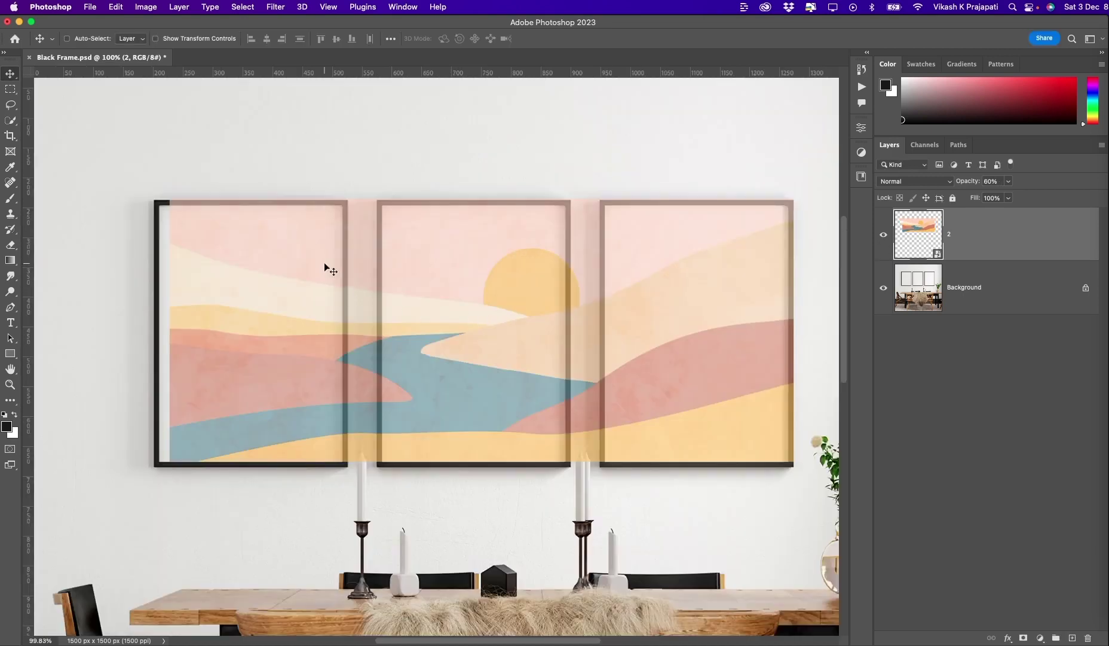
{"action": "left_click_drag", "start_coordinate": [363, 349], "coordinate": [350, 346]}
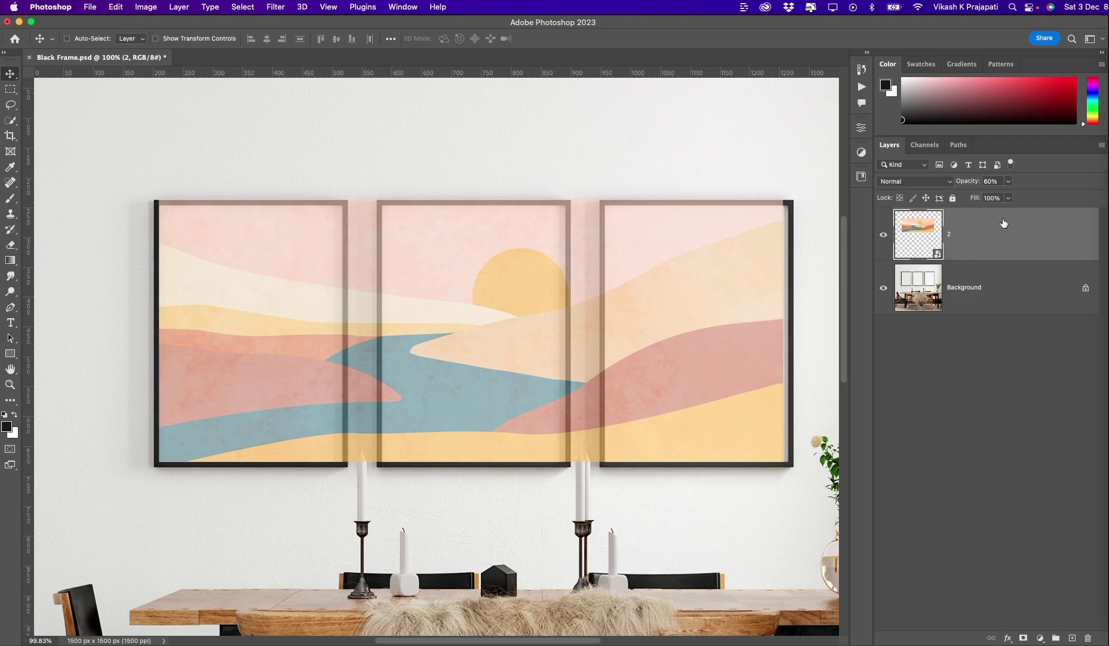
{"action": "key", "text": "0"}
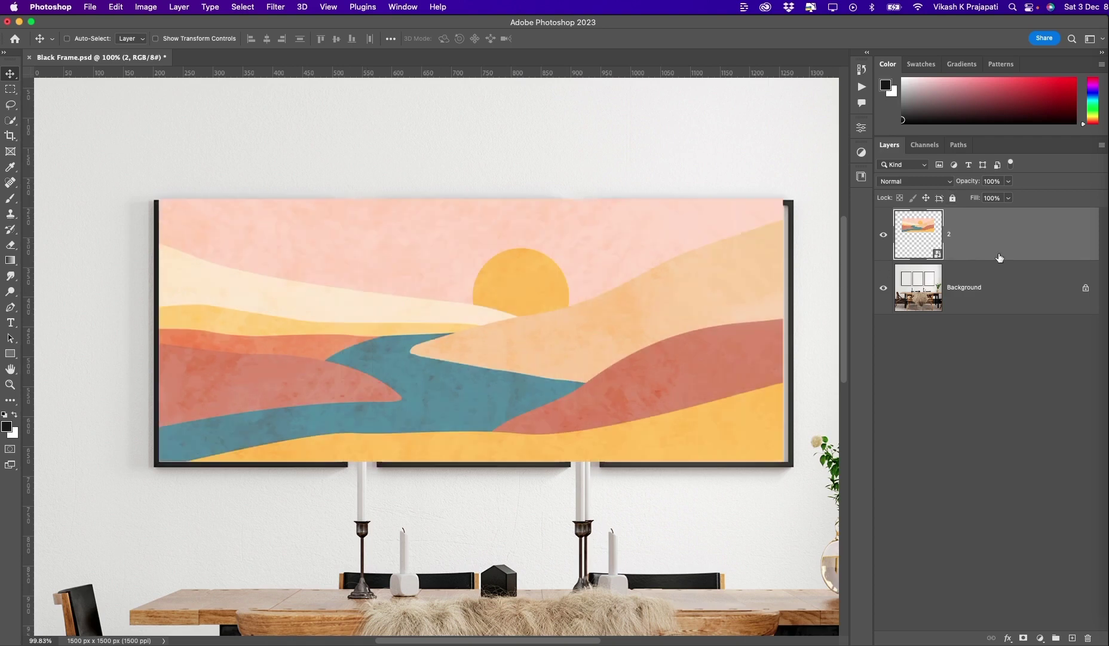
- Open layer 2's contents (2.jpg) and add a 3-column New Guide Layout
{"action": "double_click", "coordinate": [937, 256]}
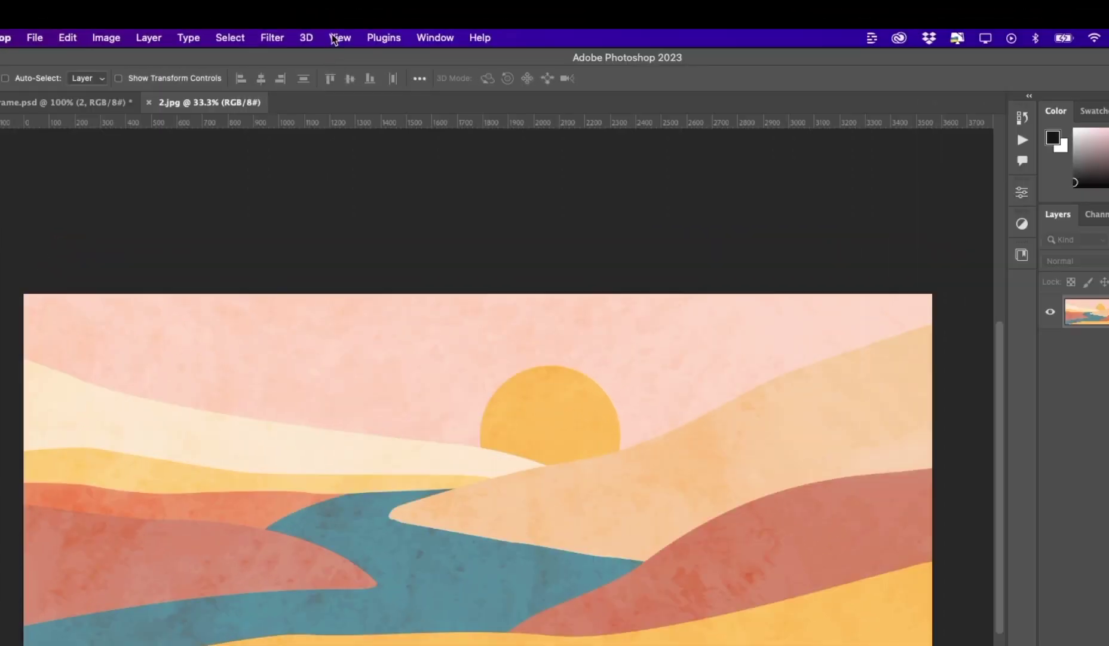
{"action": "left_click", "coordinate": [328, 7]}
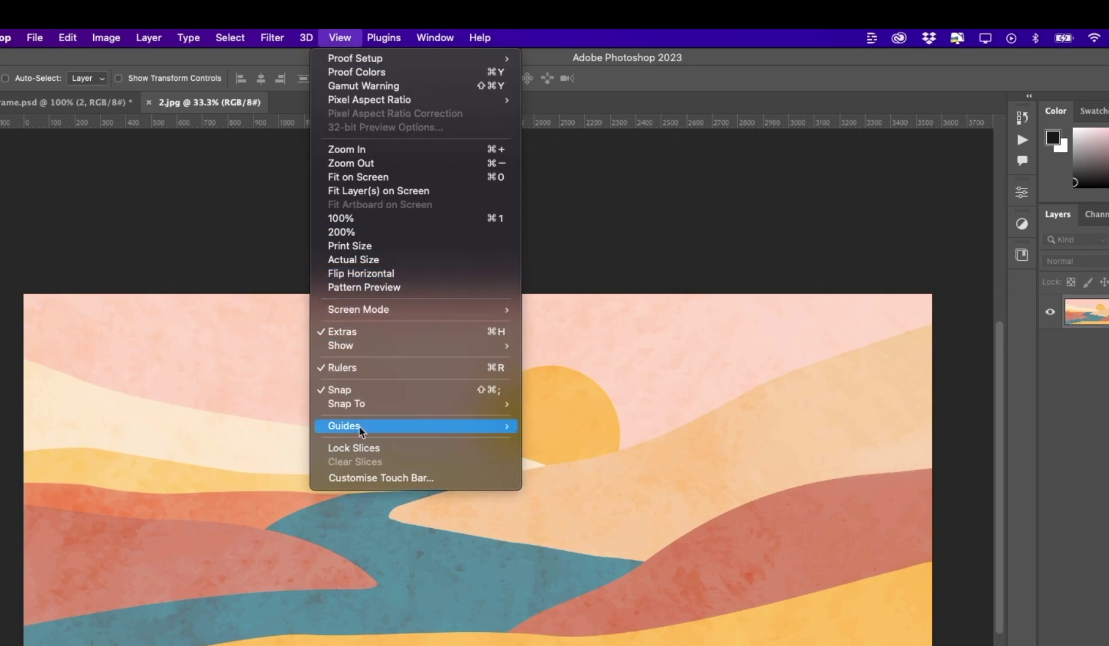
{"action": "mouse_move", "coordinate": [362, 425]}
{"action": "left_click", "coordinate": [582, 521]}
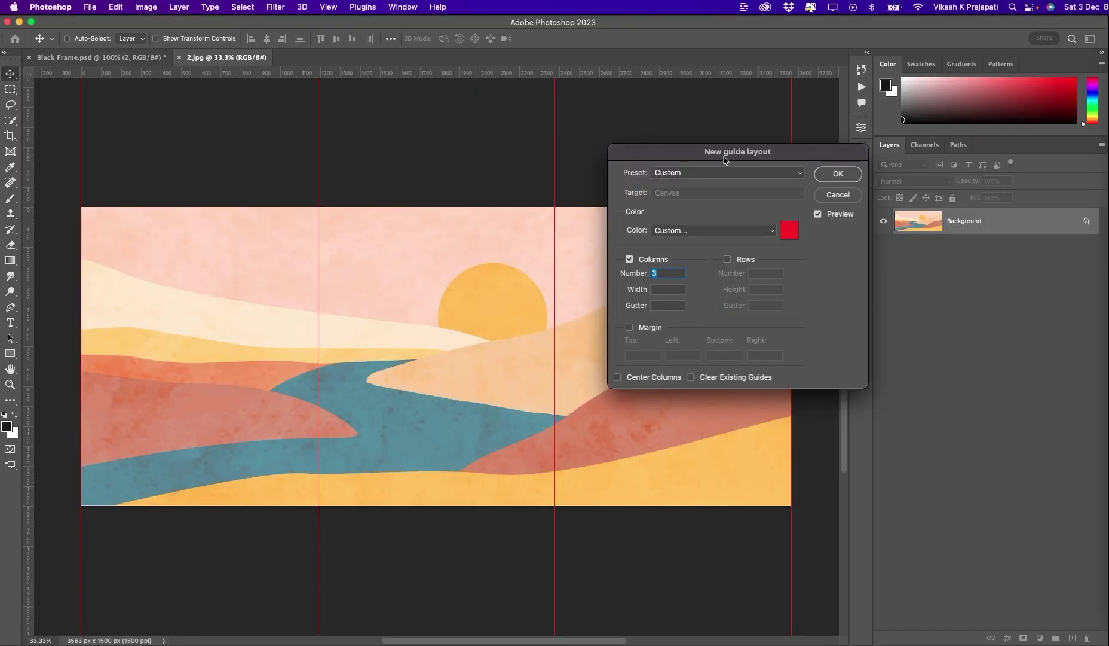
{"action": "left_click_drag", "start_coordinate": [725, 161], "coordinate": [742, 156]}
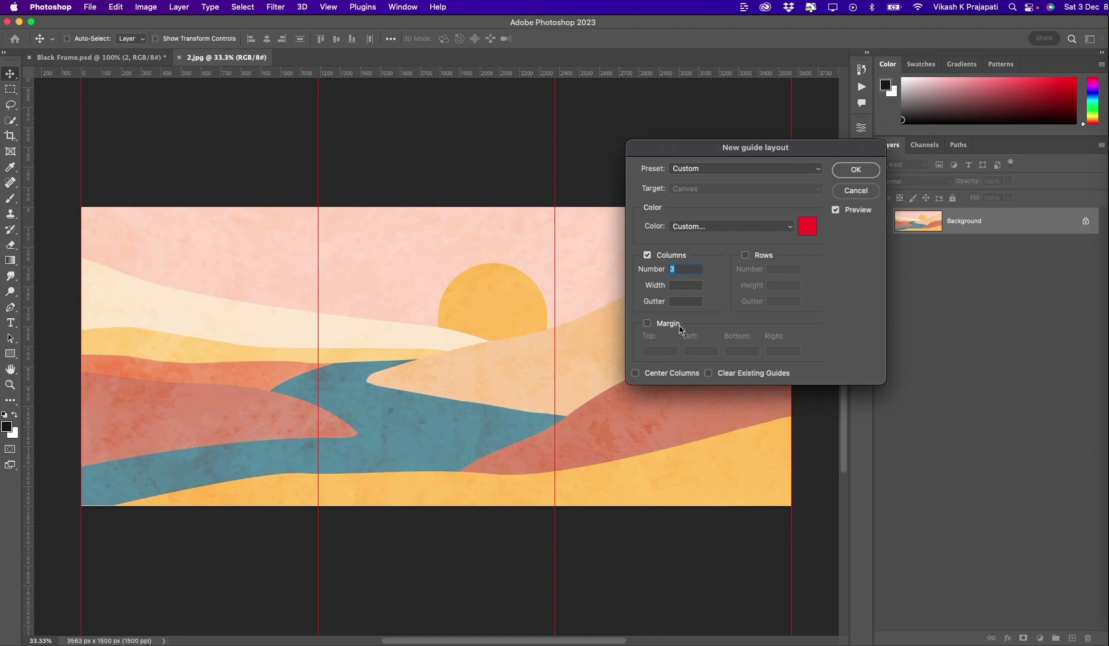
{"action": "left_click", "coordinate": [858, 171]}
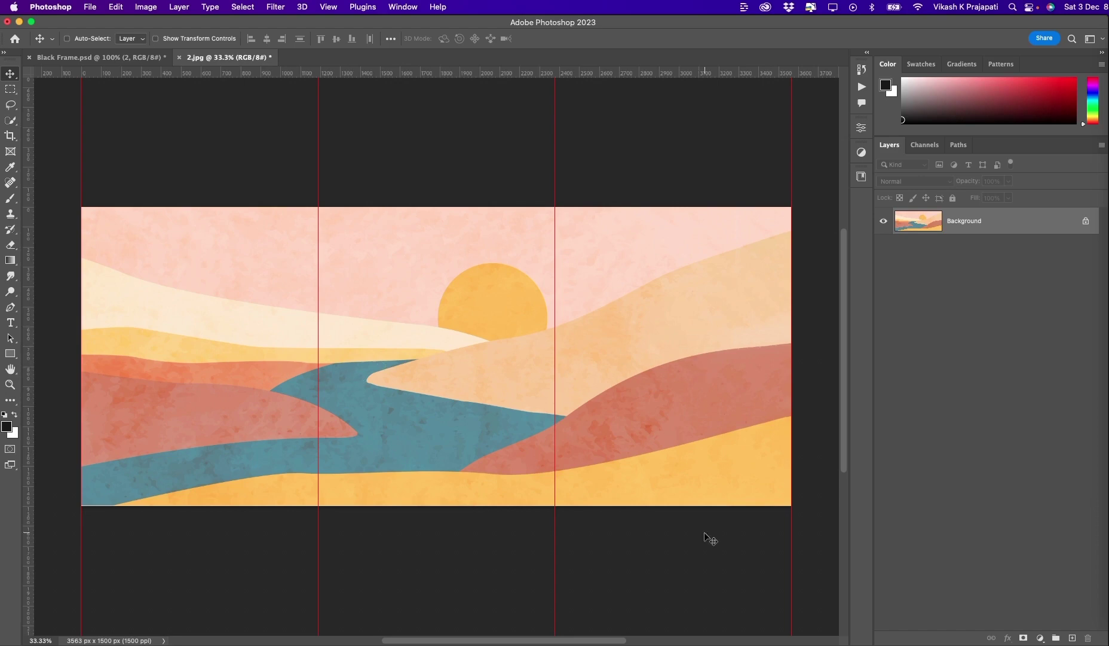
- Select the artwork's left third with the Rectangular Marquee and add a new layer
{"action": "left_click", "coordinate": [10, 89]}
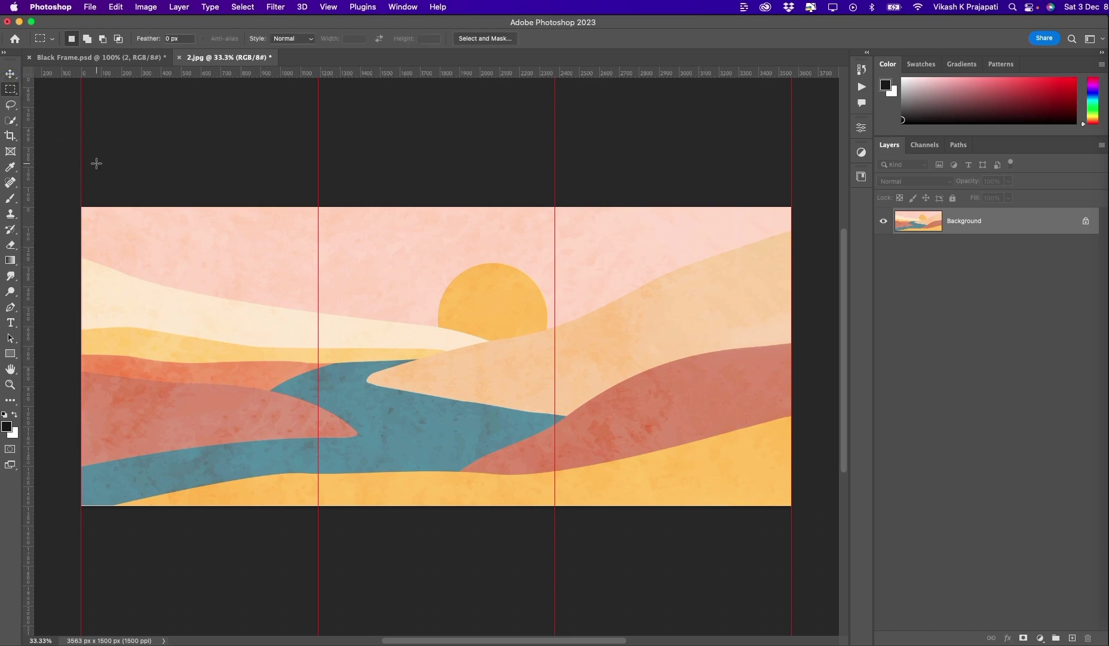
{"action": "left_click_drag", "start_coordinate": [69, 203], "coordinate": [314, 597]}
{"action": "left_click_drag", "start_coordinate": [226, 184], "coordinate": [308, 305]}
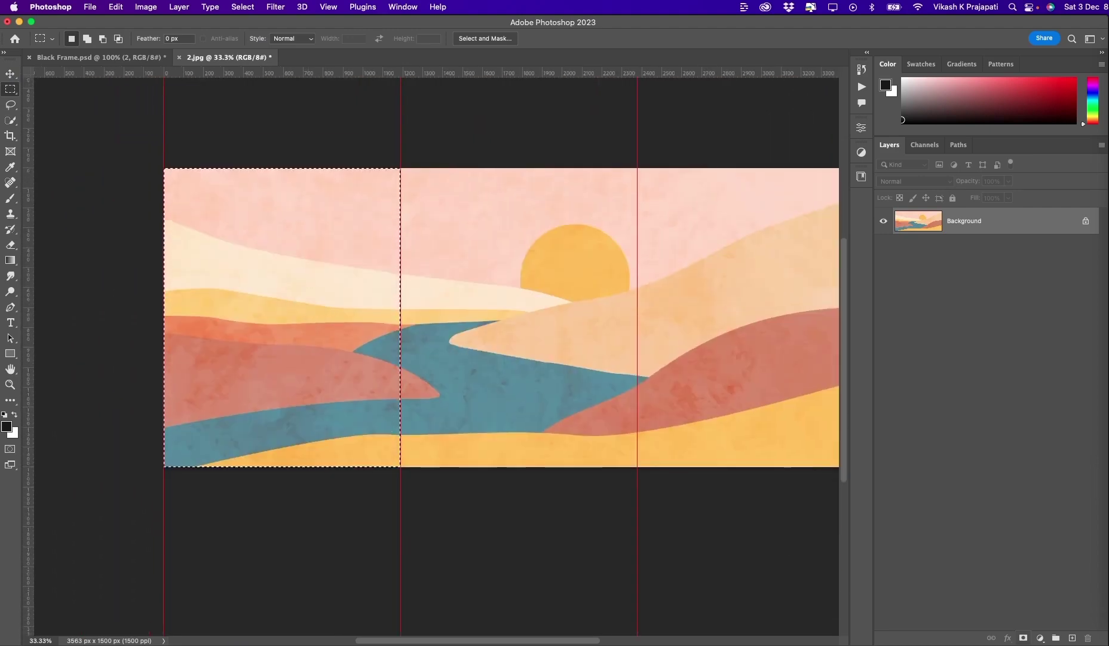
{"action": "left_click", "coordinate": [1072, 637]}
- Fill the selected left third with solid red (d72222) via Edit > Fill
{"action": "left_click", "coordinate": [96, 8]}
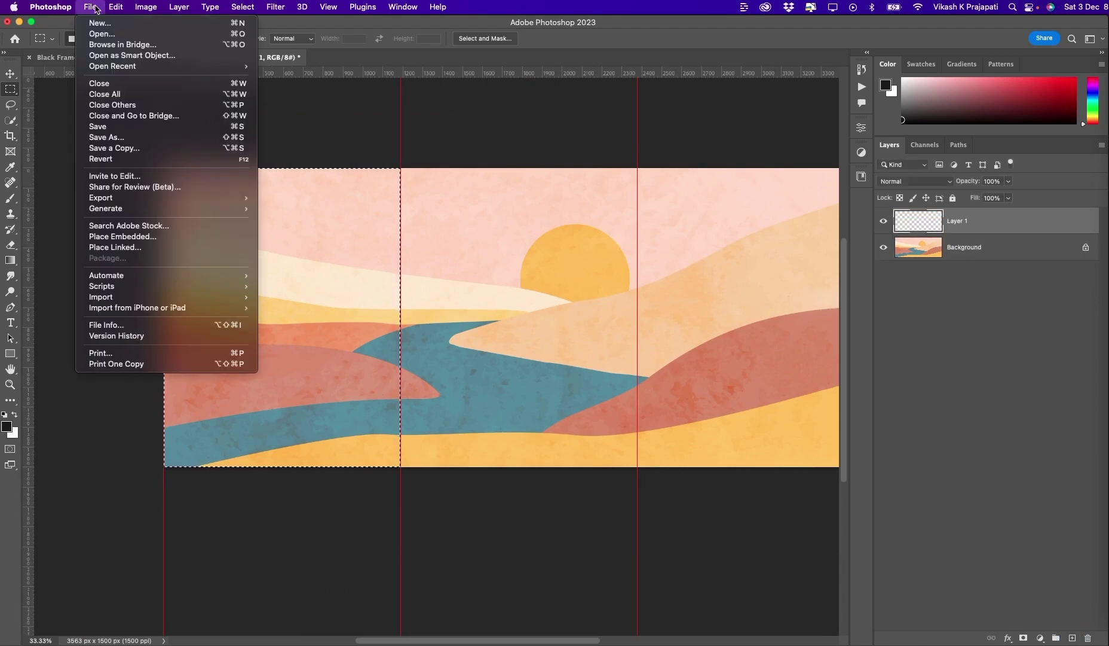
{"action": "mouse_move", "coordinate": [116, 6]}
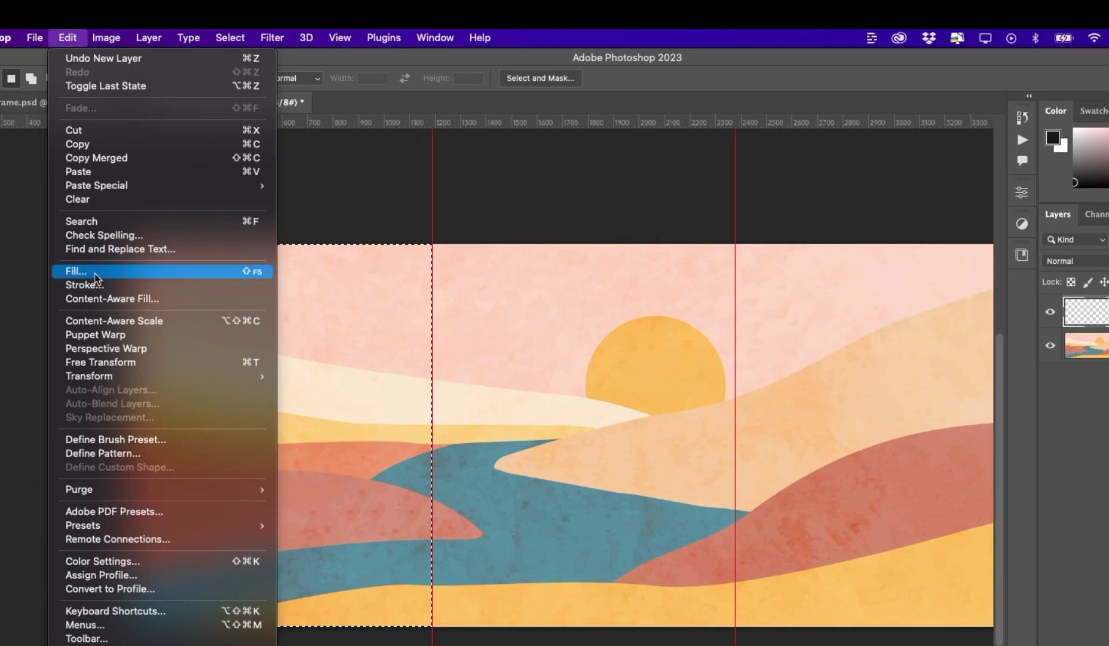
{"action": "left_click", "coordinate": [94, 273]}
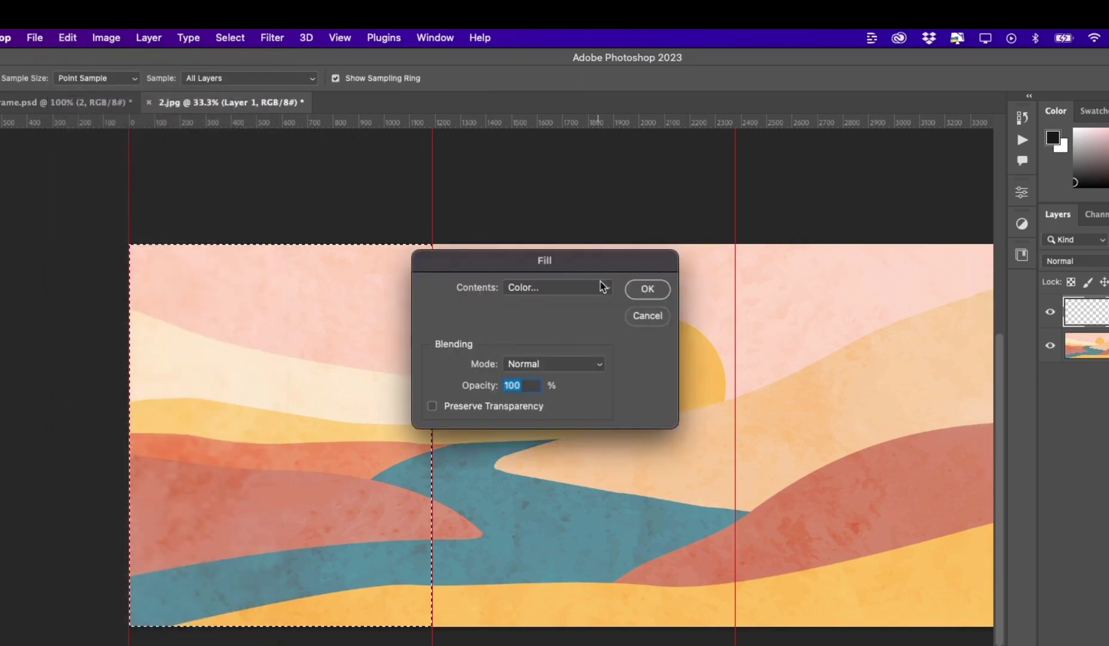
{"action": "left_click", "coordinate": [582, 293]}
{"action": "left_click", "coordinate": [582, 293]}
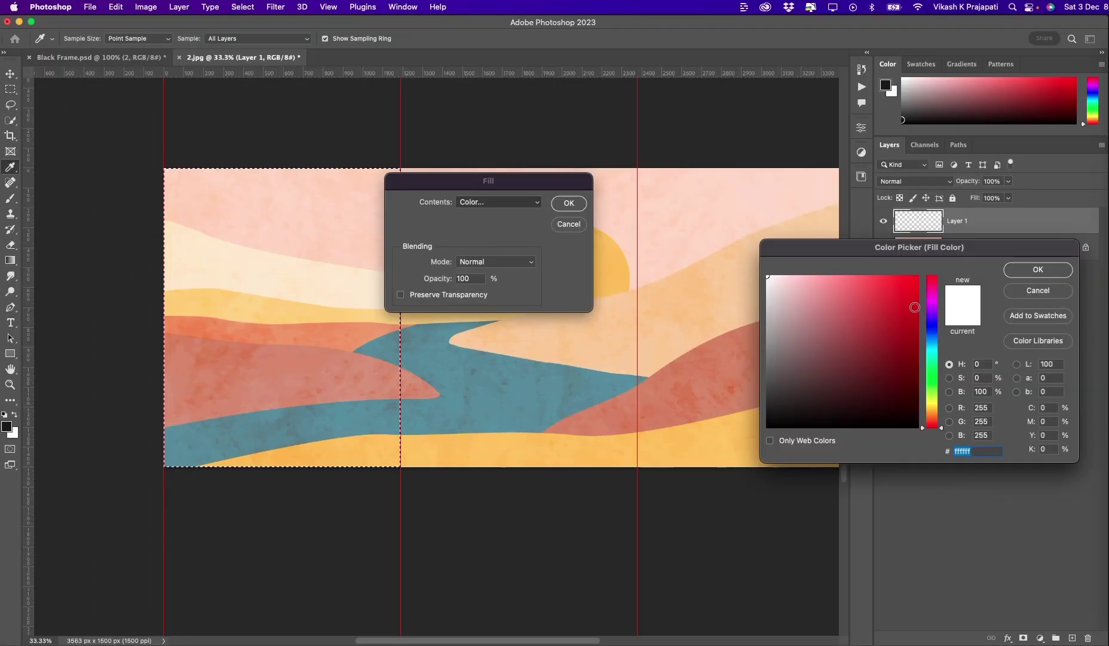
{"action": "left_click", "coordinate": [895, 298]}
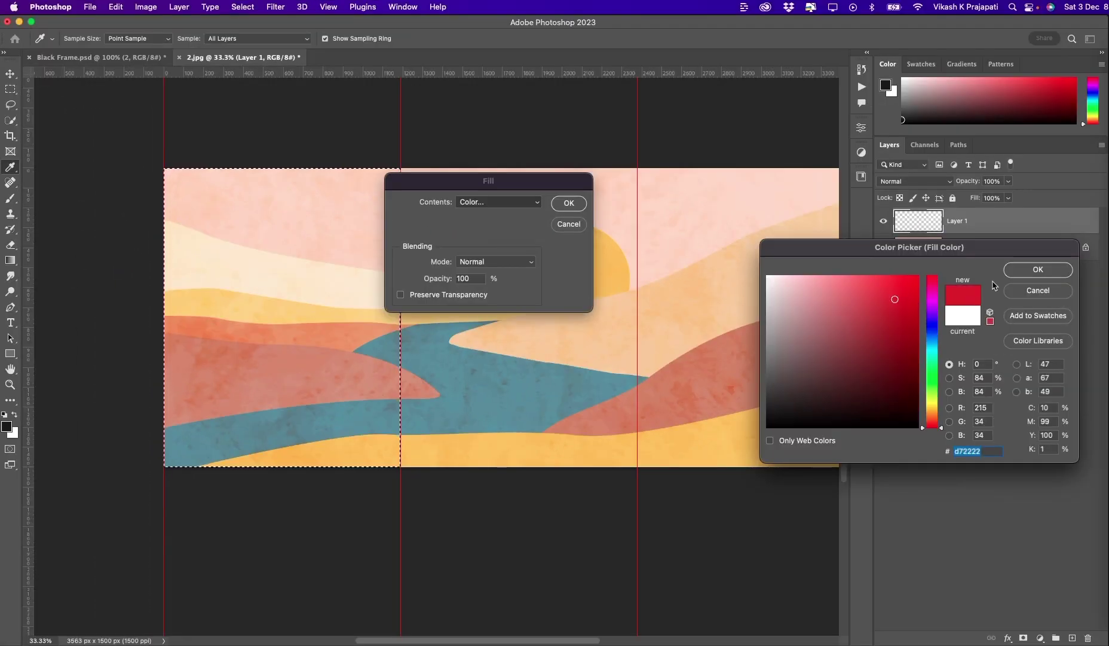
{"action": "left_click", "coordinate": [1014, 272]}
{"action": "left_click", "coordinate": [569, 204]}
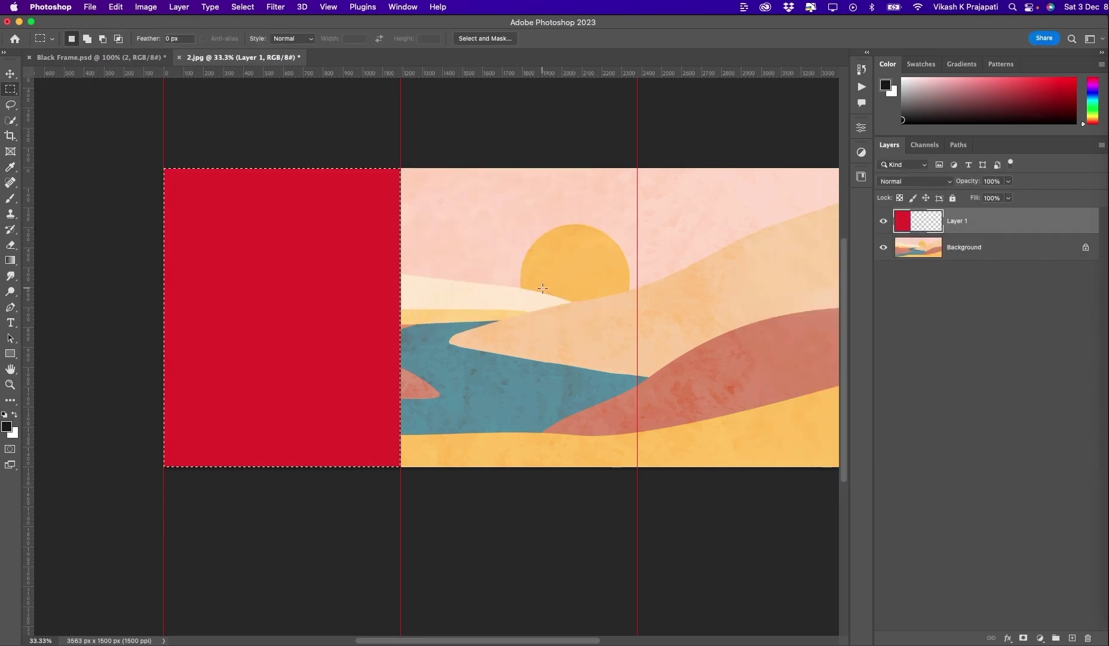
- Select the middle third and fill it with bright green using Edit > Fill > Color
{"action": "key", "text": "super+d"}
{"action": "left_click_drag", "start_coordinate": [585, 245], "coordinate": [450, 249]}
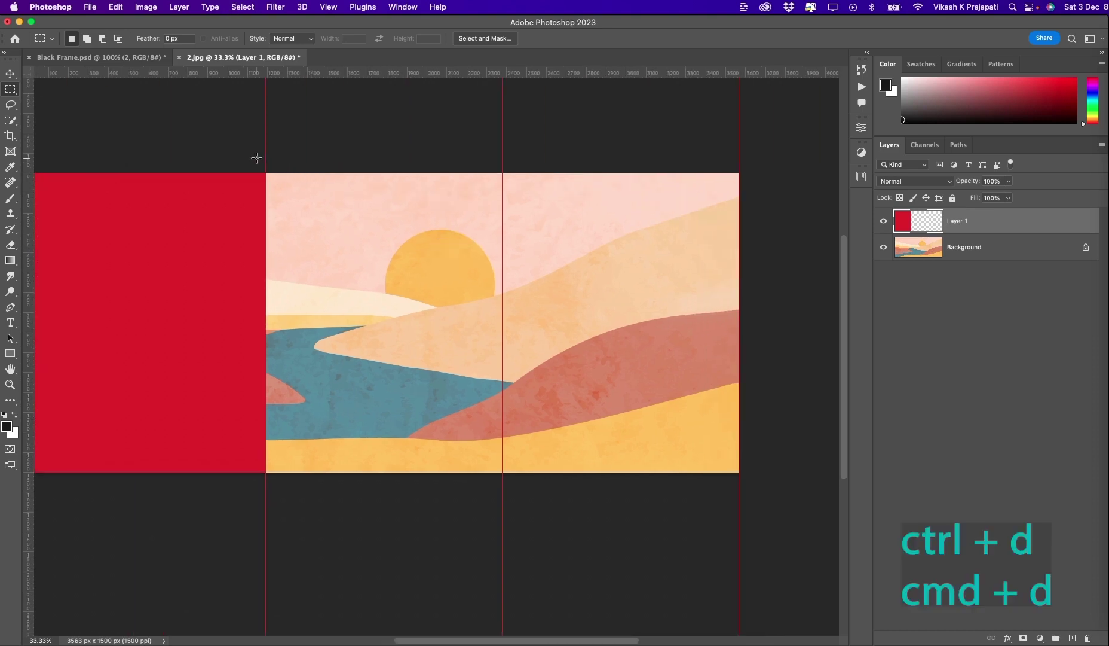
{"action": "left_click_drag", "start_coordinate": [265, 156], "coordinate": [499, 477]}
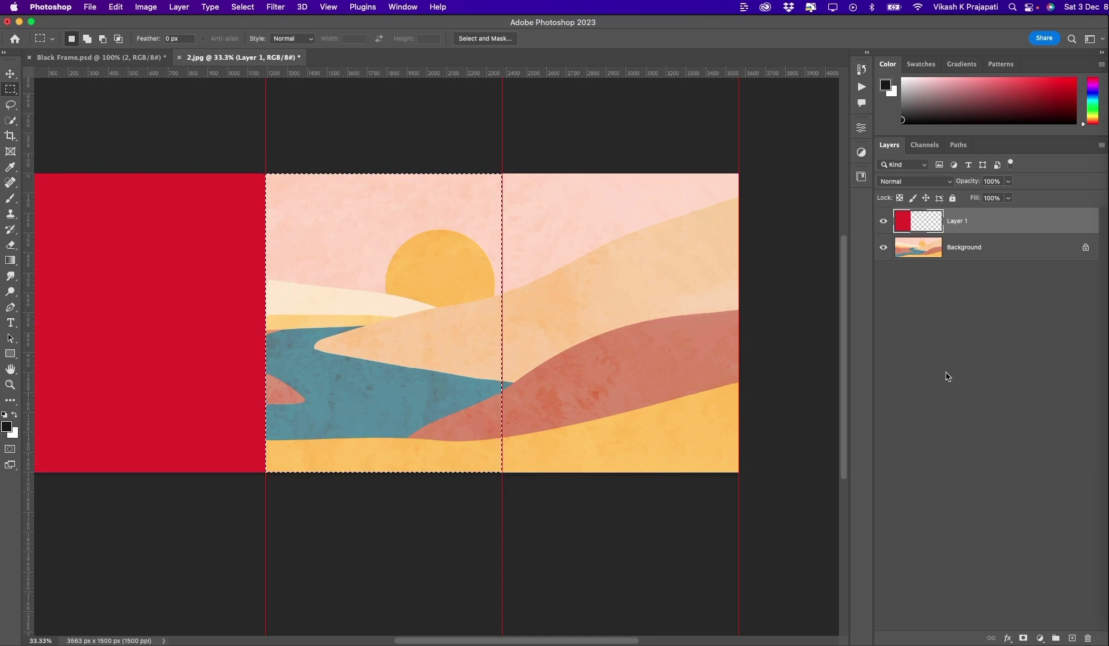
{"action": "left_click", "coordinate": [115, 7]}
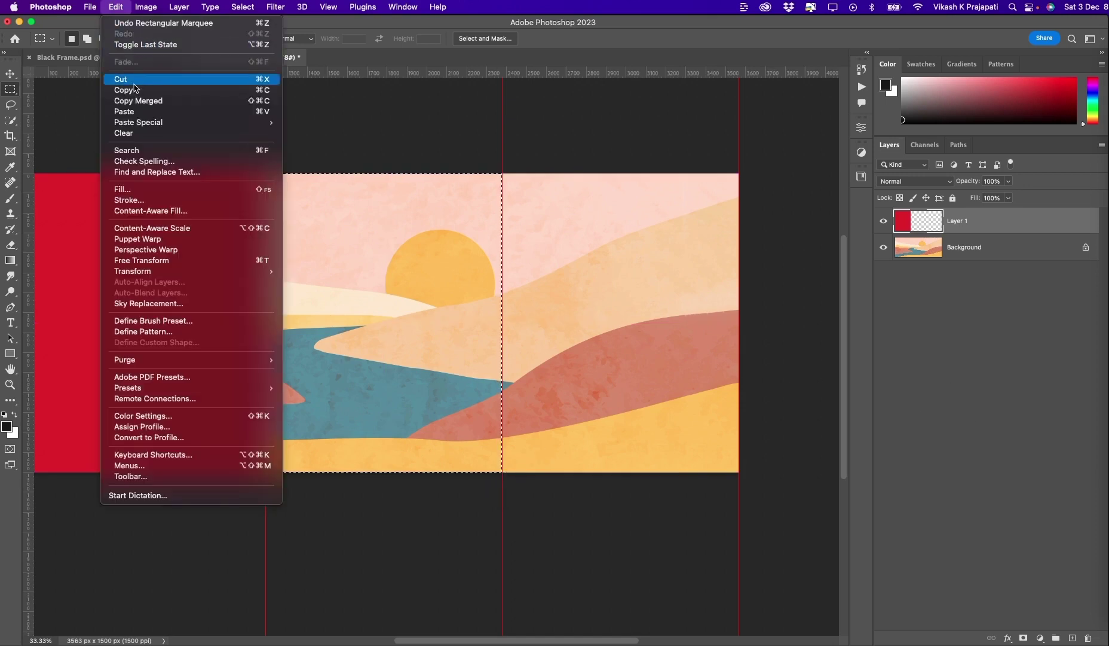
{"action": "left_click", "coordinate": [133, 192]}
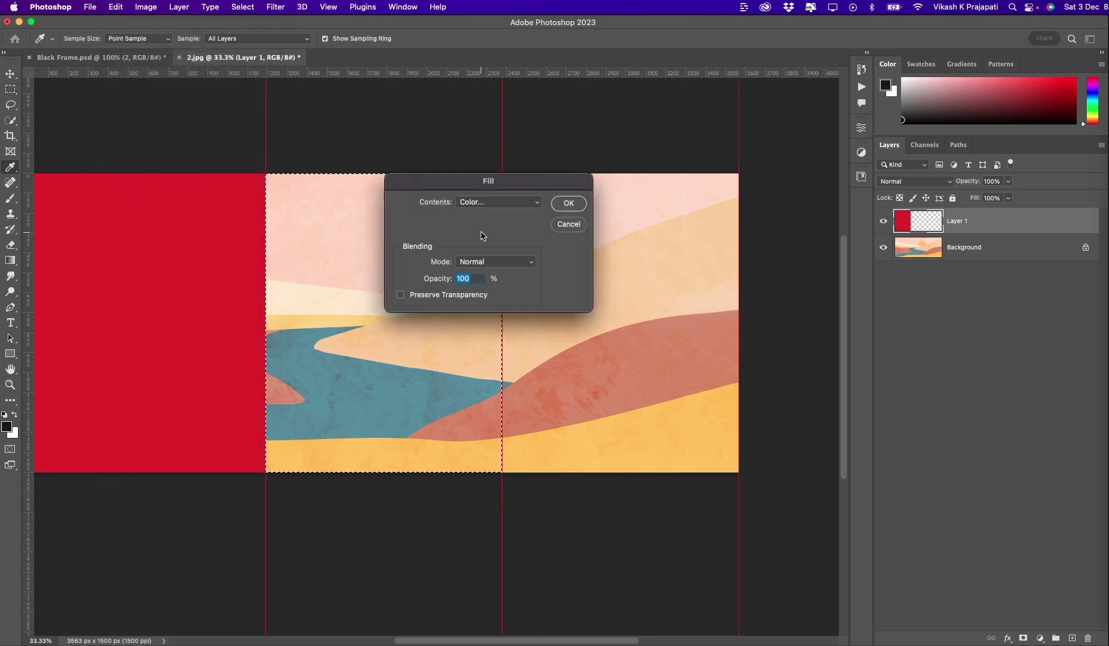
{"action": "left_click", "coordinate": [493, 210]}
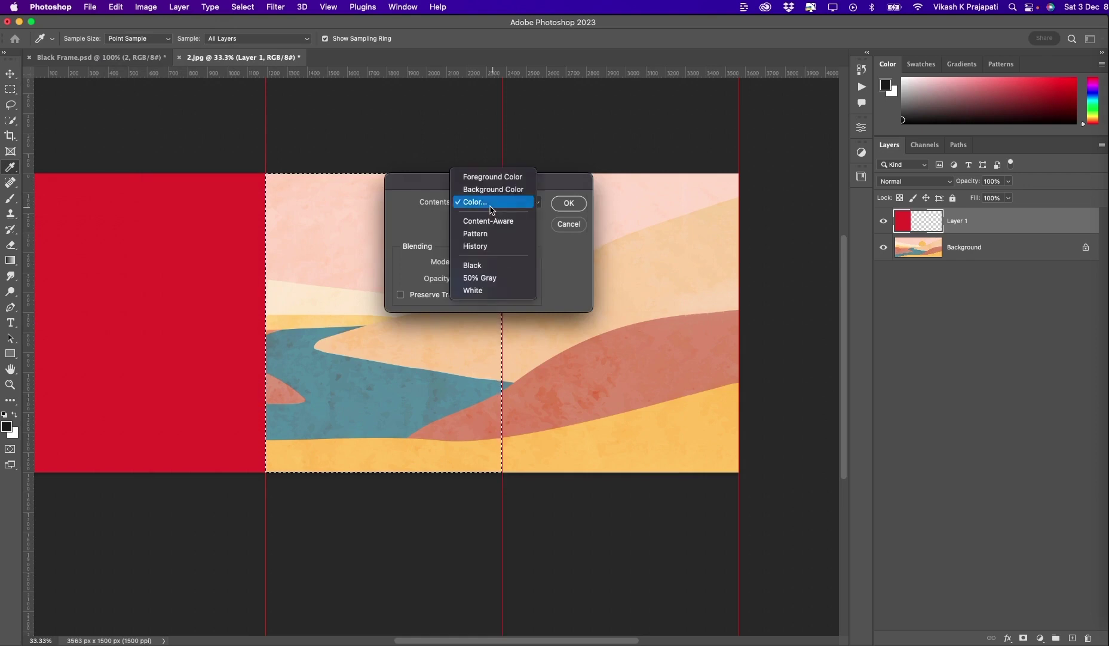
{"action": "left_click", "coordinate": [494, 202]}
{"action": "left_click", "coordinate": [932, 383]}
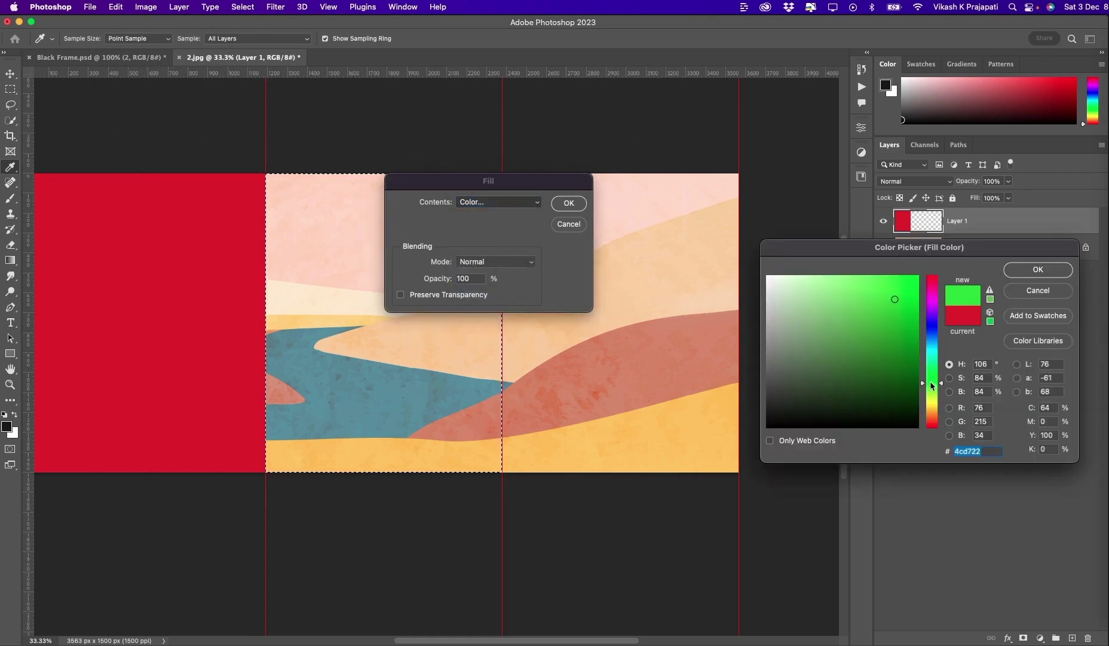
{"action": "left_click_drag", "start_coordinate": [892, 298], "coordinate": [905, 280]}
{"action": "left_click", "coordinate": [1038, 270]}
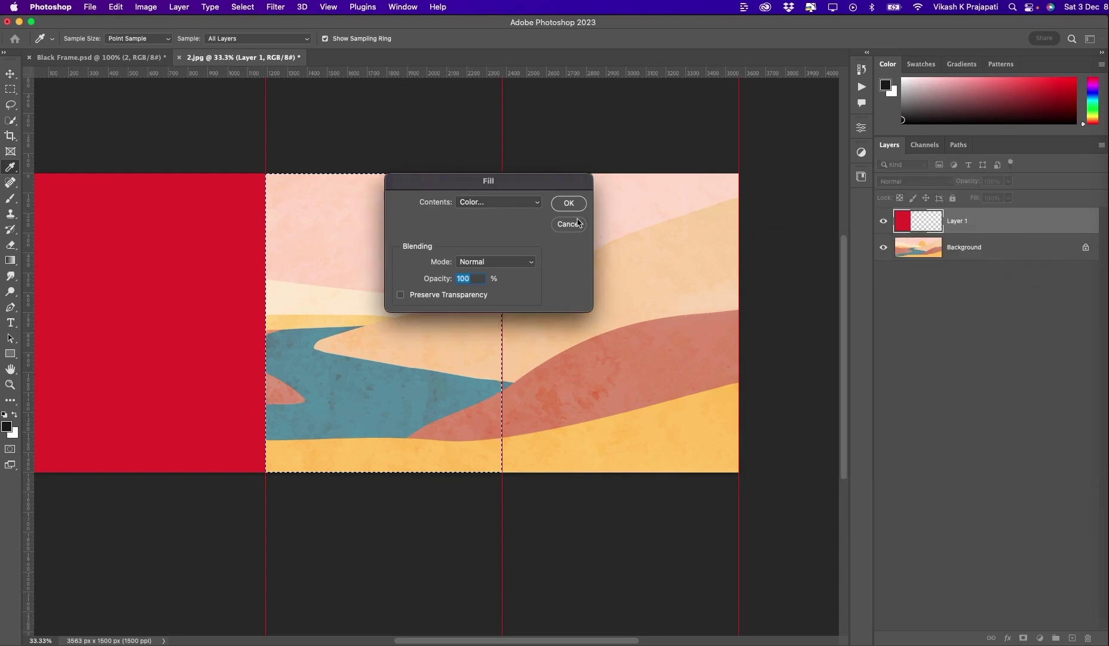
{"action": "left_click", "coordinate": [569, 204]}
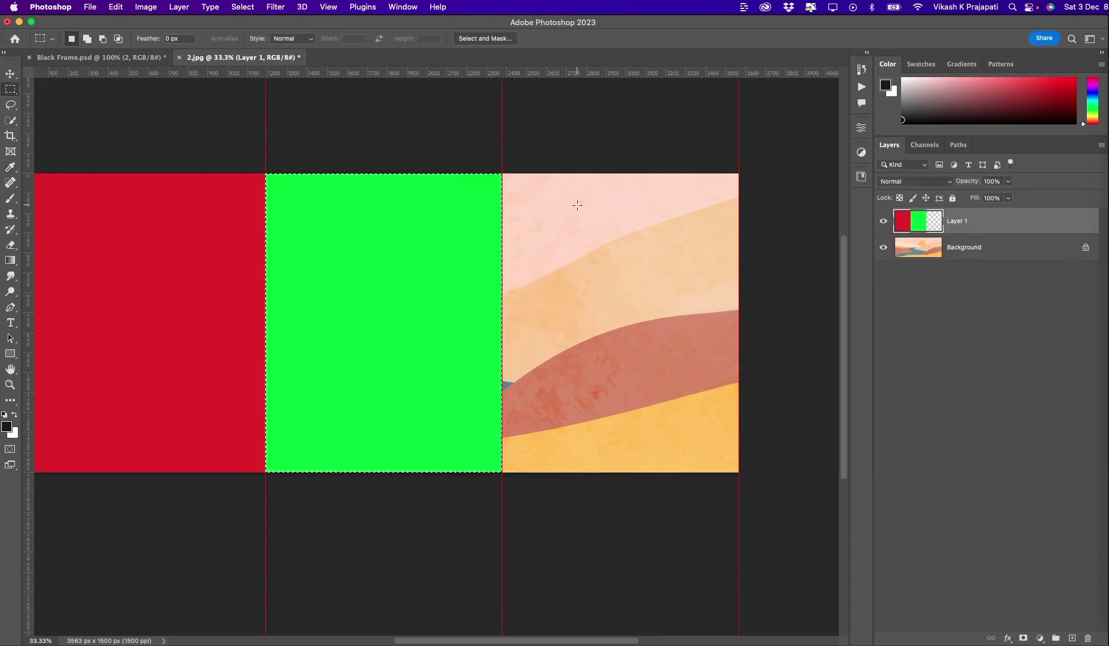
- Select the right third, fill it with blue, and deselect
{"action": "key", "text": "super+d"}
{"action": "left_click_drag", "start_coordinate": [503, 148], "coordinate": [736, 516]}
{"action": "left_click", "coordinate": [116, 7]}
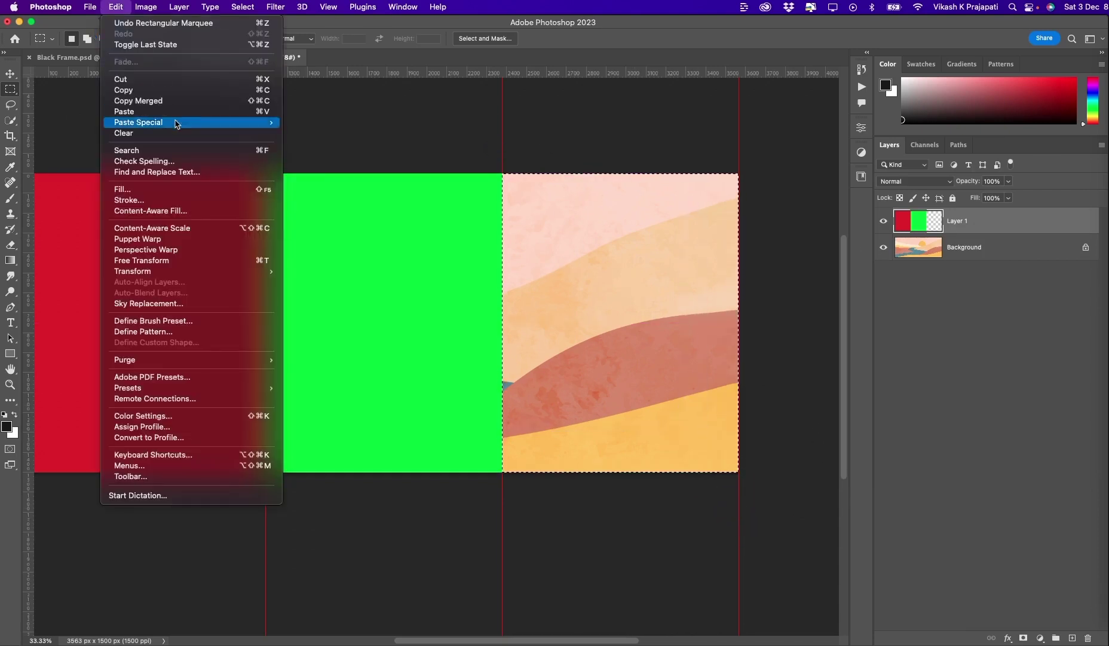
{"action": "left_click", "coordinate": [160, 189]}
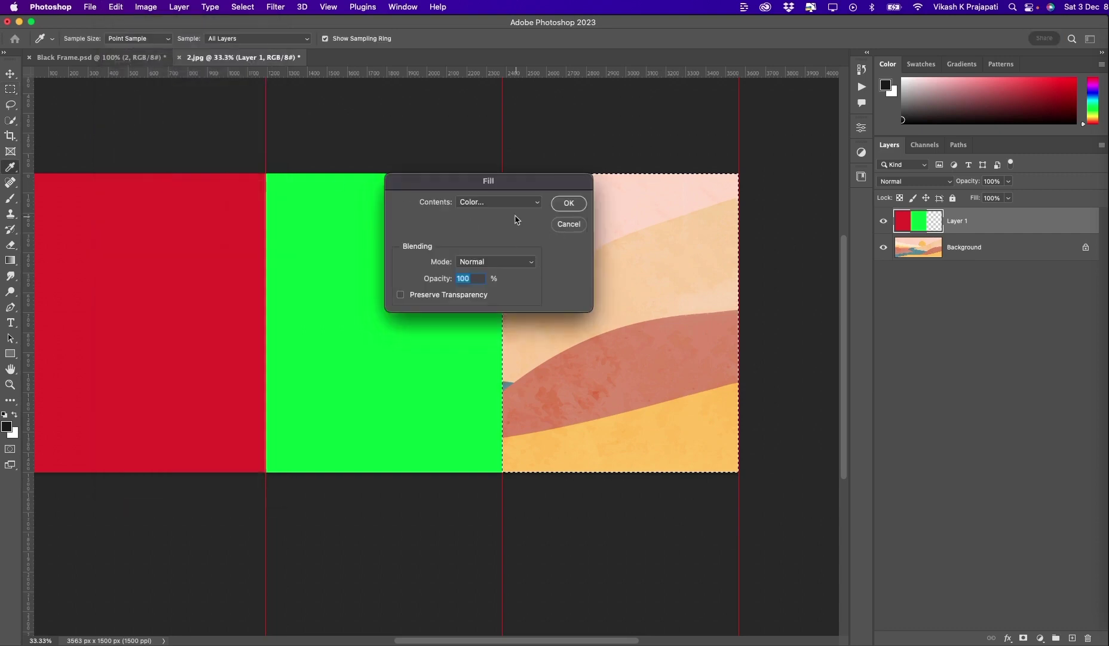
{"action": "left_click", "coordinate": [497, 209]}
{"action": "left_click", "coordinate": [496, 204]}
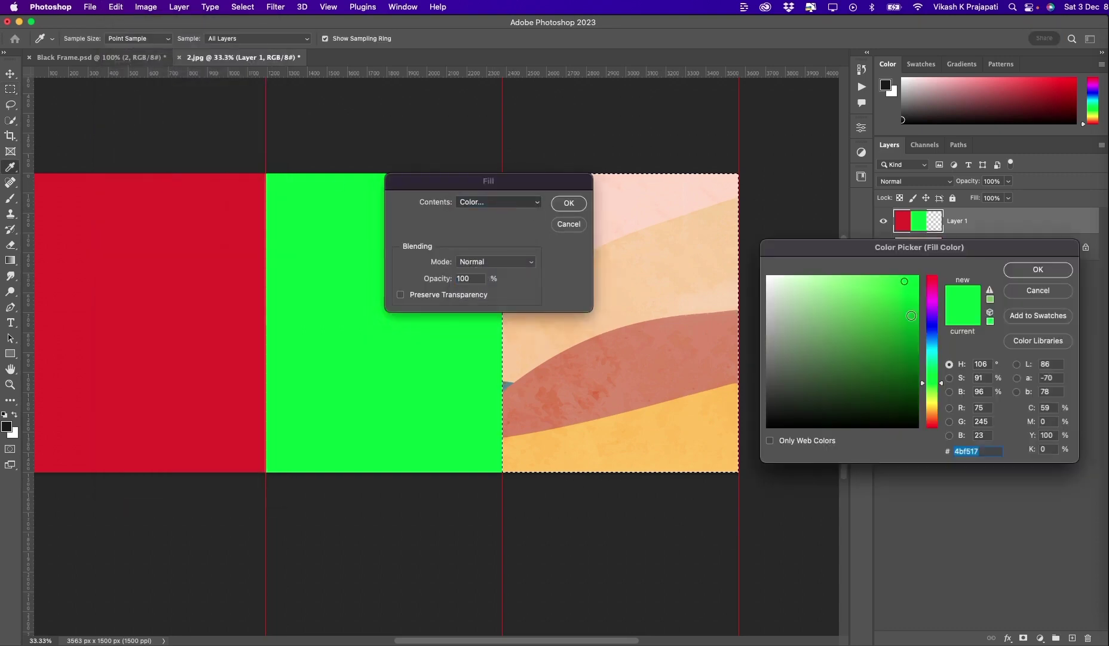
{"action": "left_click_drag", "start_coordinate": [946, 352], "coordinate": [931, 281]}
{"action": "left_click", "coordinate": [1039, 269]}
{"action": "left_click", "coordinate": [574, 204]}
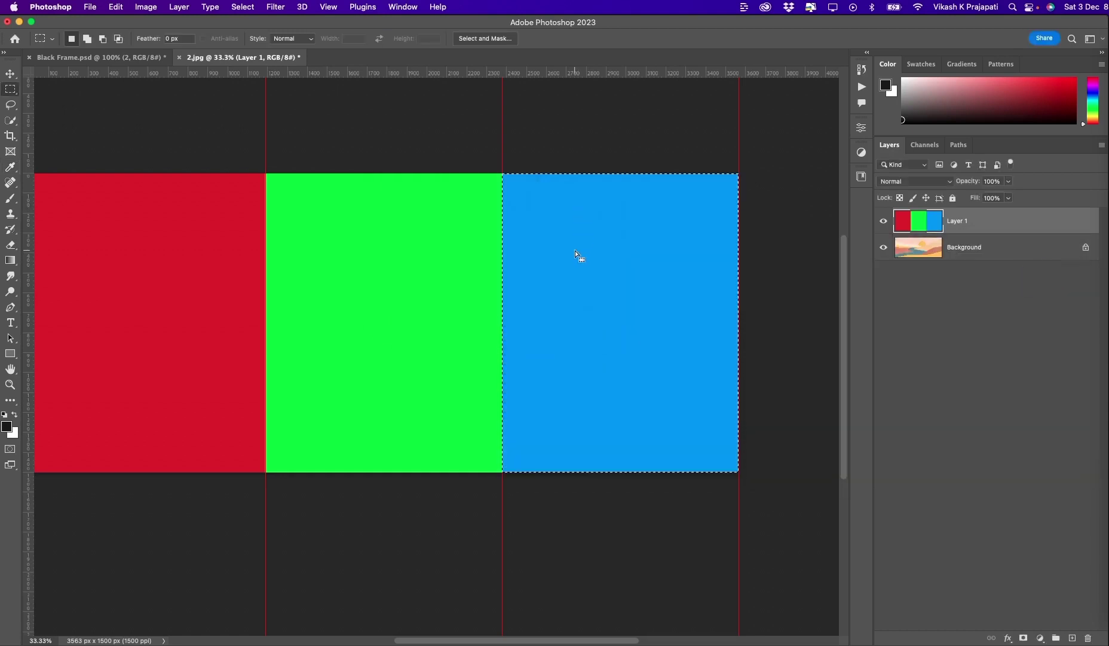
{"action": "key", "text": "super+d"}
- Glance at the Black Frame.psd mockup, then go back to the 2.jpg panel image
{"action": "scroll", "coordinate": [392, 336], "scroll_direction": "left", "scroll_amount": 3}
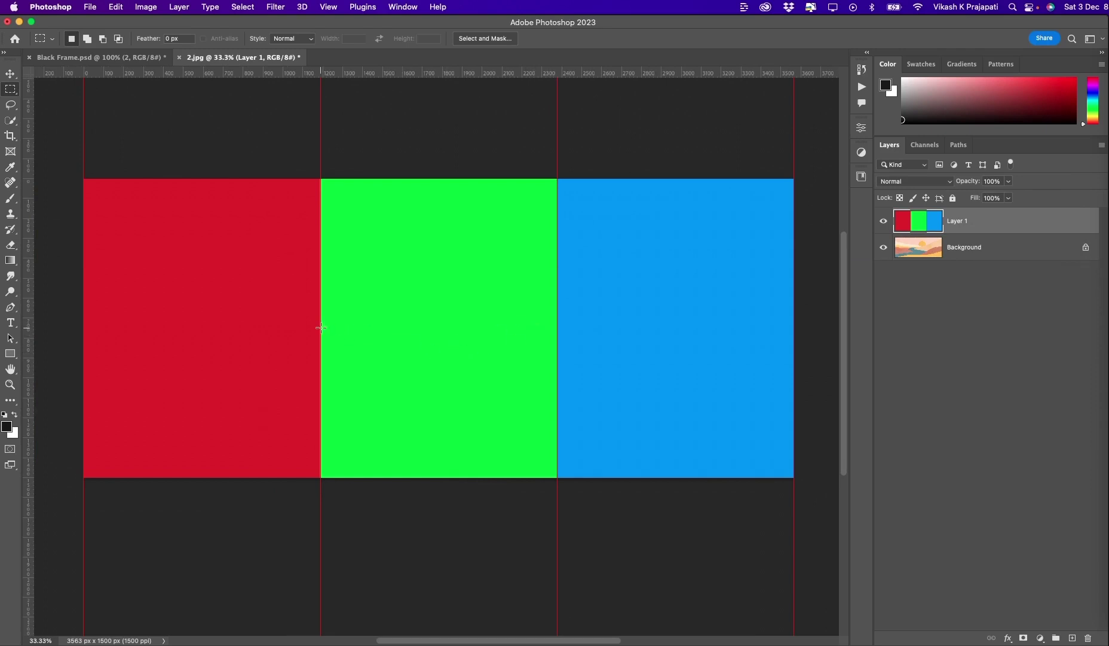
{"action": "left_click", "coordinate": [99, 58]}
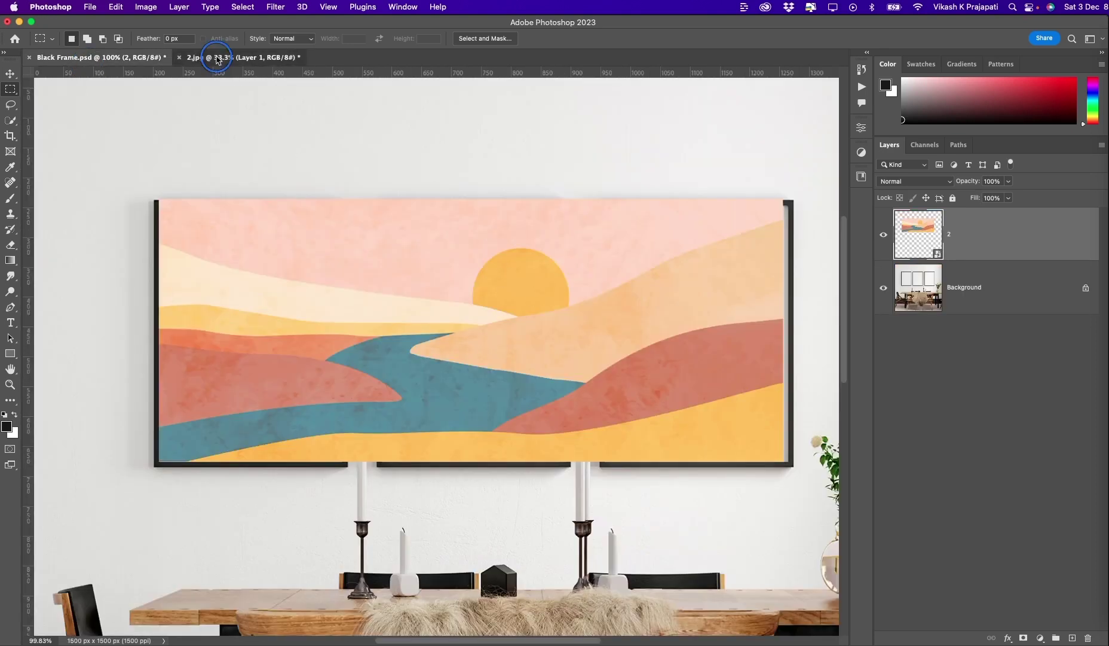
{"action": "left_click", "coordinate": [218, 58]}
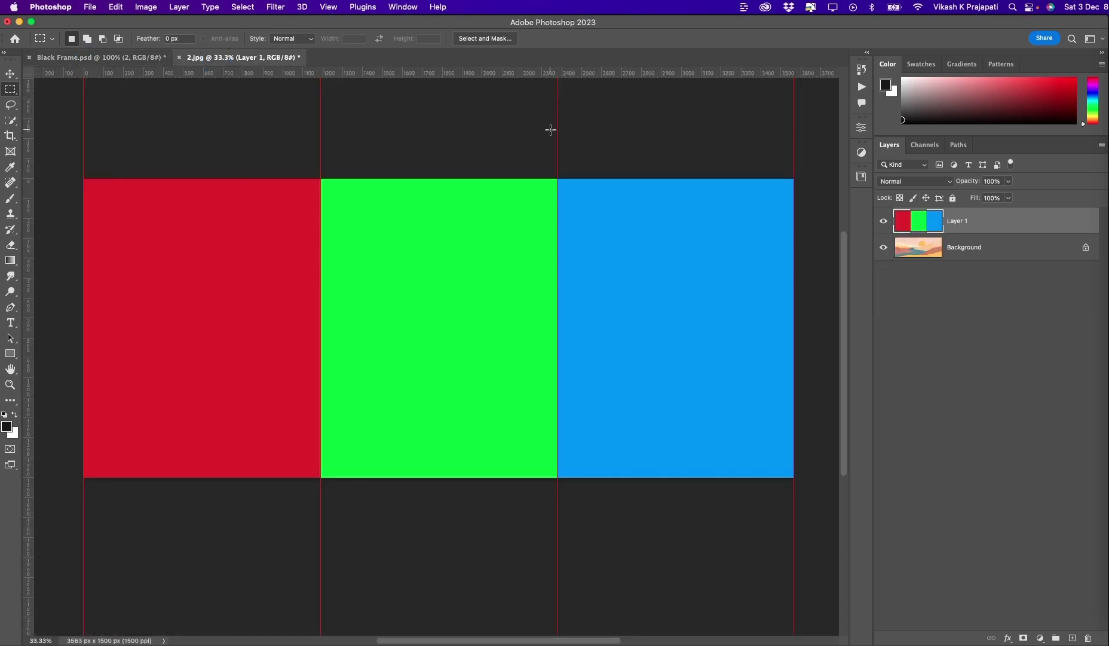
{"action": "left_click", "coordinate": [177, 8]}
- Flatten 2.jpg, save it, and close it to return to Black Frame.psd
{"action": "left_click", "coordinate": [221, 458]}
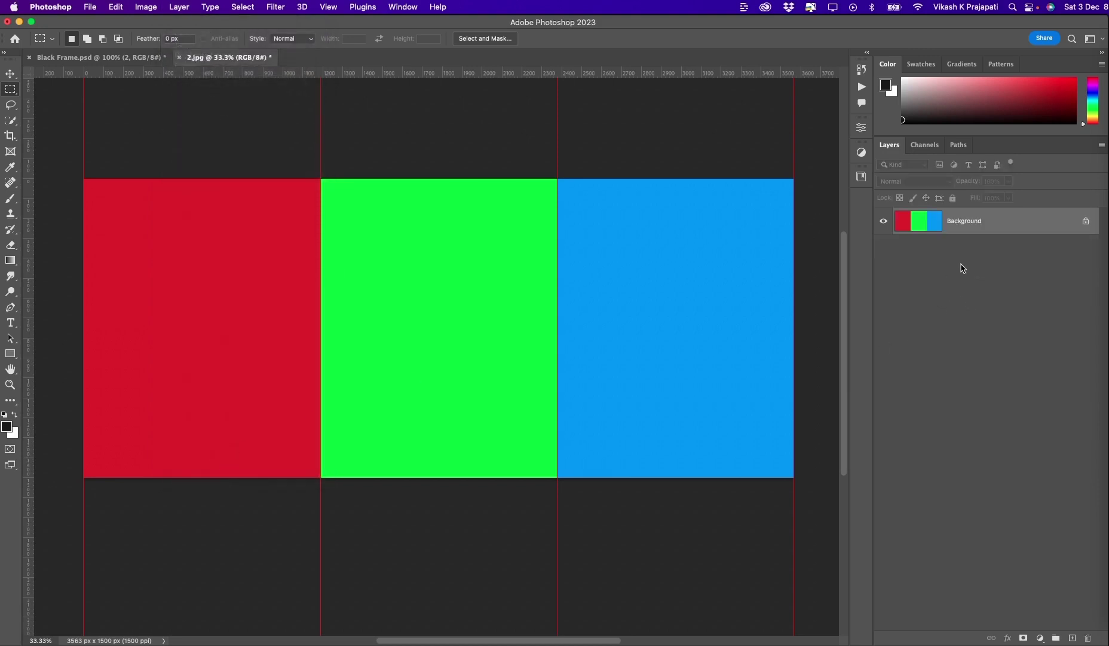
{"action": "key", "text": "super+s"}
{"action": "key", "text": "super+w"}
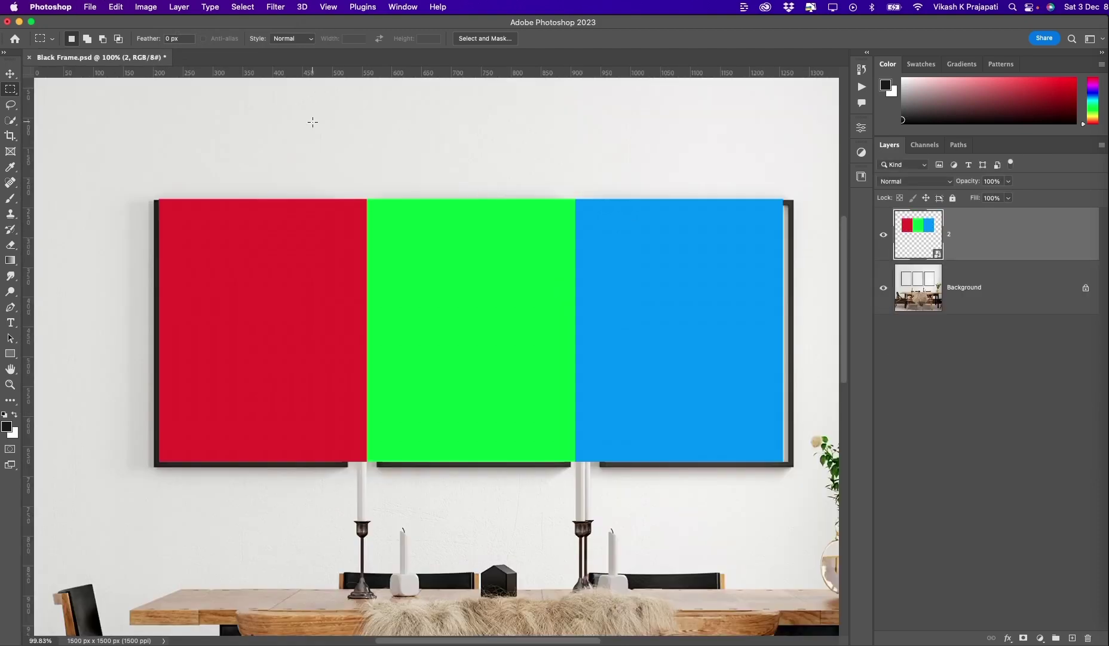
- Move the colour-panel layer so its corner aligns with the left frame's top-left corner
{"action": "key", "text": "v"}
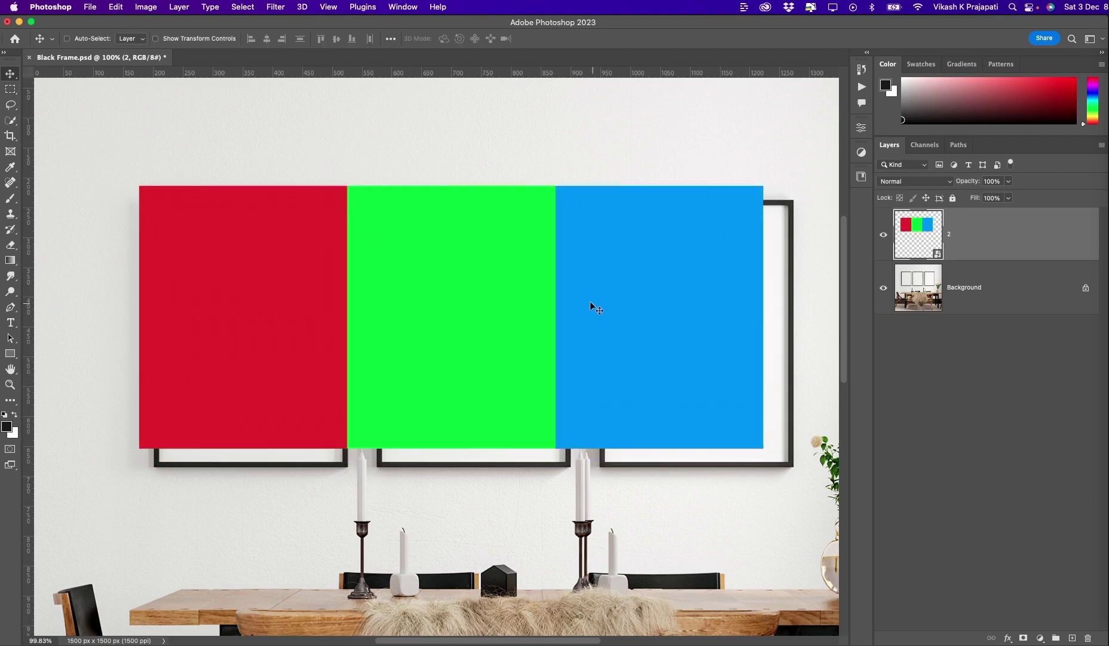
{"action": "left_click_drag", "start_coordinate": [589, 299], "coordinate": [615, 259]}
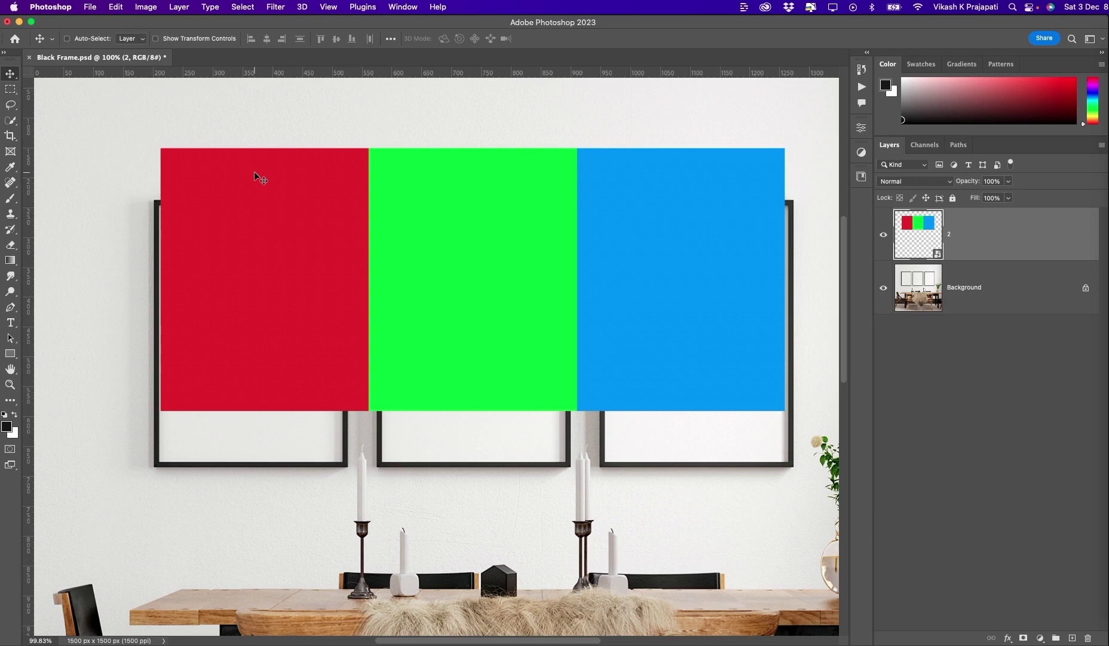
{"action": "left_click_drag", "start_coordinate": [273, 185], "coordinate": [371, 163]}
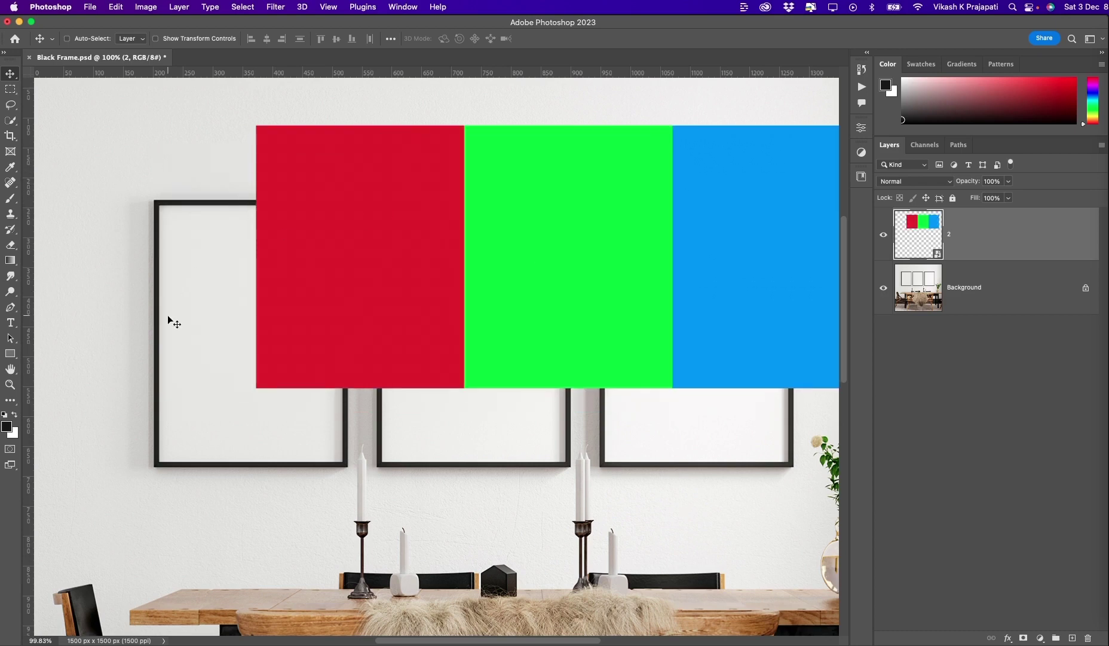
{"action": "left_click_drag", "start_coordinate": [434, 322], "coordinate": [247, 307]}
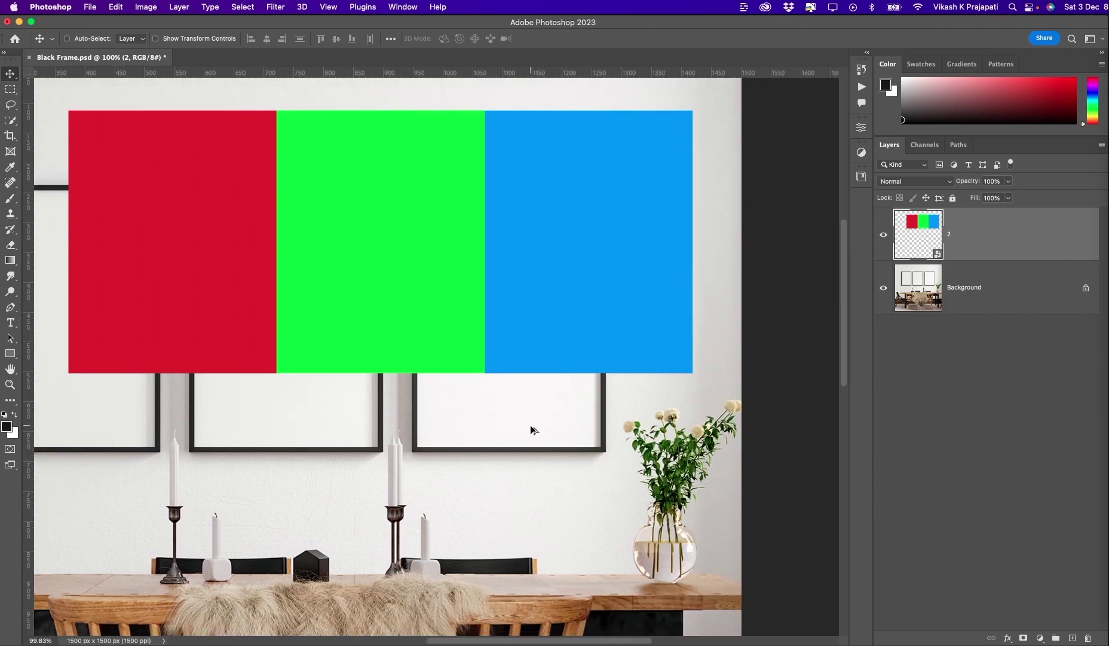
{"action": "scroll", "coordinate": [532, 428], "scroll_direction": "down", "scroll_amount": 5}
{"action": "left_click_drag", "start_coordinate": [530, 328], "coordinate": [471, 349]}
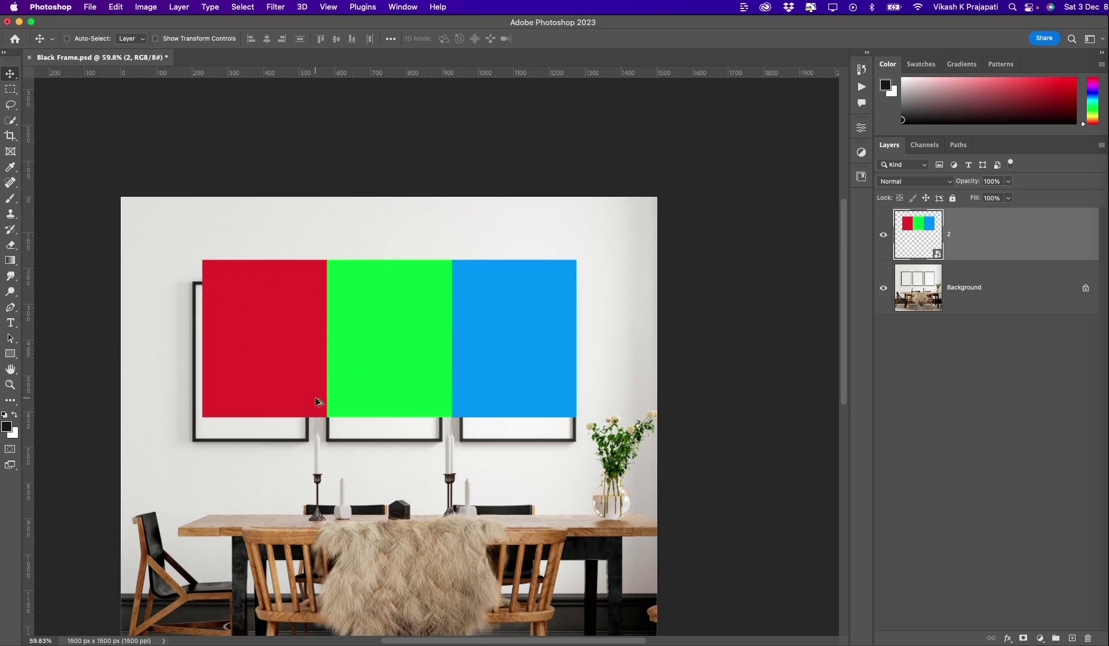
{"action": "scroll", "coordinate": [321, 400], "scroll_direction": "up", "scroll_amount": 5}
{"action": "left_click_drag", "start_coordinate": [265, 383], "coordinate": [366, 376]}
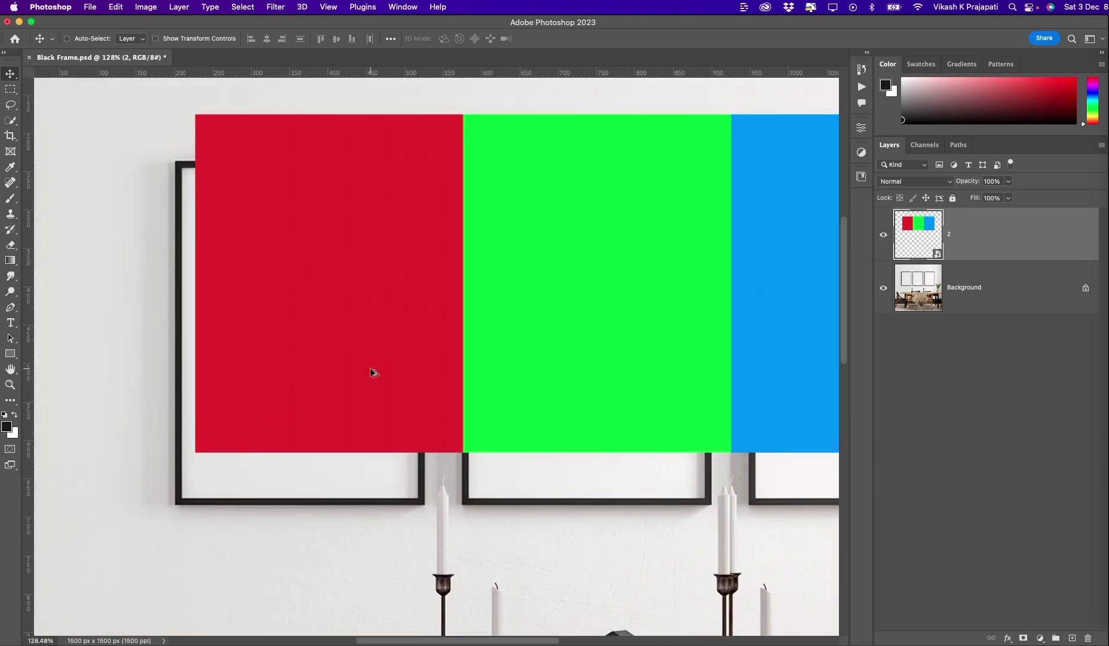
{"action": "scroll", "coordinate": [374, 374], "scroll_direction": "up", "scroll_amount": 1}
{"action": "scroll", "coordinate": [394, 344], "scroll_direction": "down", "scroll_amount": 1}
{"action": "left_click_drag", "start_coordinate": [404, 293], "coordinate": [377, 286]}
{"action": "scroll", "coordinate": [171, 152], "scroll_direction": "up", "scroll_amount": 12}
{"action": "scroll", "coordinate": [359, 337], "scroll_direction": "down", "scroll_amount": 5}
{"action": "left_click_drag", "start_coordinate": [391, 415], "coordinate": [243, 180]}
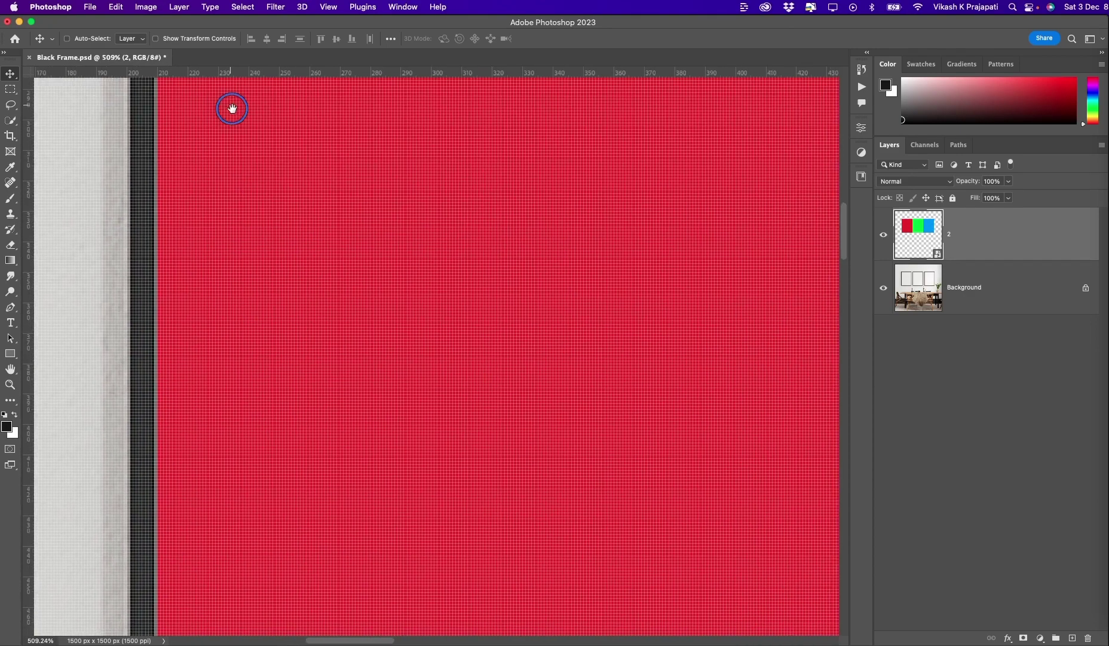
{"action": "scroll", "coordinate": [243, 181], "scroll_direction": "down", "scroll_amount": 5}
{"action": "scroll", "coordinate": [307, 203], "scroll_direction": "up", "scroll_amount": 3}
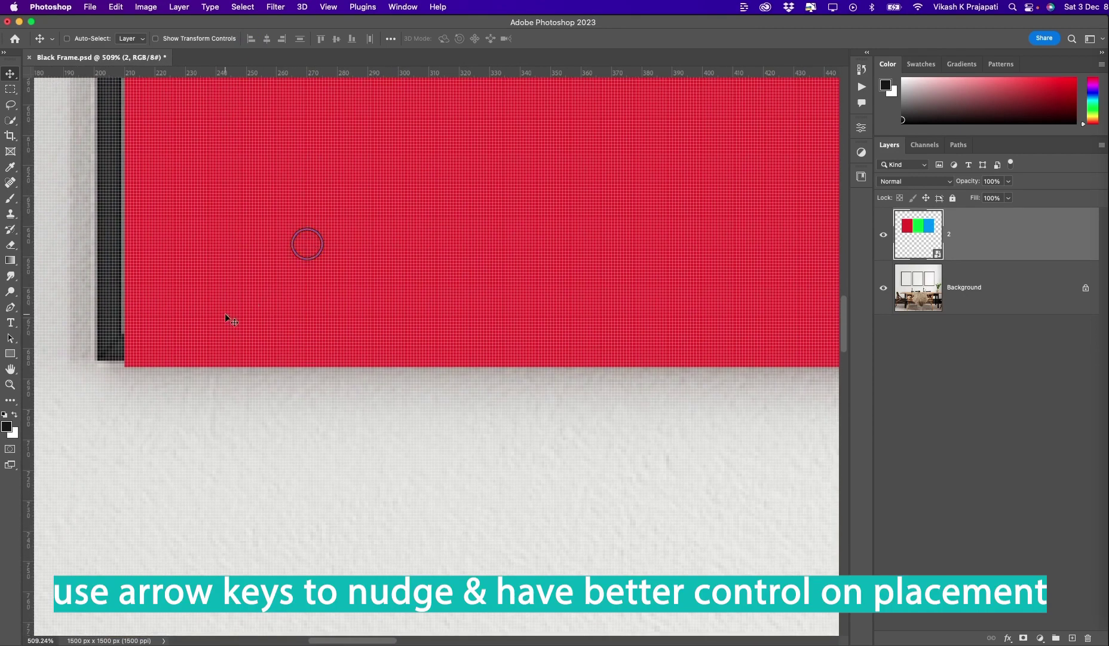
{"action": "scroll", "coordinate": [224, 315], "scroll_direction": "down", "scroll_amount": 8}
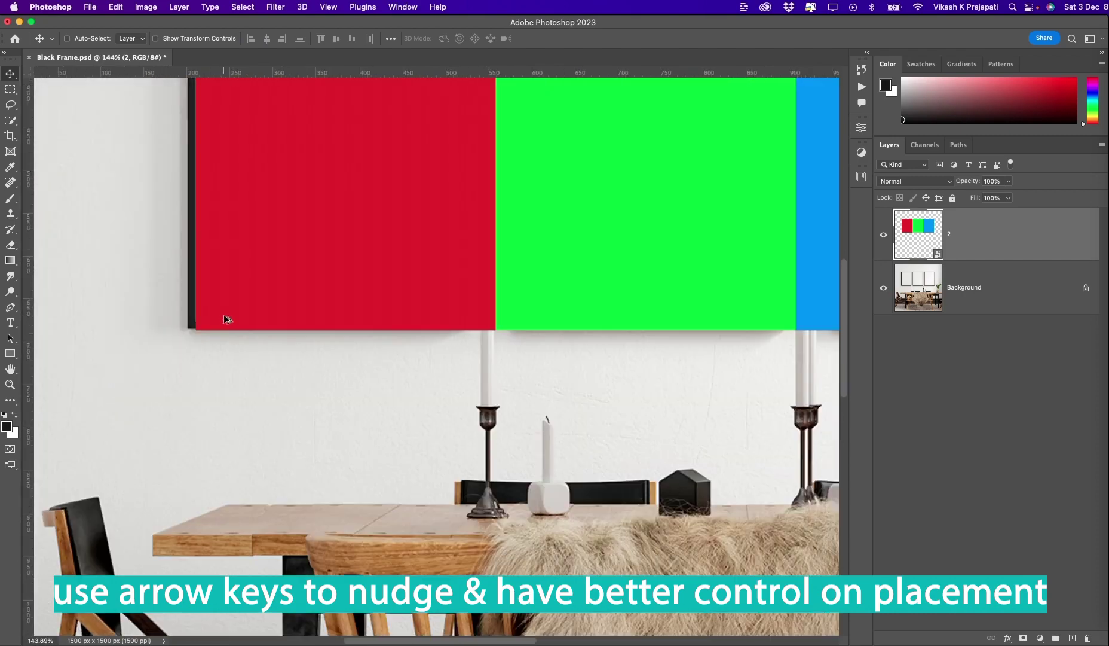
{"action": "scroll", "coordinate": [224, 313], "scroll_direction": "down", "scroll_amount": 3}
{"action": "left_click_drag", "start_coordinate": [309, 285], "coordinate": [278, 366]}
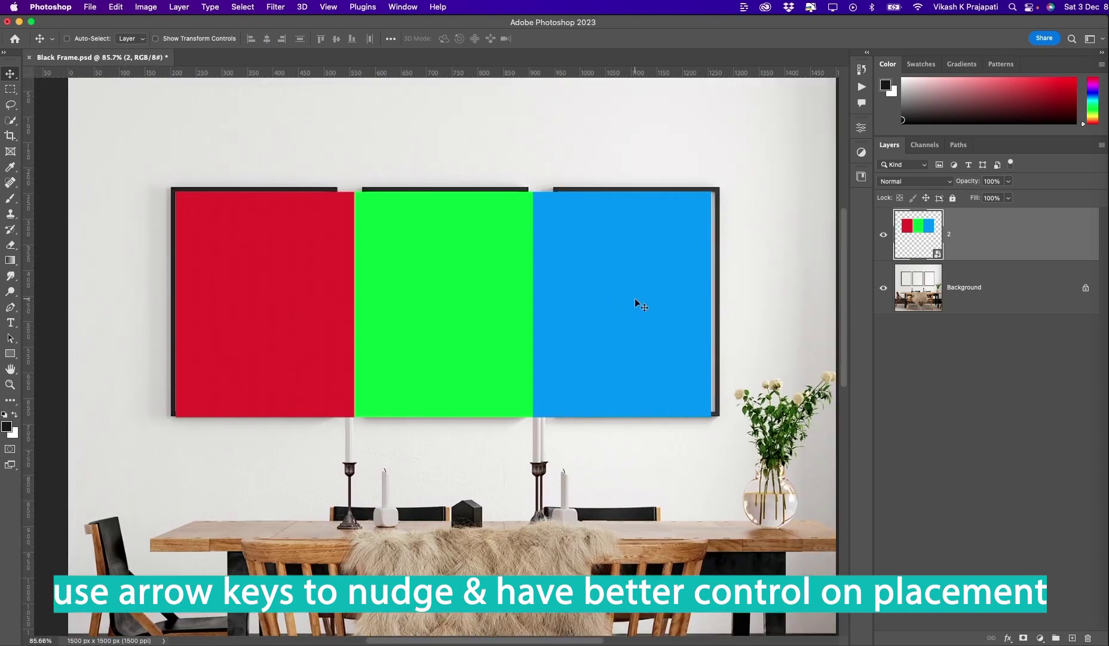
- Scale the colour-panel layer down to 25.5% with Free Transform
{"action": "key", "text": "super"}
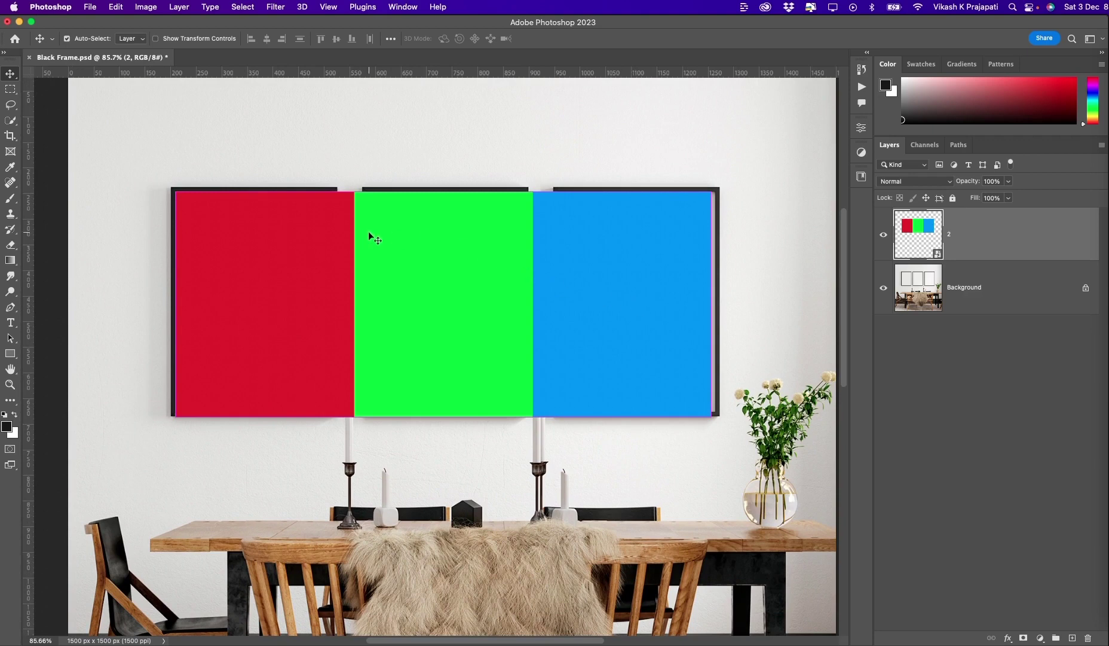
{"action": "key", "text": "super+t"}
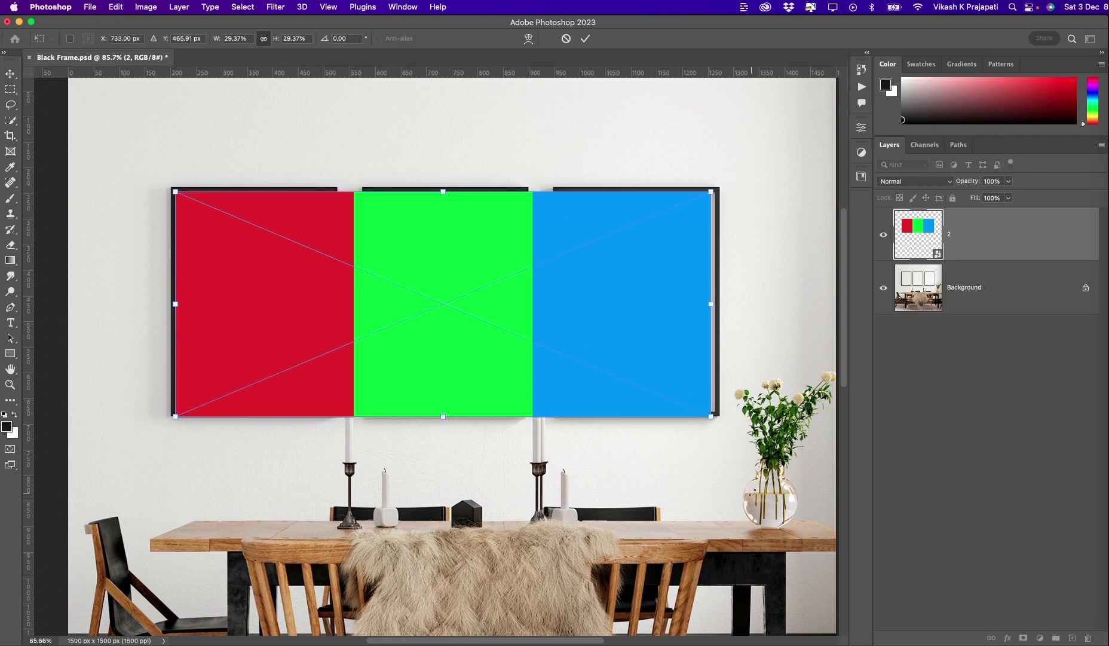
{"action": "left_click_drag", "start_coordinate": [710, 413], "coordinate": [644, 409]}
{"action": "key", "text": "Return"}
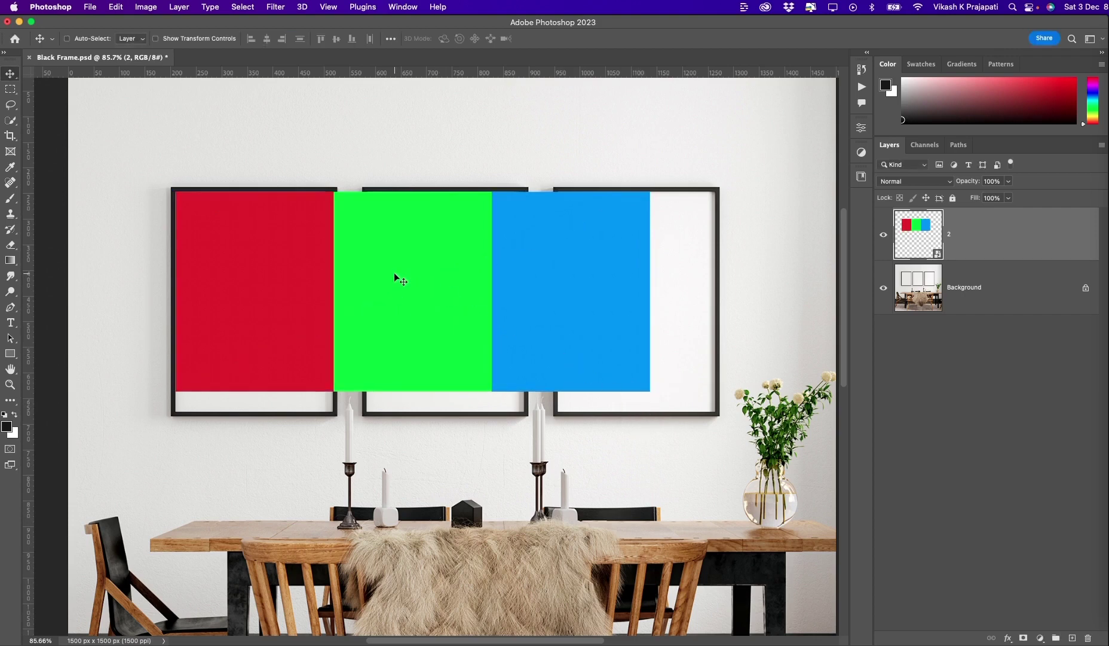
- Set the colour-panel layer's opacity to 83% and pan around the frame edges to check alignment
{"action": "scroll", "coordinate": [398, 270], "scroll_direction": "up", "scroll_amount": 1}
{"action": "mouse_move", "coordinate": [974, 181]}
{"action": "left_mouse_down"}
{"action": "mouse_move", "coordinate": [986, 181]}
{"action": "mouse_move", "coordinate": [962, 184]}
{"action": "left_mouse_up"}
{"action": "scroll", "coordinate": [328, 198], "scroll_direction": "up", "scroll_amount": 10}
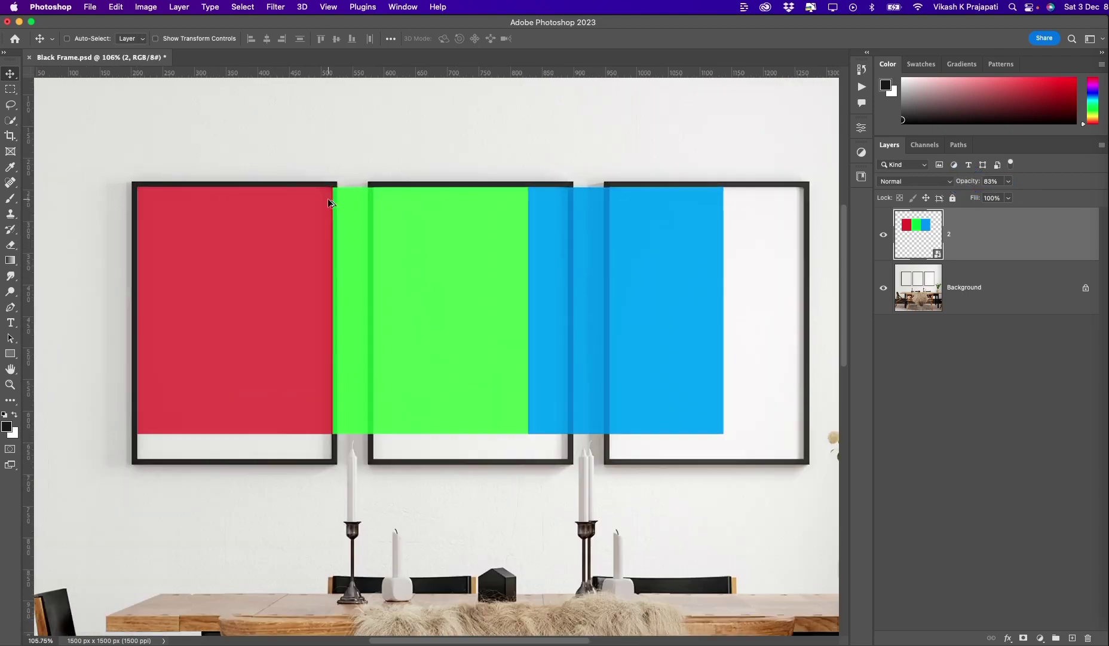
{"action": "left_click_drag", "start_coordinate": [290, 228], "coordinate": [787, 314]}
{"action": "left_click_drag", "start_coordinate": [297, 256], "coordinate": [109, 230]}
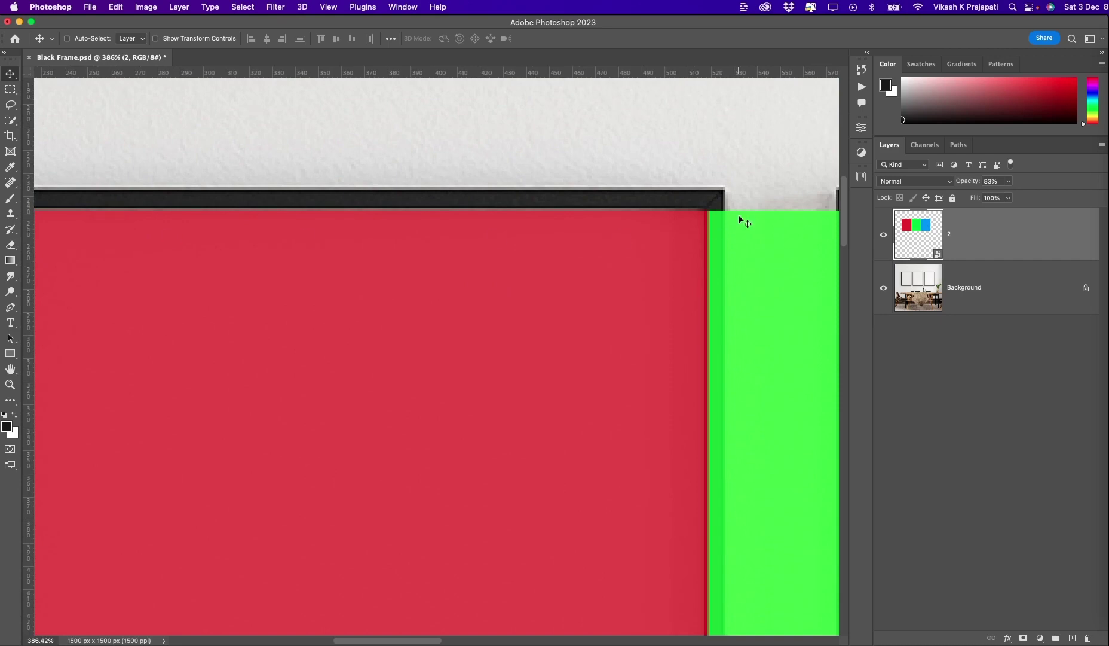
{"action": "scroll", "coordinate": [616, 400], "scroll_direction": "down", "scroll_amount": 10}
{"action": "left_click_drag", "start_coordinate": [598, 392], "coordinate": [597, 336]}
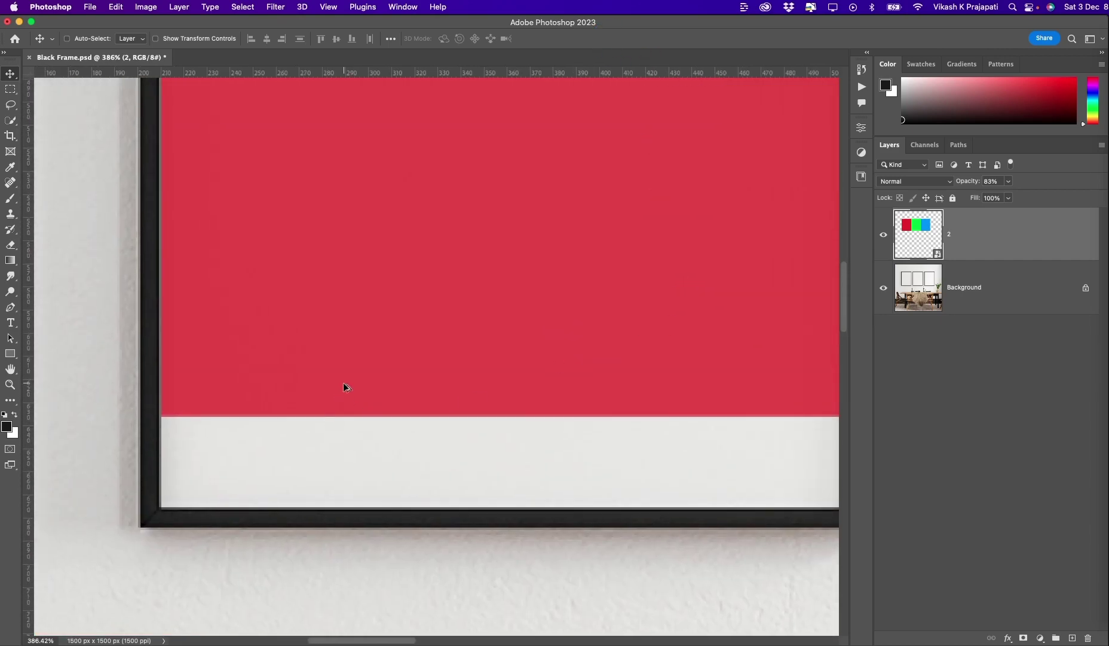
{"action": "scroll", "coordinate": [294, 381], "scroll_direction": "down", "scroll_amount": 1}
{"action": "scroll", "coordinate": [295, 376], "scroll_direction": "down", "scroll_amount": 10}
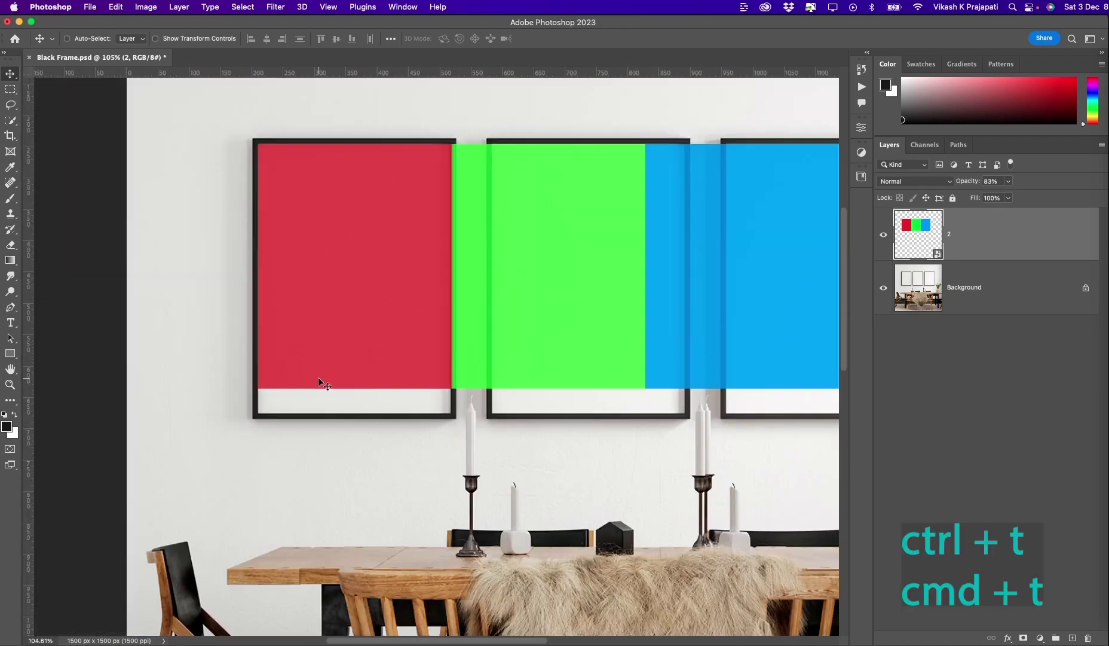
- Stretch the colour-panel layer to 28.60% height so it reaches the frames' bottom edges
{"action": "left_click", "coordinate": [401, 408]}
{"action": "key", "text": "super+t"}
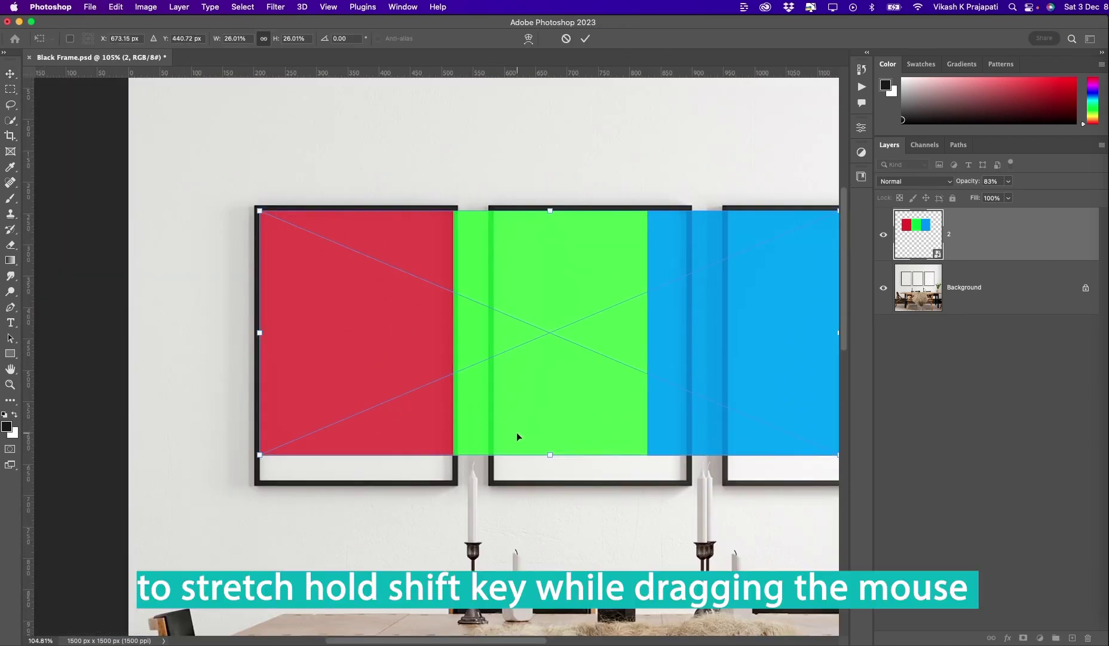
{"action": "left_click_drag", "start_coordinate": [551, 459], "coordinate": [550, 483]}
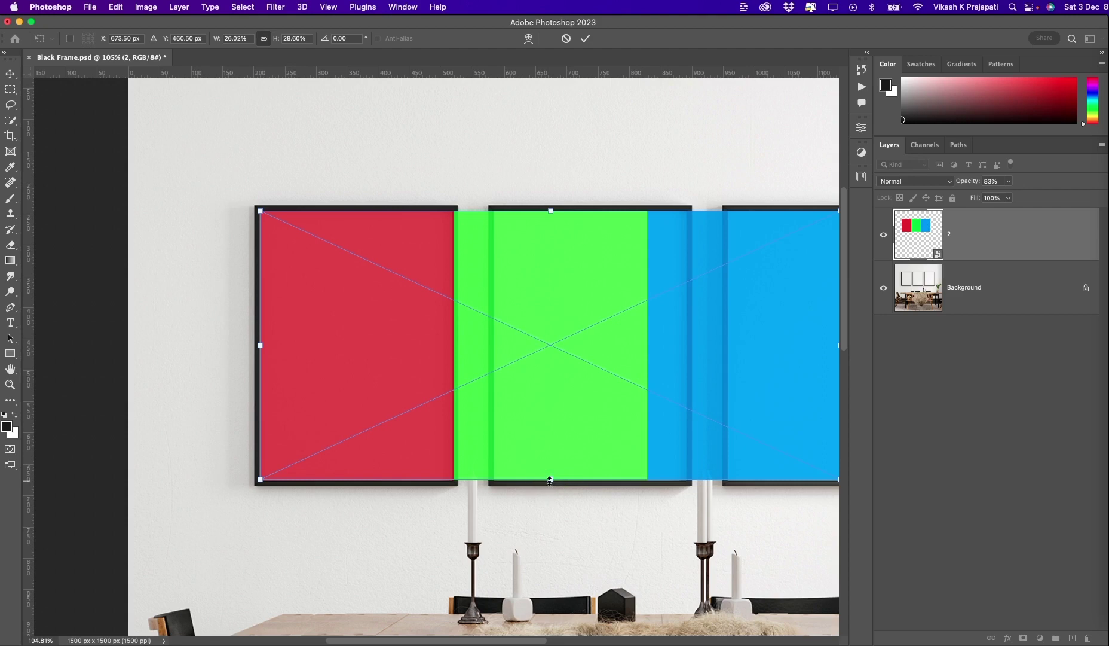
{"action": "key", "text": "Return"}
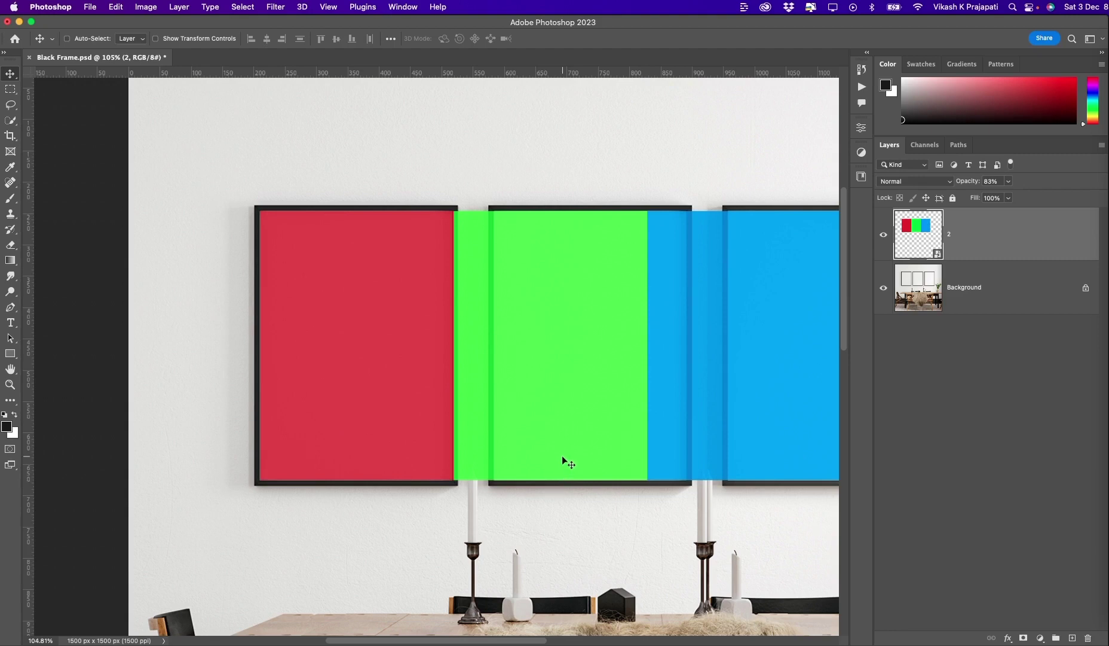
- Zoom to the left frame's lower edge and toggle layer 2's visibility to check alignment
{"action": "scroll", "coordinate": [478, 402], "scroll_direction": "down", "scroll_amount": 5}
{"action": "scroll", "coordinate": [472, 406], "scroll_direction": "up", "scroll_amount": 3}
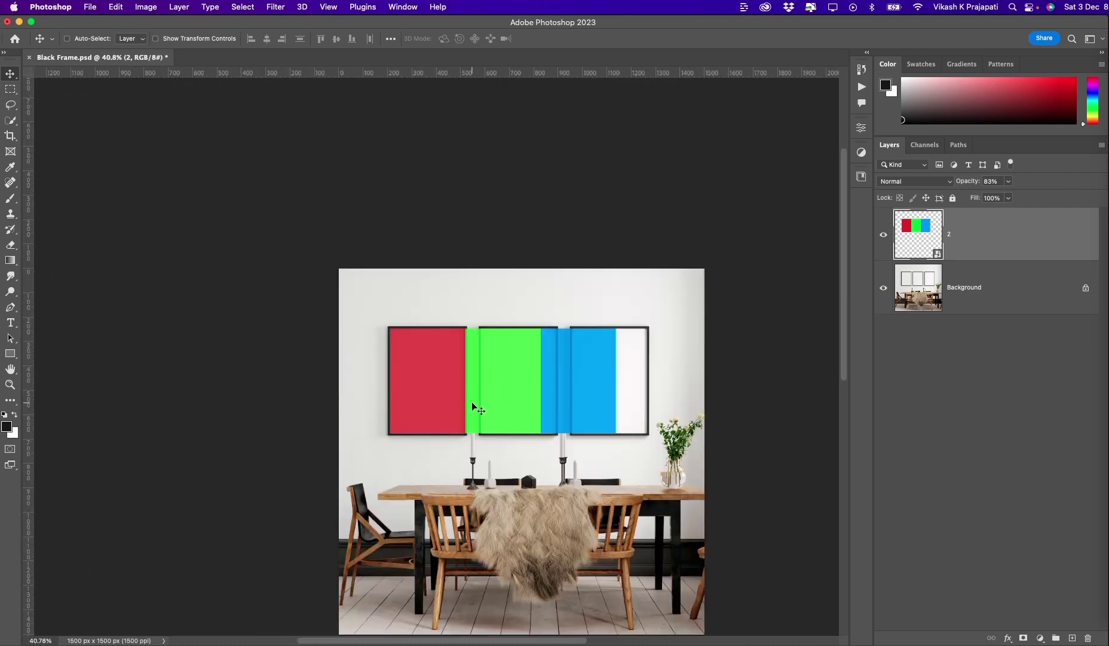
{"action": "left_click_drag", "start_coordinate": [599, 413], "coordinate": [537, 338]}
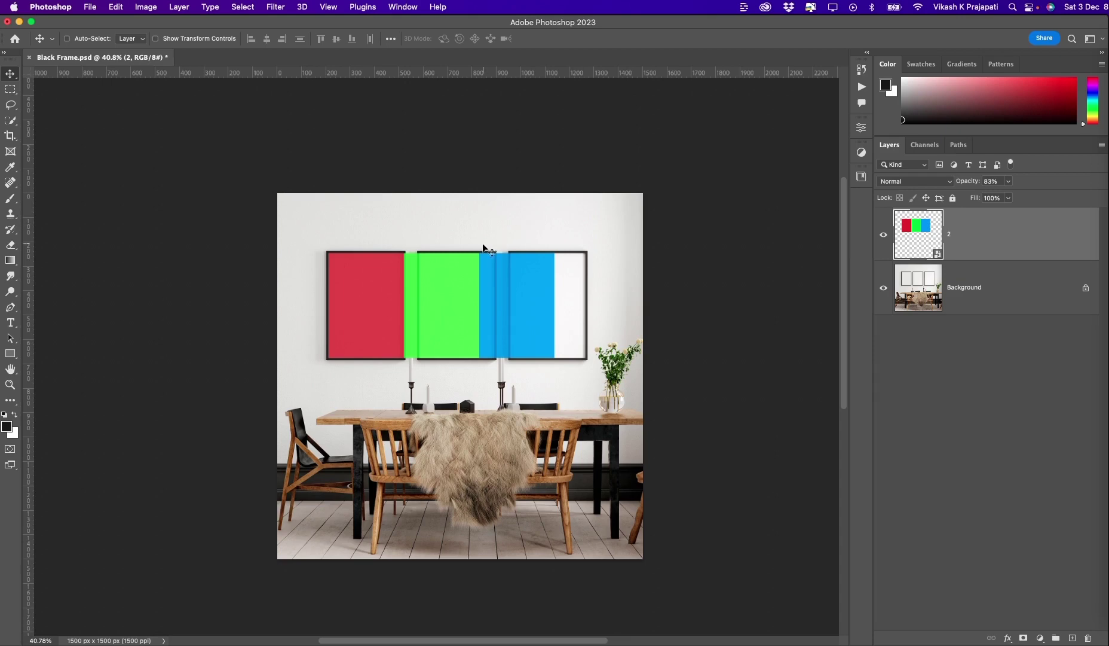
{"action": "scroll", "coordinate": [333, 293], "scroll_direction": "up", "scroll_amount": 5}
{"action": "scroll", "coordinate": [407, 303], "scroll_direction": "down", "scroll_amount": 3}
{"action": "left_click", "coordinate": [475, 156]}
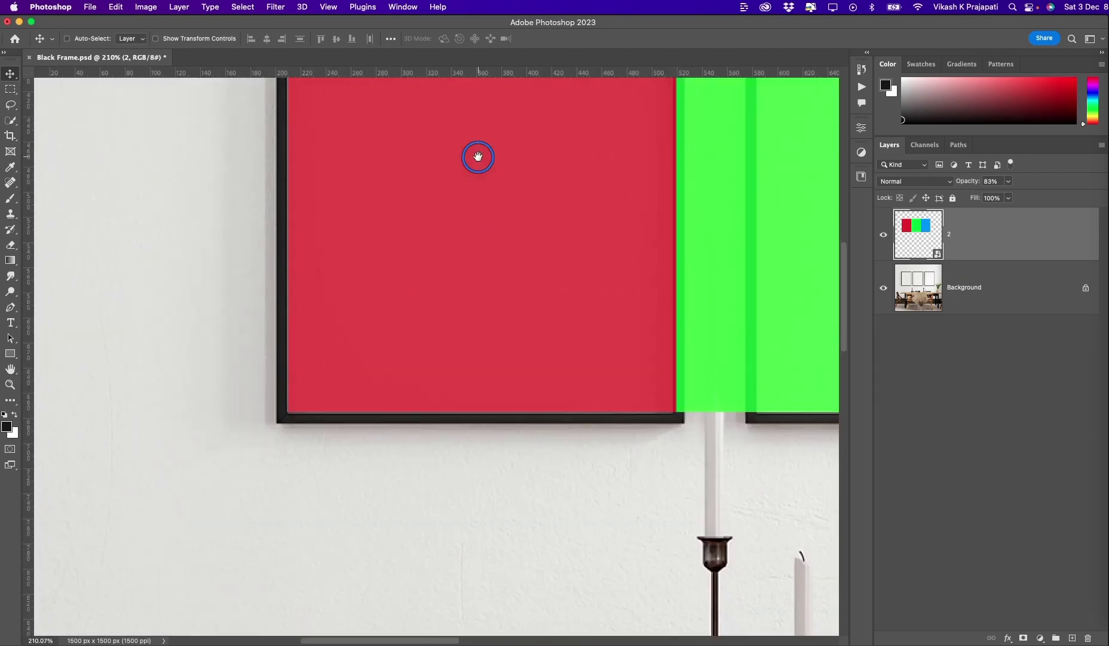
{"action": "scroll", "coordinate": [480, 313], "scroll_direction": "up", "scroll_amount": 3}
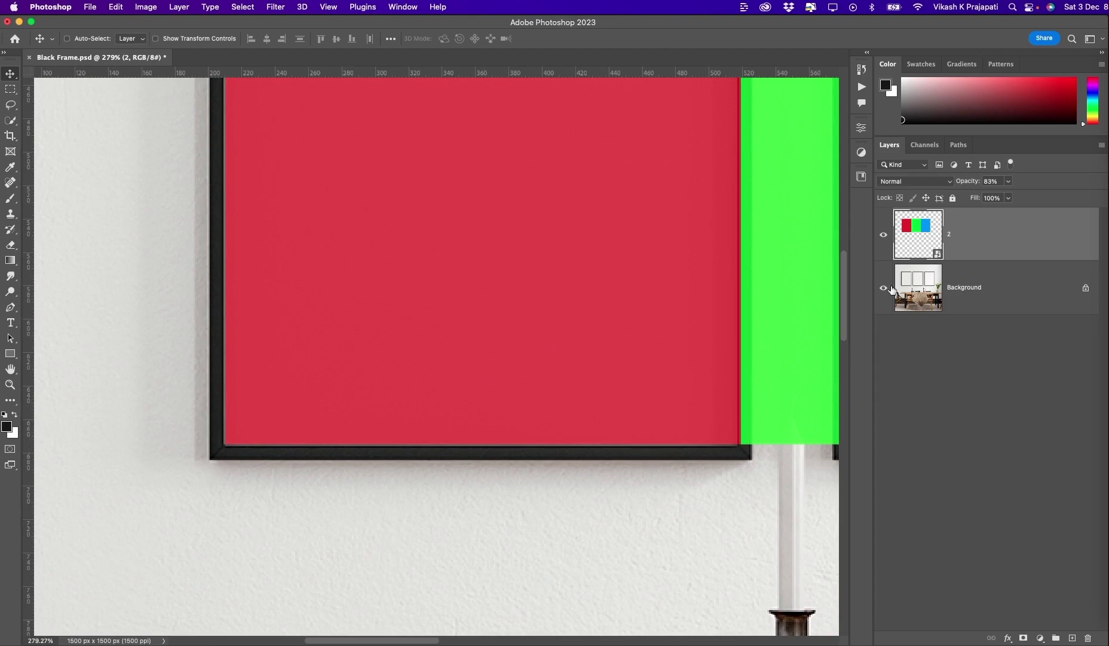
{"action": "left_click", "coordinate": [883, 235]}
{"action": "left_click", "coordinate": [883, 234]}
{"action": "scroll", "coordinate": [665, 269], "scroll_direction": "up", "scroll_amount": 6}
{"action": "scroll", "coordinate": [665, 269], "scroll_direction": "right", "scroll_amount": 5}
{"action": "key", "text": "super"}
{"action": "scroll", "coordinate": [506, 211], "scroll_direction": "left", "scroll_amount": 3}
{"action": "scroll", "coordinate": [505, 213], "scroll_direction": "right", "scroll_amount": 3}
{"action": "scroll", "coordinate": [505, 211], "scroll_direction": "down", "scroll_amount": 8}
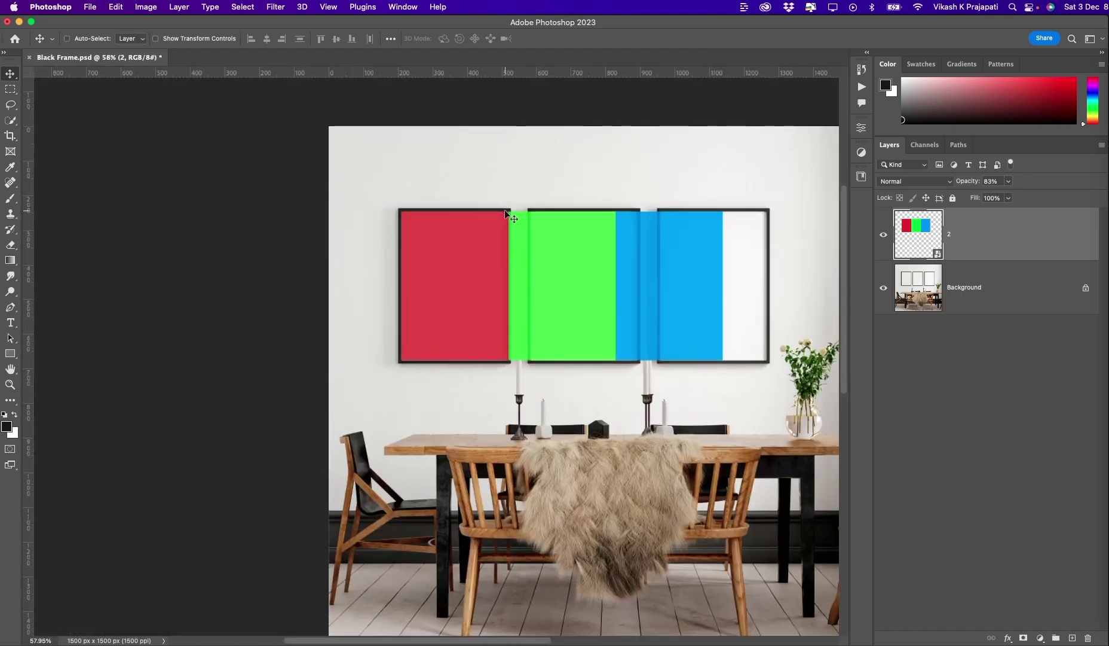
- Free-transform the colour artwork to 25.82% width, keeping 28.60% height
{"action": "key", "text": "super+t"}
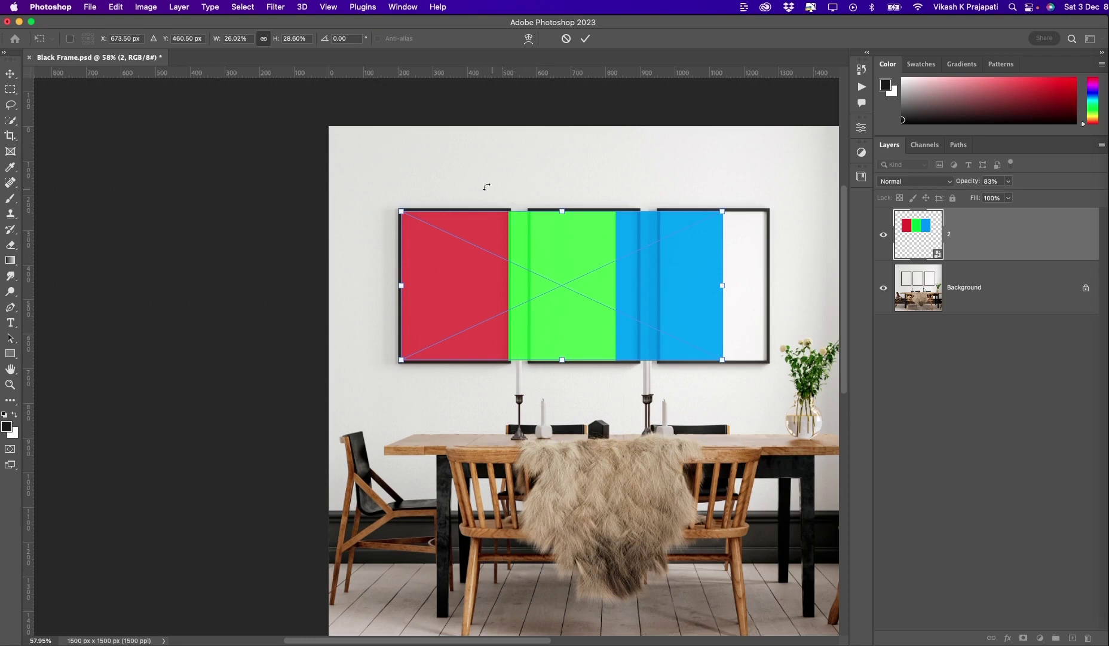
{"action": "scroll", "coordinate": [485, 185], "scroll_direction": "up", "scroll_amount": 6}
{"action": "left_click_drag", "start_coordinate": [560, 305], "coordinate": [299, 226]}
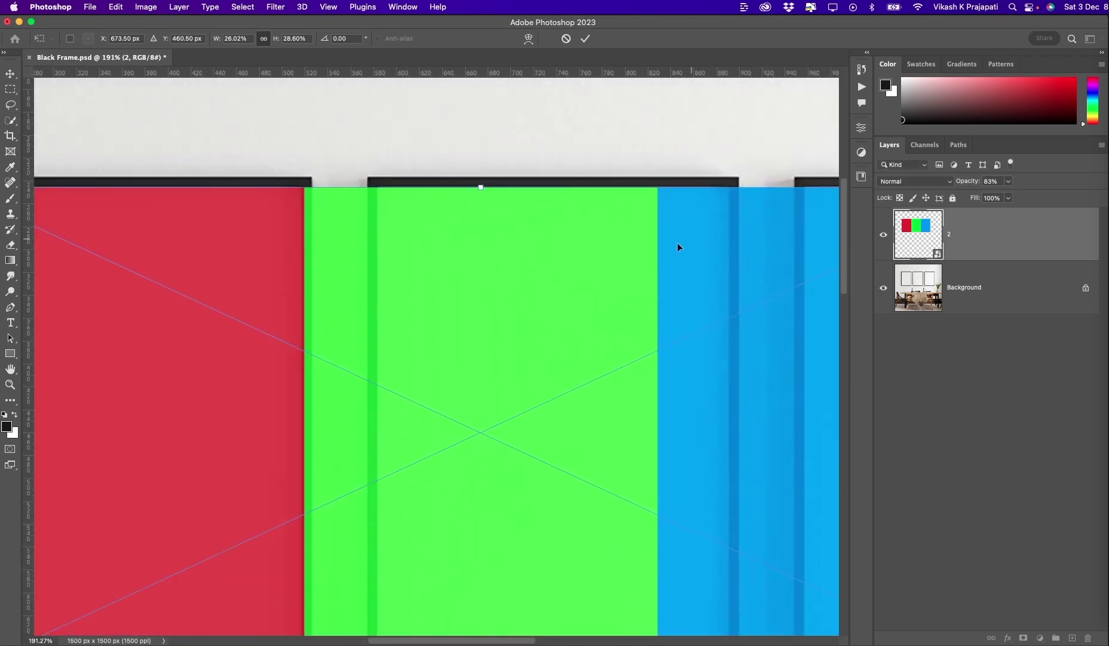
{"action": "scroll", "coordinate": [498, 243], "scroll_direction": "down", "scroll_amount": 1}
{"action": "scroll", "coordinate": [490, 245], "scroll_direction": "down", "scroll_amount": 3}
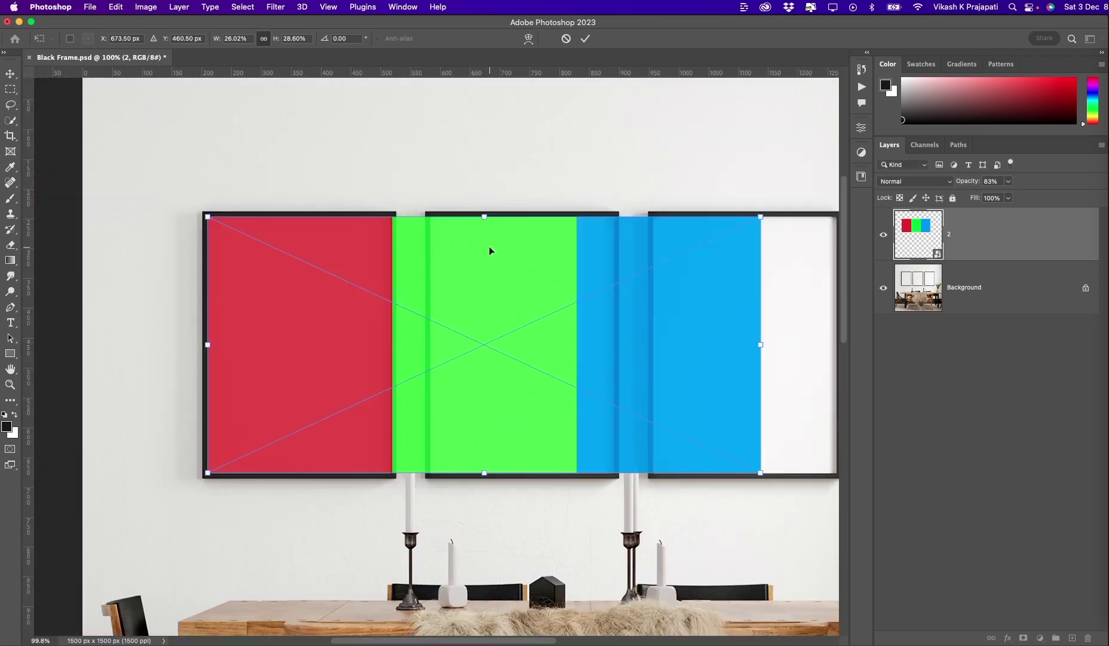
{"action": "left_click_drag", "start_coordinate": [761, 345], "coordinate": [758, 346]}
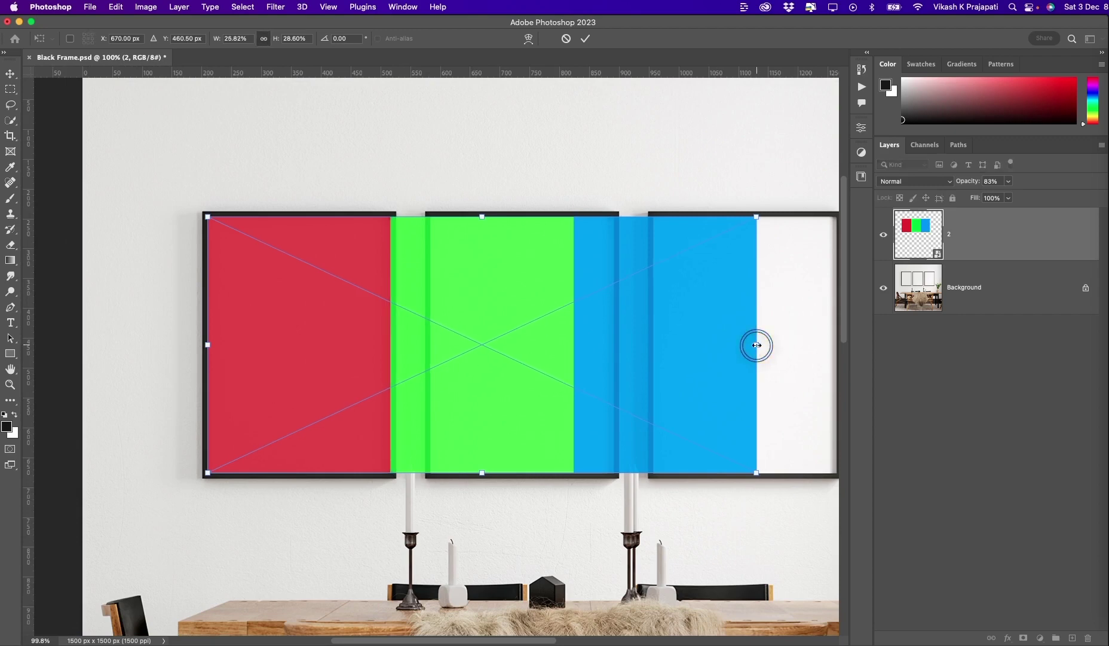
{"action": "key", "text": "Return"}
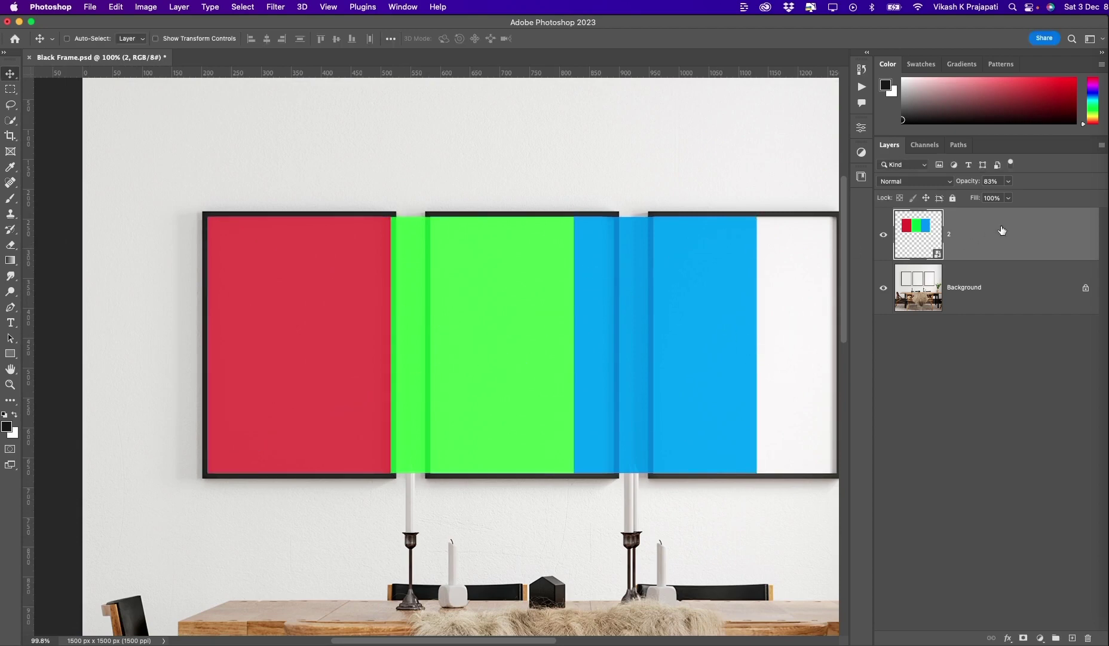
- Hide layer 2 and draw a rectangular marquee inside the left frame
{"action": "left_click", "coordinate": [885, 235]}
{"action": "left_click", "coordinate": [10, 89]}
{"action": "scroll", "coordinate": [226, 288], "scroll_direction": "up", "scroll_amount": 5}
{"action": "left_click_drag", "start_coordinate": [193, 154], "coordinate": [194, 391]}
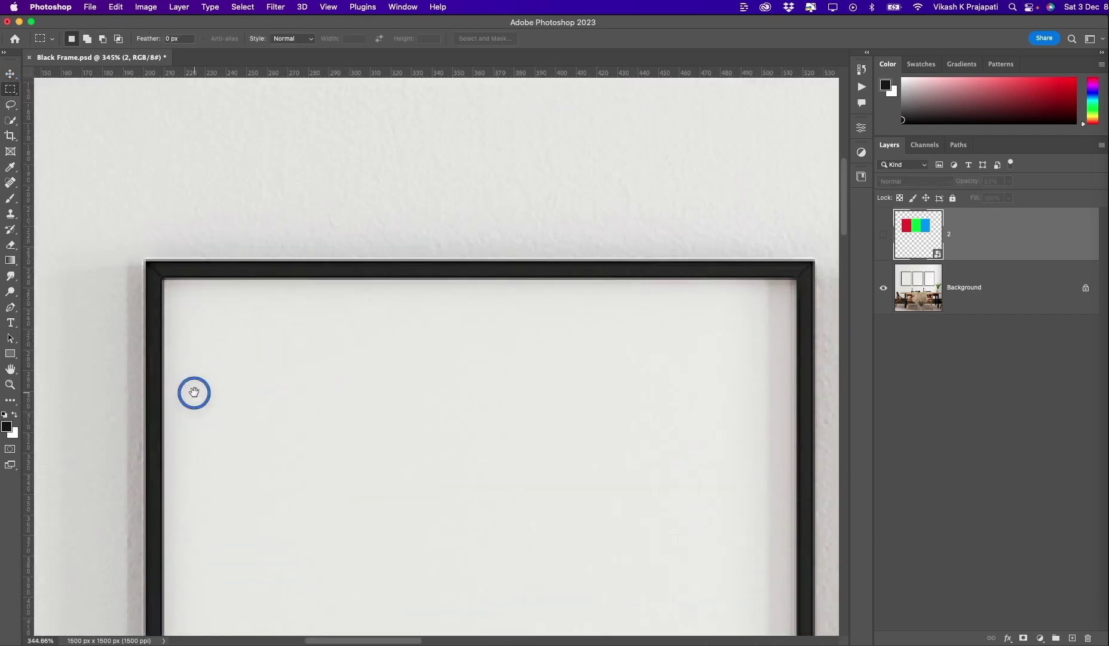
{"action": "left_click_drag", "start_coordinate": [165, 279], "coordinate": [783, 492]}
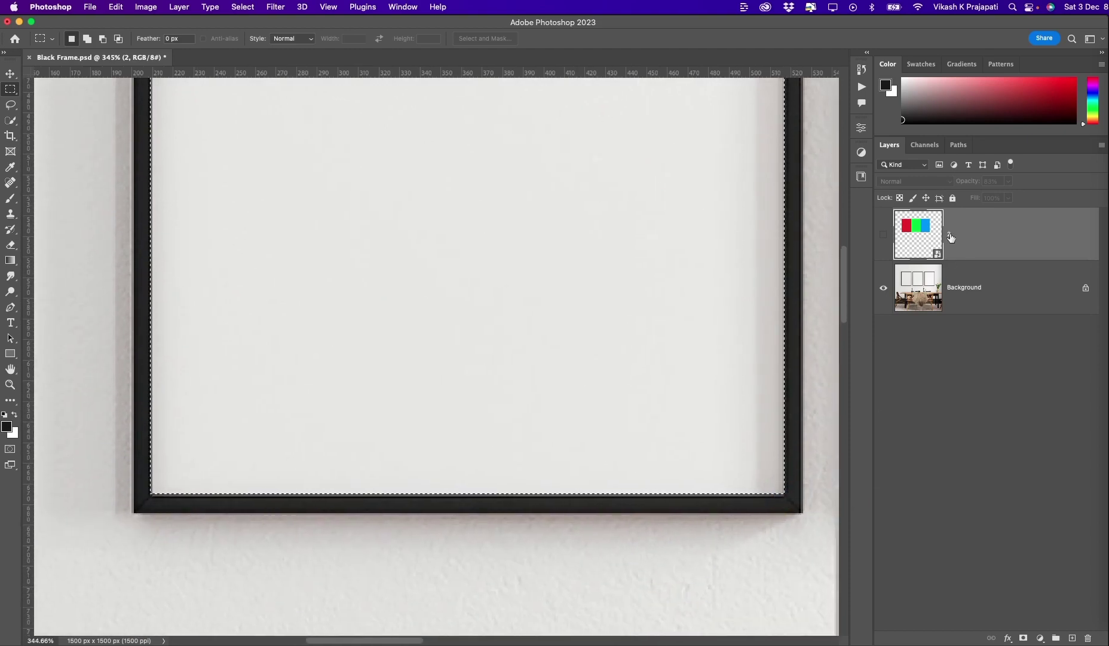
- Show layer 2, add a layer mask from the selection and restore 100% opacity
{"action": "left_click", "coordinate": [884, 234]}
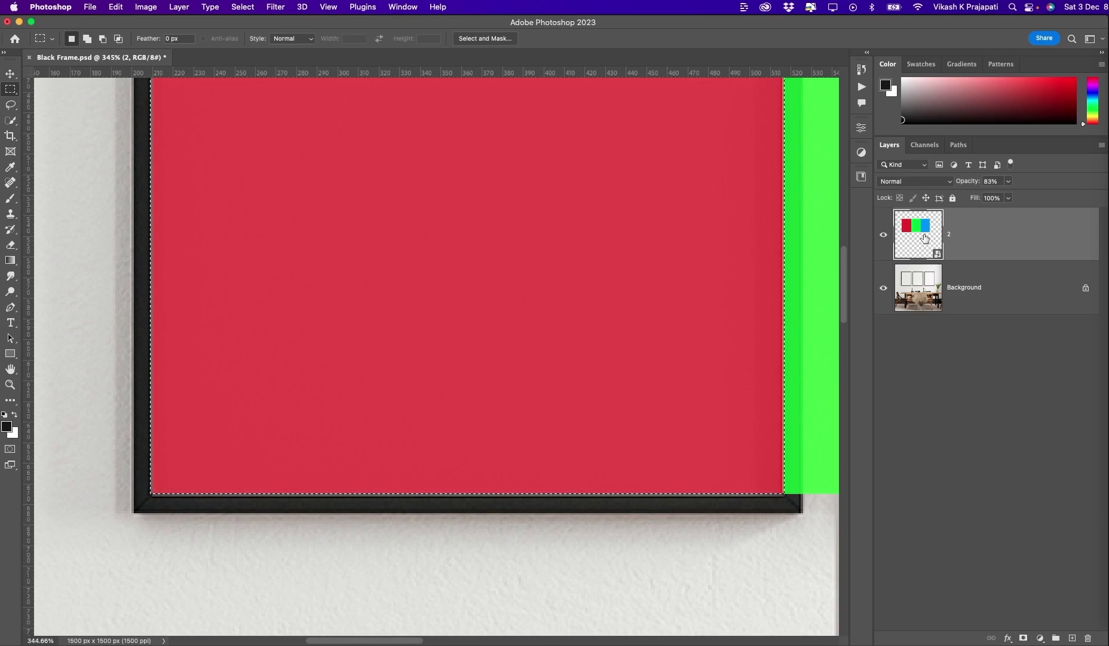
{"action": "left_click", "coordinate": [1024, 638]}
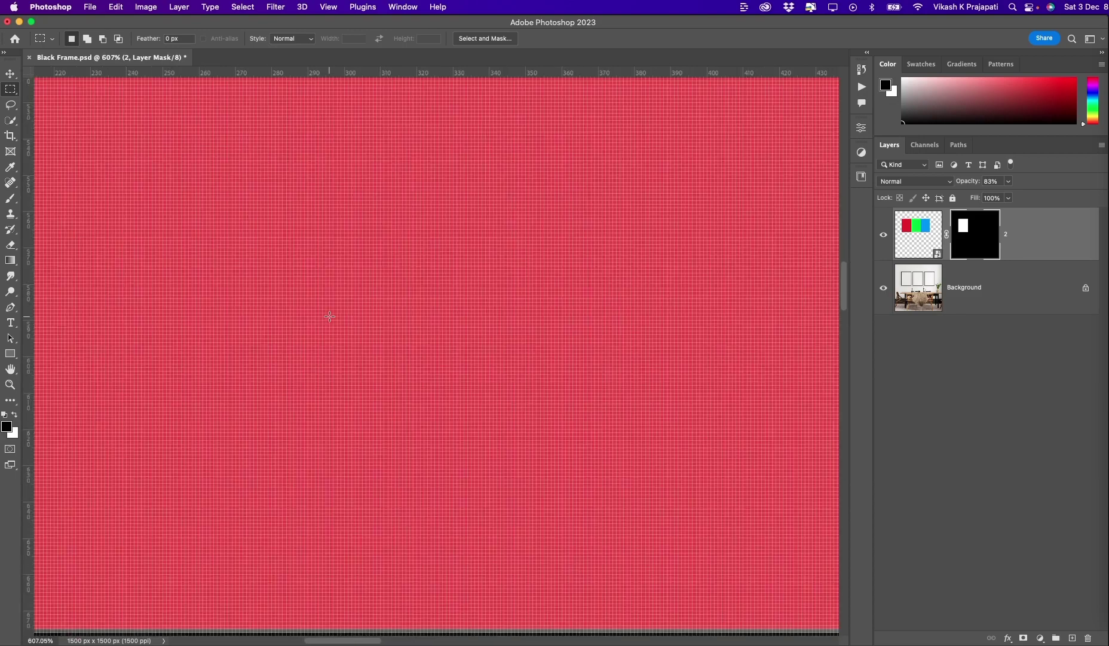
{"action": "key", "text": "ctrl+t"}
- Fit the mockup on screen and duplicate layer 2 as '2 copy' via New Layer
{"action": "key", "text": "Return"}
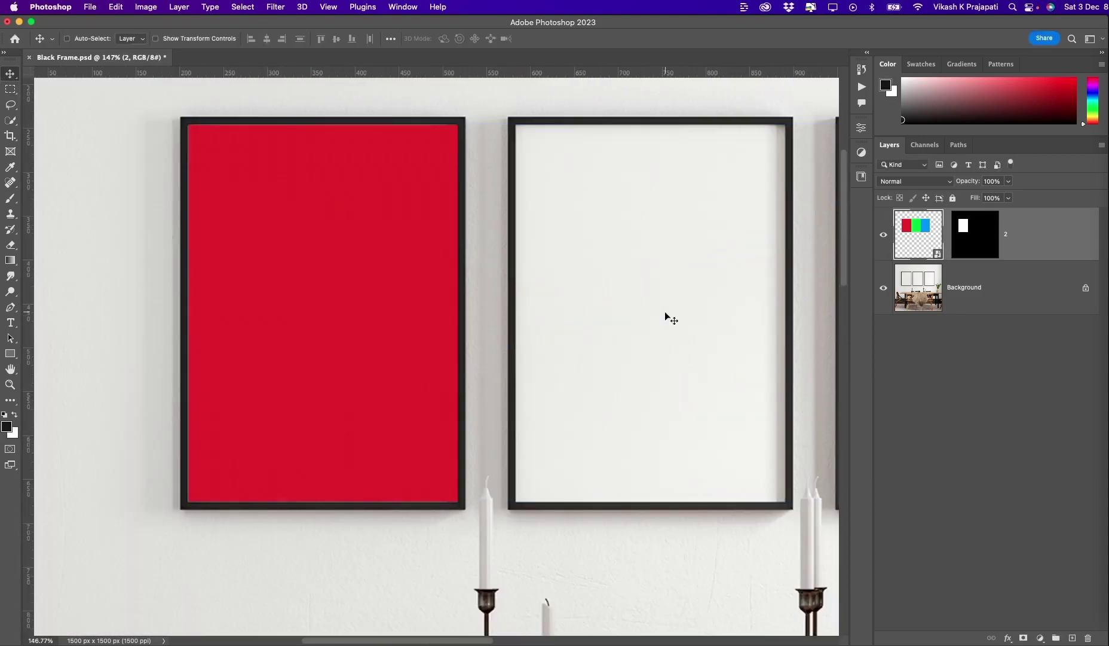
{"action": "key", "text": "super+0"}
{"action": "scroll", "coordinate": [390, 289], "scroll_direction": "up", "scroll_amount": 1}
{"action": "scroll", "coordinate": [391, 267], "scroll_direction": "right", "scroll_amount": 3}
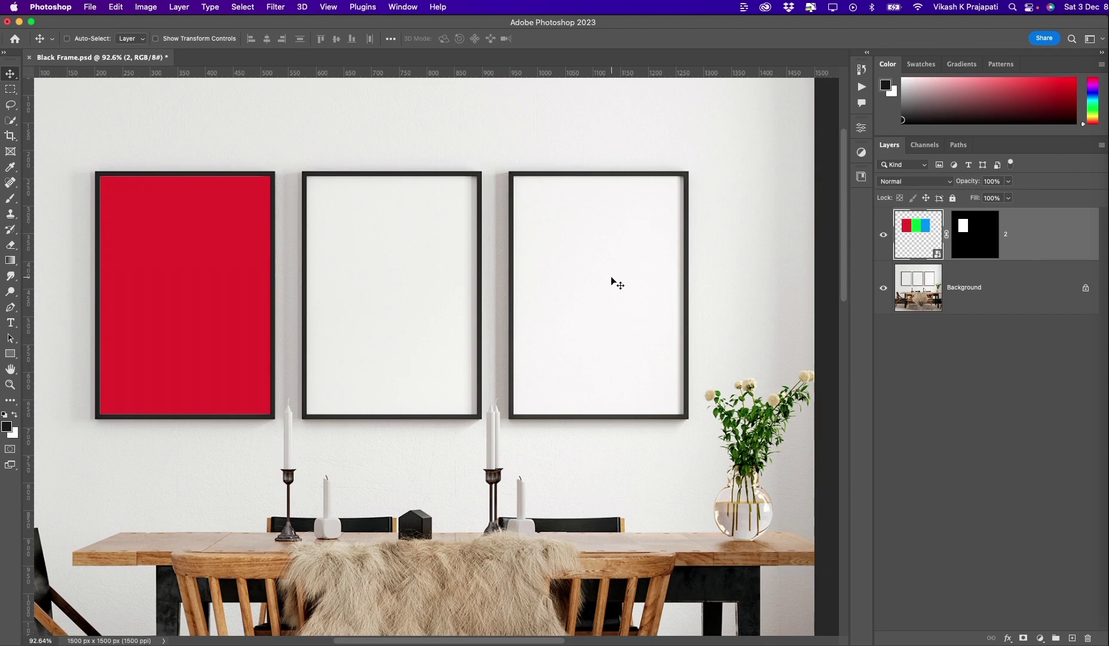
{"action": "left_click_drag", "start_coordinate": [1052, 230], "coordinate": [1073, 637]}
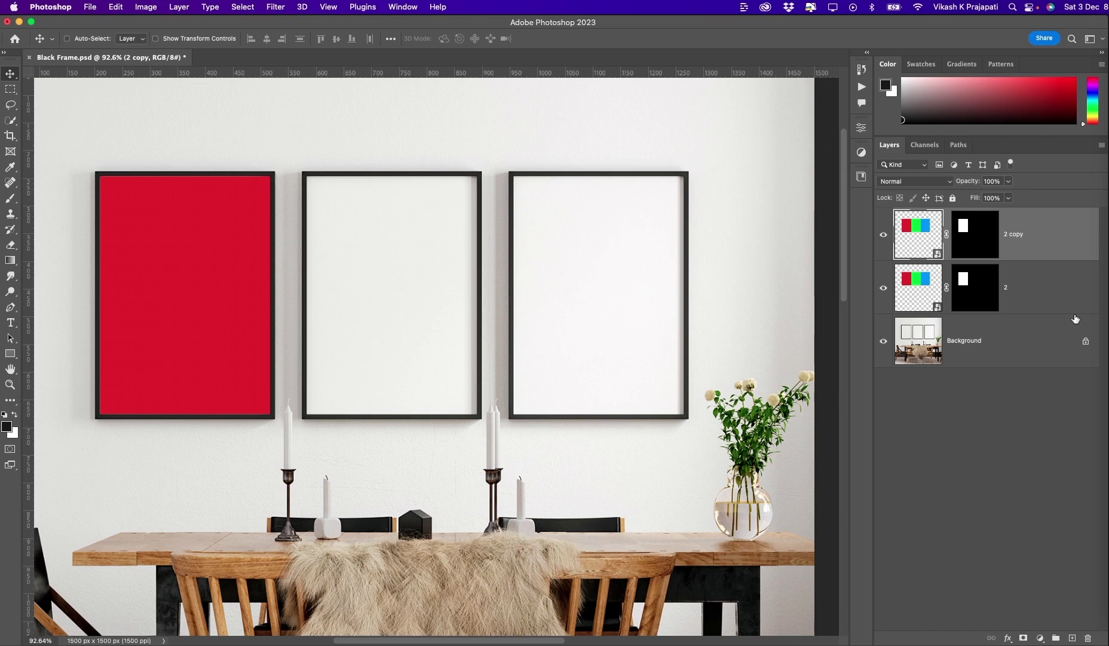
- Delete the layer mask from 2 copy and make layer 2 visible again
{"action": "left_click", "coordinate": [971, 239]}
{"action": "right_click", "coordinate": [964, 238]}
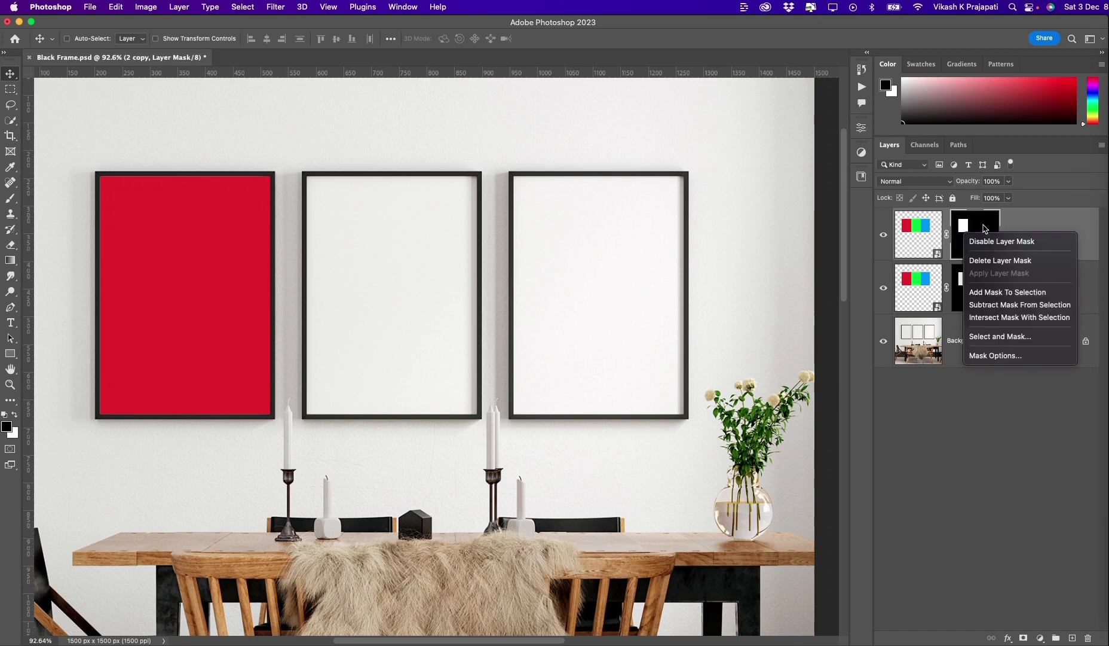
{"action": "left_click", "coordinate": [992, 260]}
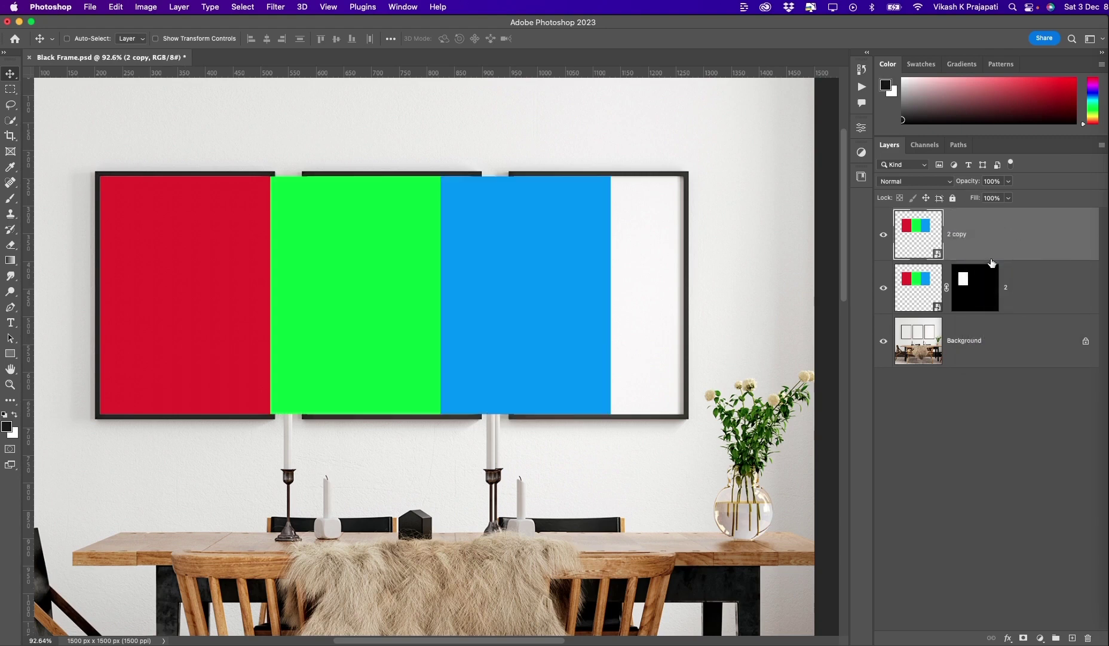
{"action": "left_click", "coordinate": [883, 287]}
- Set 2 copy to 63% opacity and move its green panel over the middle frame
{"action": "left_click_drag", "start_coordinate": [382, 302], "coordinate": [414, 311]}
{"action": "scroll", "coordinate": [401, 264], "scroll_direction": "up", "scroll_amount": 8}
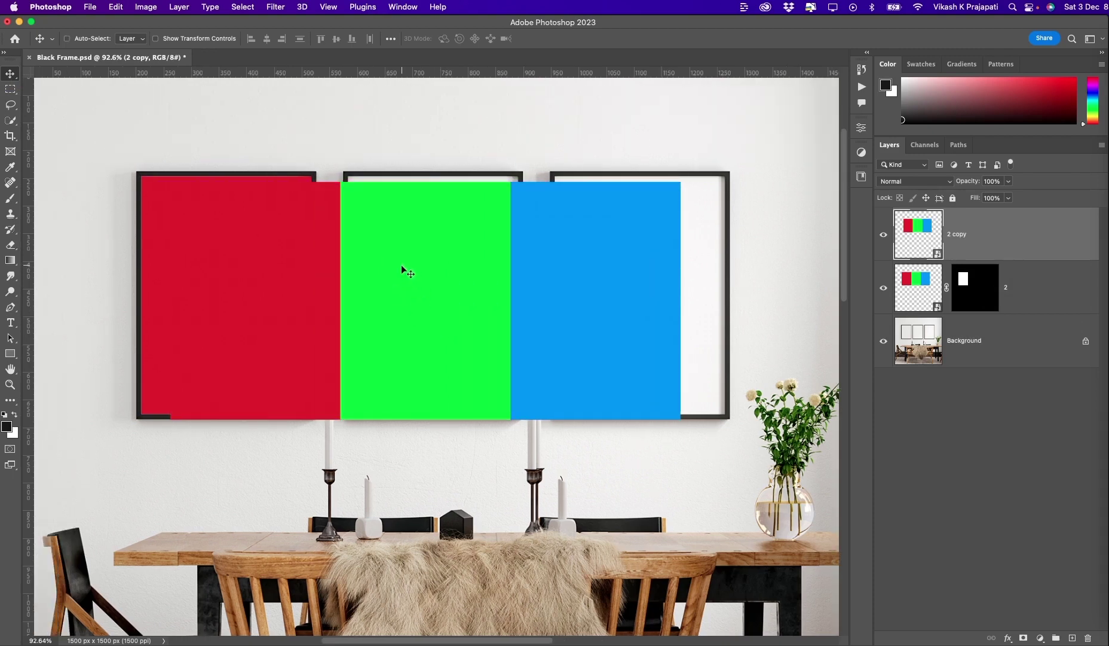
{"action": "scroll", "coordinate": [381, 238], "scroll_direction": "up", "scroll_amount": 5}
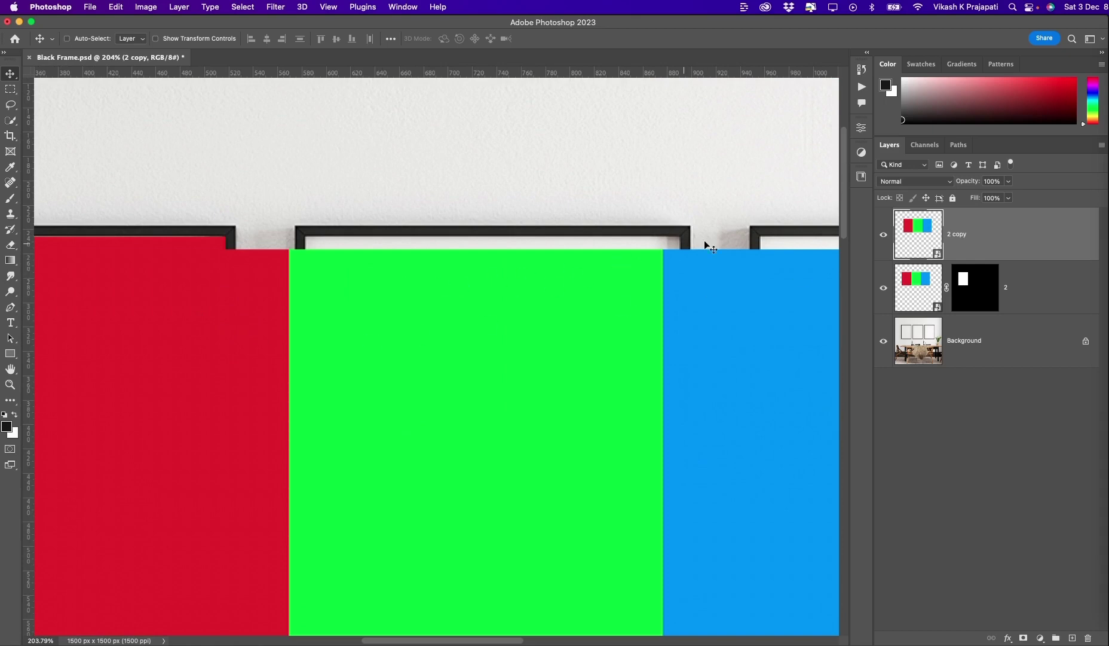
{"action": "left_click_drag", "start_coordinate": [973, 185], "coordinate": [946, 182]}
{"action": "left_click_drag", "start_coordinate": [302, 328], "coordinate": [524, 344]}
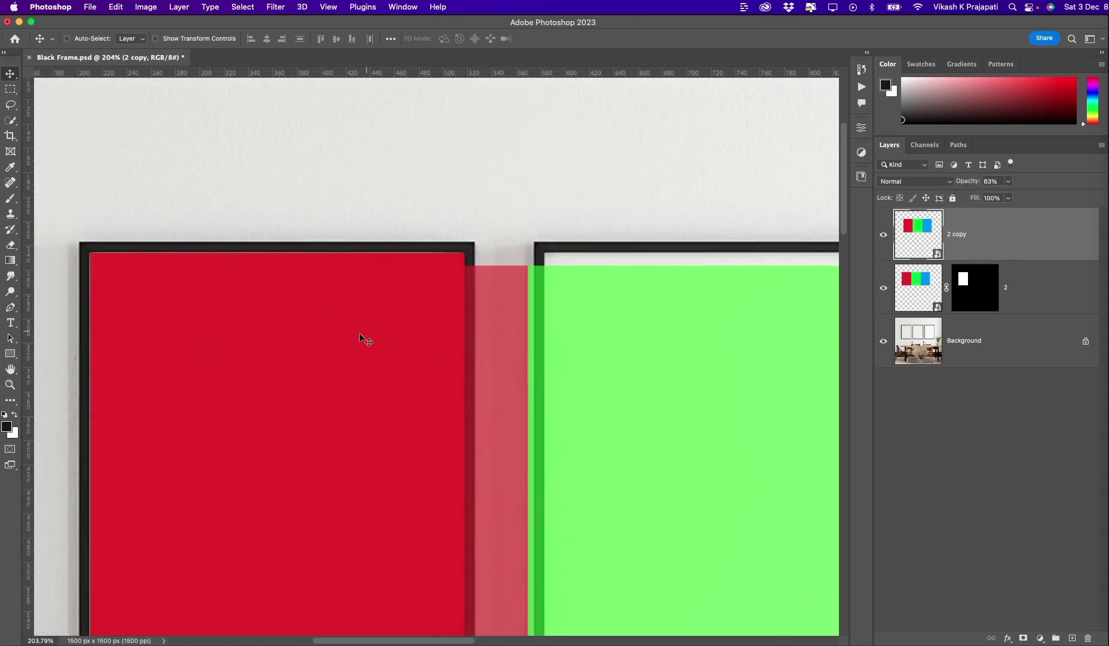
{"action": "scroll", "coordinate": [312, 337], "scroll_direction": "right", "scroll_amount": 10}
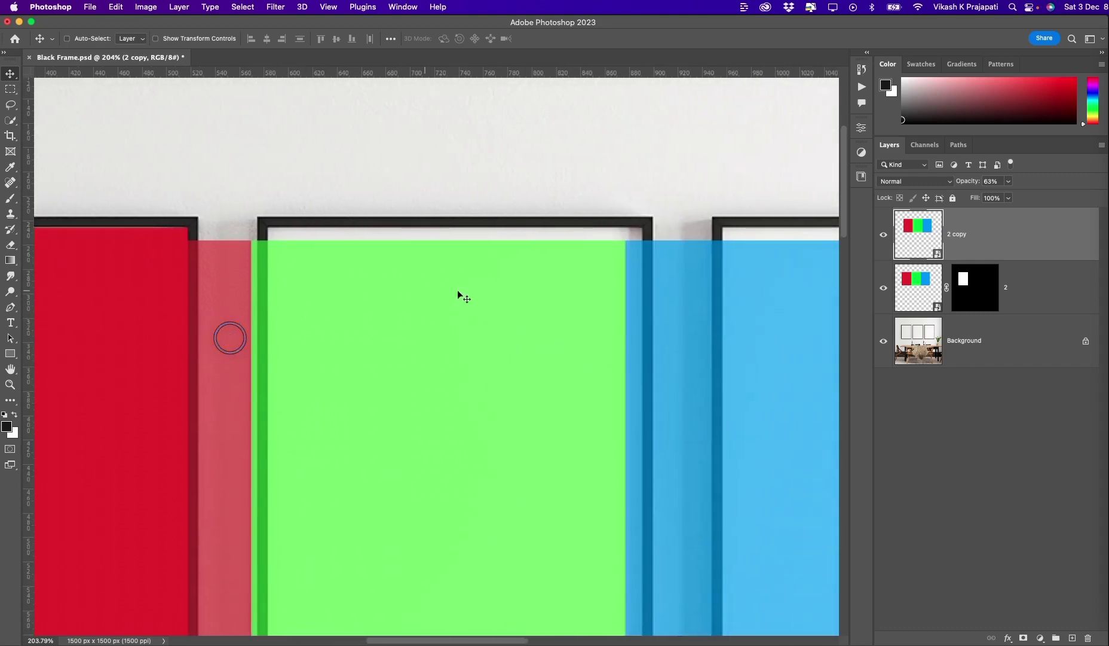
{"action": "scroll", "coordinate": [471, 283], "scroll_direction": "up", "scroll_amount": 3}
{"action": "left_click_drag", "start_coordinate": [330, 271], "coordinate": [345, 266]}
{"action": "key", "text": "shift+Up"}
{"action": "key", "text": "shift+Up"}
{"action": "key", "text": "shift+Down"}
{"action": "key", "text": "Down"}
{"action": "key", "text": "Down"}
{"action": "key", "text": "Down"}
{"action": "key", "text": "Down"}
{"action": "key", "text": "Up"}
{"action": "key", "text": "Up"}
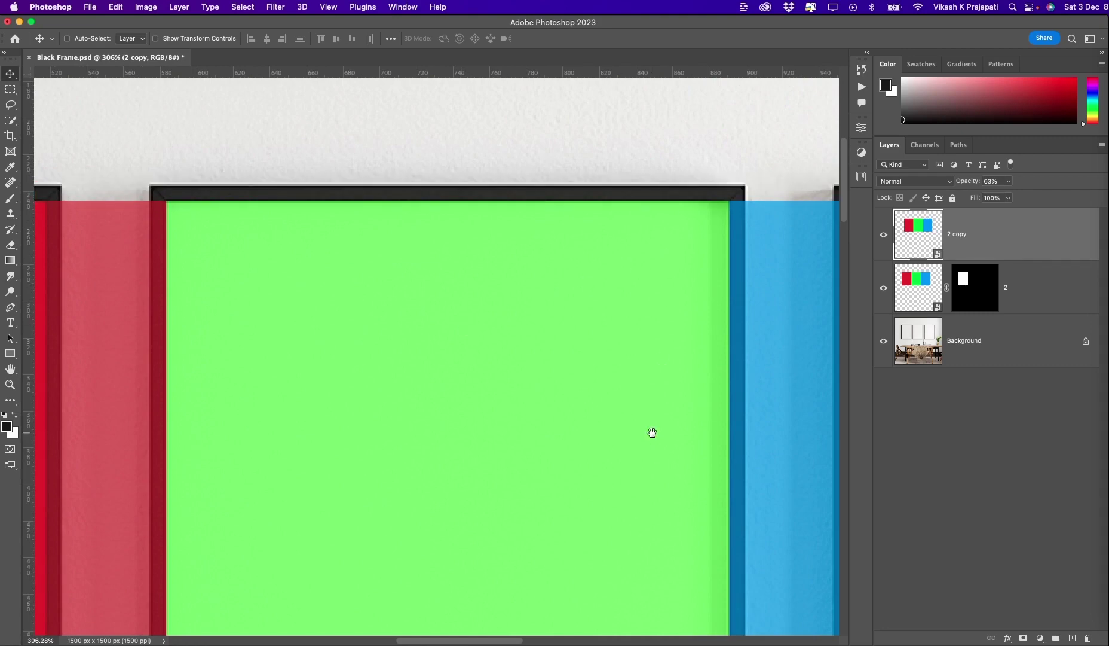
- Stretch 2 copy down to 28.67% height to meet the frame's bottom
{"action": "left_click_drag", "start_coordinate": [631, 570], "coordinate": [631, 189]}
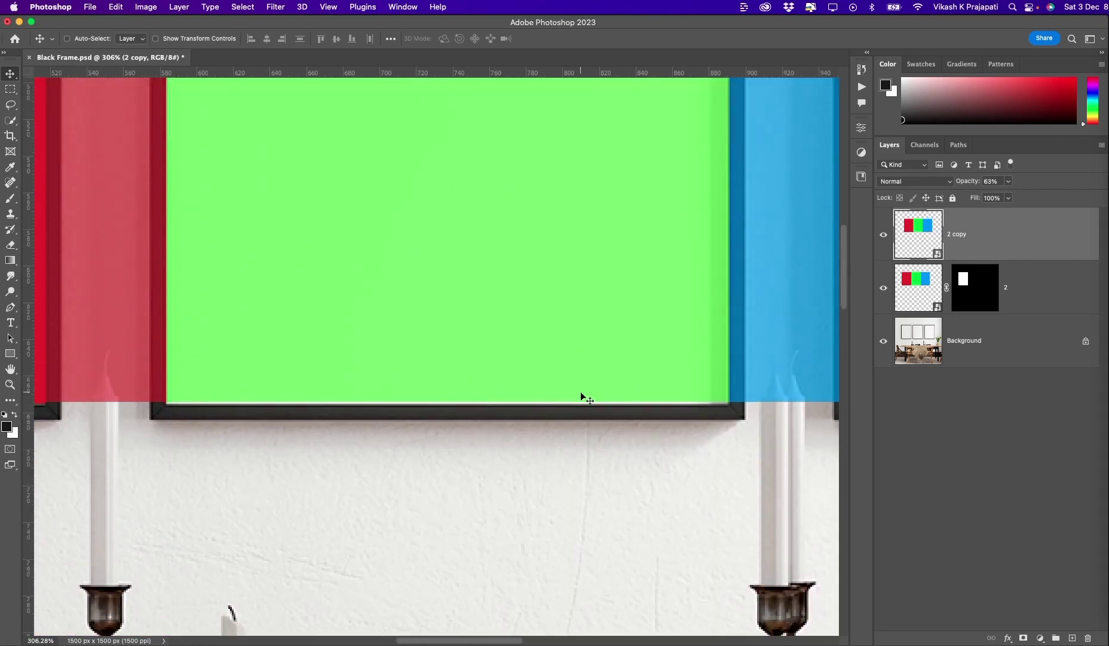
{"action": "key", "text": "super+t"}
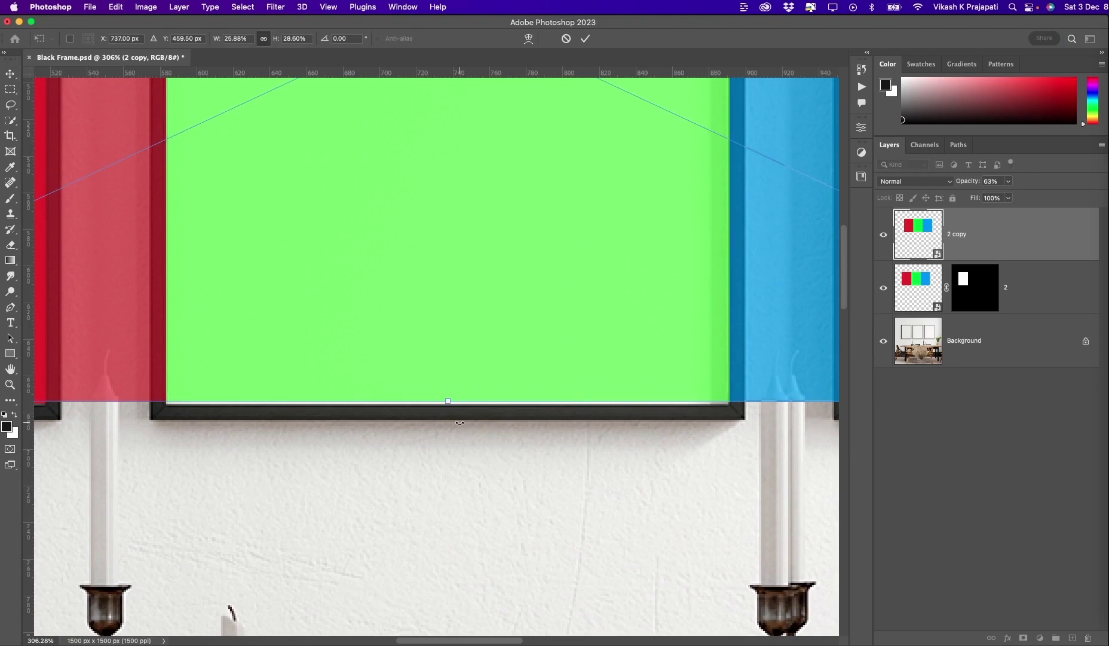
{"action": "left_click_drag", "start_coordinate": [452, 403], "coordinate": [448, 406]}
{"action": "key", "text": "Return"}
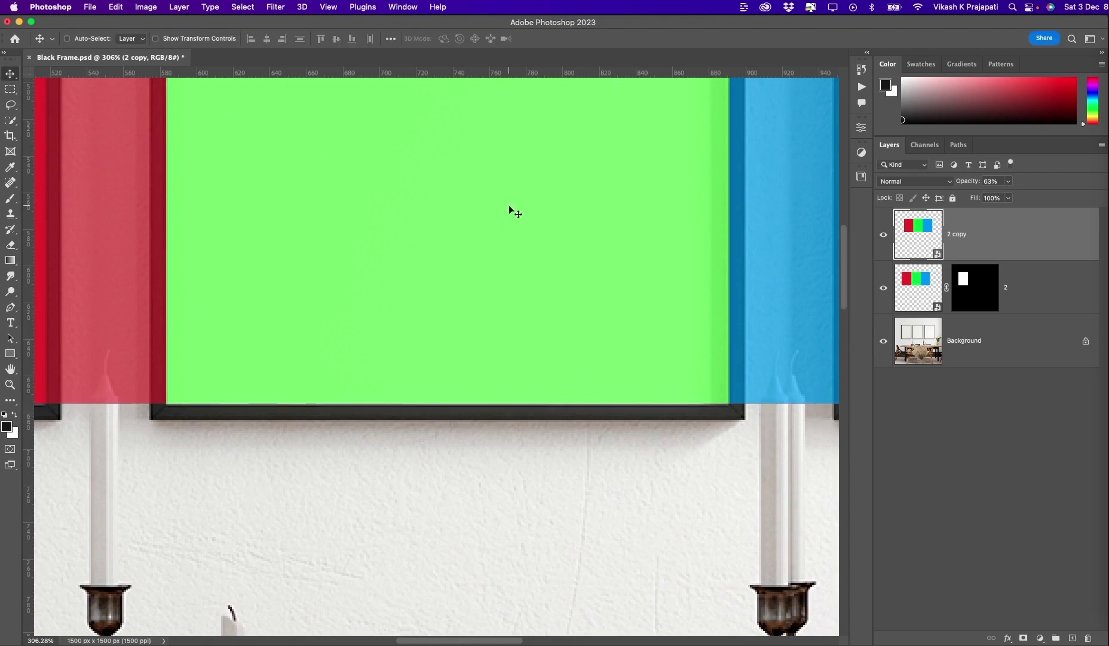
- Marquee the inside of the middle frame and add a layer mask to 2 copy
{"action": "left_click", "coordinate": [10, 89]}
{"action": "scroll", "coordinate": [344, 332], "scroll_direction": "up", "scroll_amount": 2}
{"action": "scroll", "coordinate": [344, 332], "scroll_direction": "down", "scroll_amount": 10}
{"action": "scroll", "coordinate": [344, 332], "scroll_direction": "up", "scroll_amount": 8}
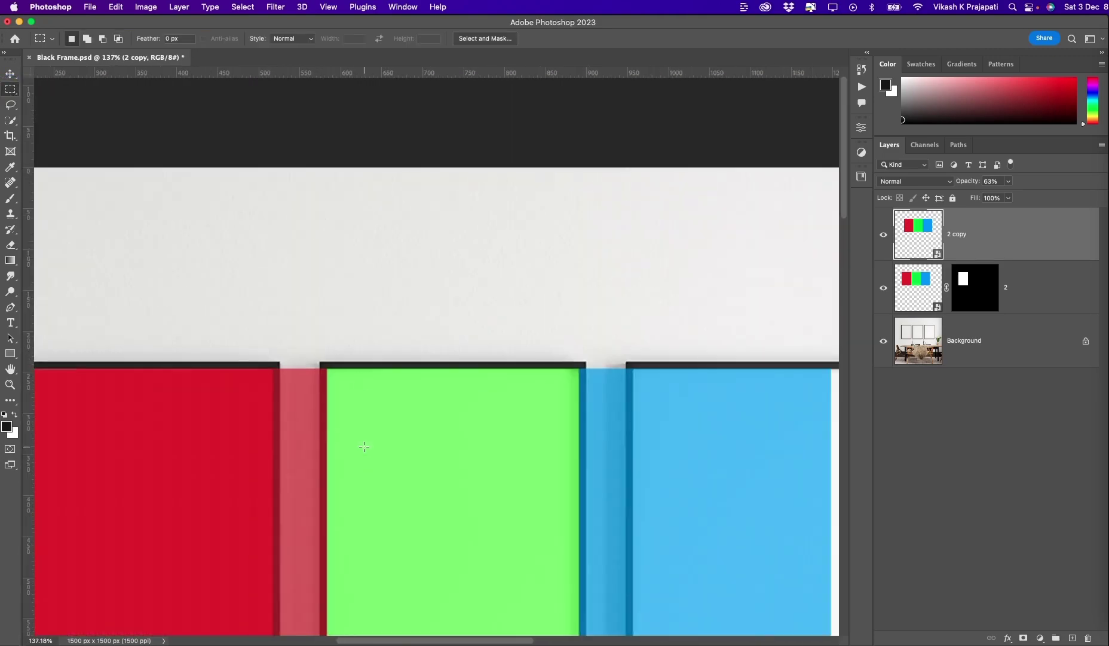
{"action": "scroll", "coordinate": [303, 292], "scroll_direction": "up", "scroll_amount": 5}
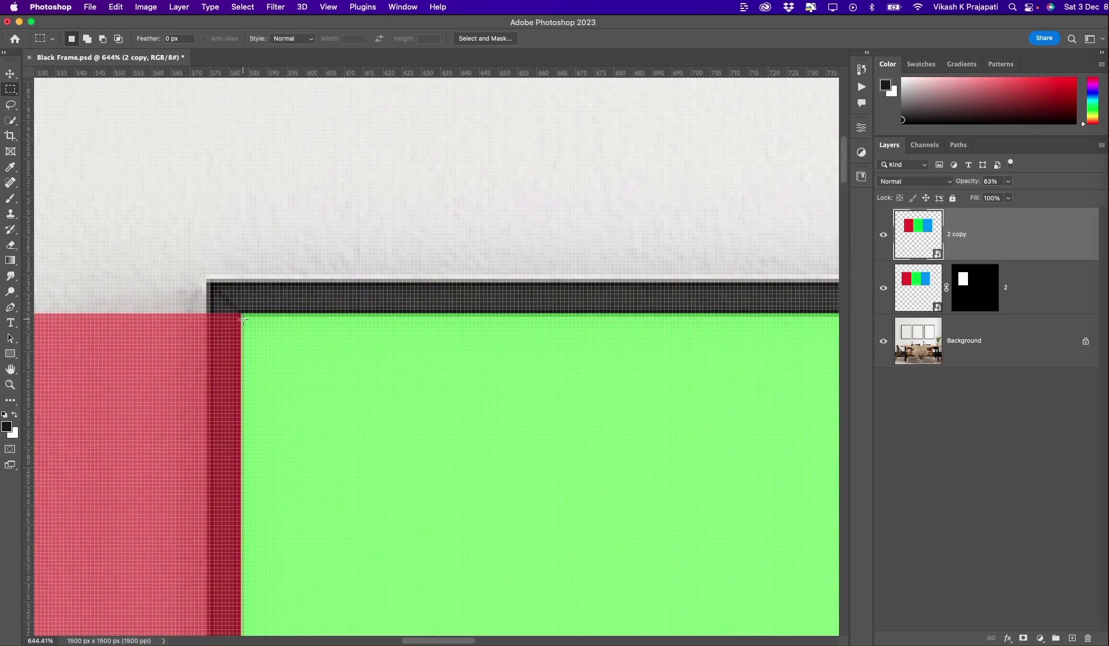
{"action": "left_click_drag", "start_coordinate": [242, 316], "coordinate": [406, 485]}
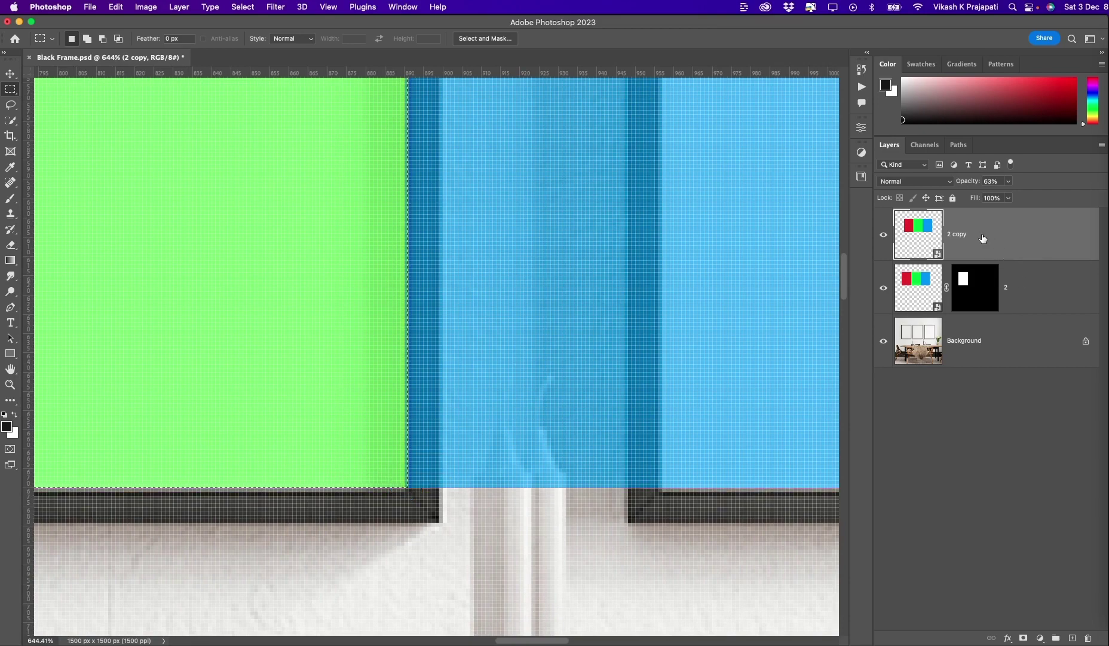
{"action": "left_click", "coordinate": [1024, 638]}
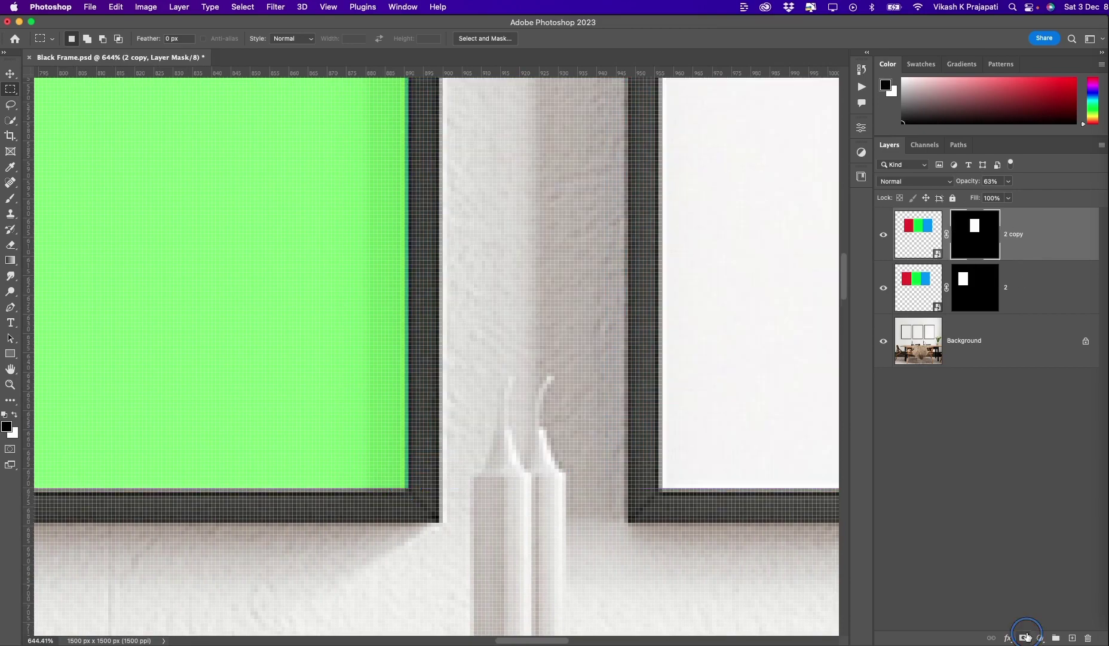
- Bring the three frames into view and set 2 copy's opacity to 100%
{"action": "scroll", "coordinate": [164, 323], "scroll_direction": "down", "scroll_amount": 10}
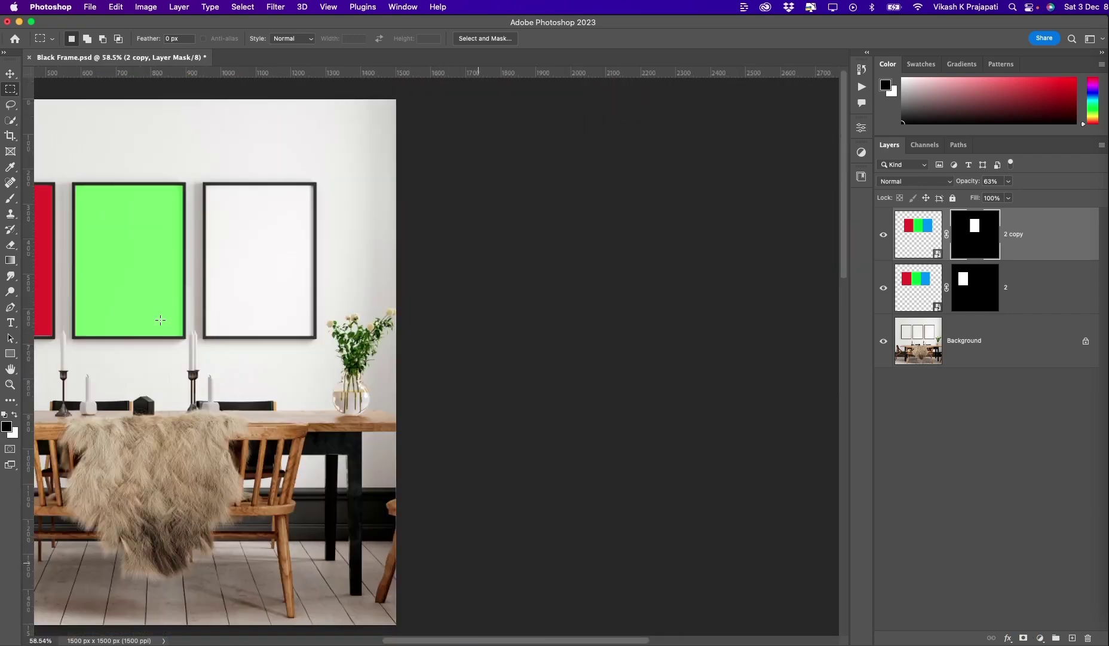
{"action": "left_click_drag", "start_coordinate": [135, 177], "coordinate": [212, 427]}
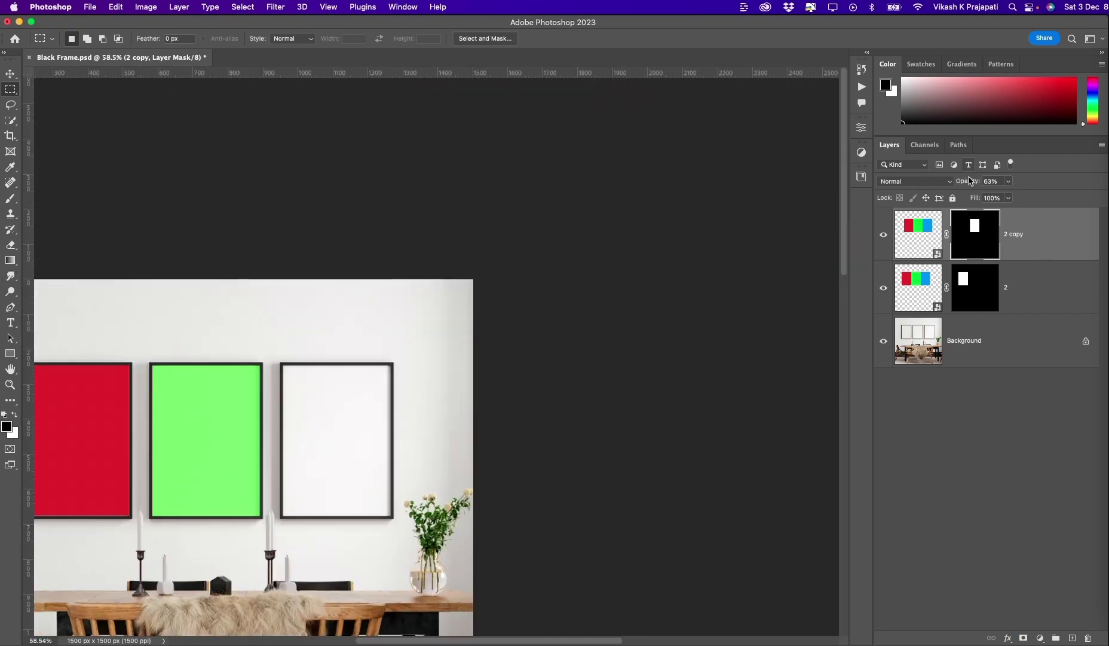
{"action": "left_click_drag", "start_coordinate": [968, 181], "coordinate": [1074, 193]}
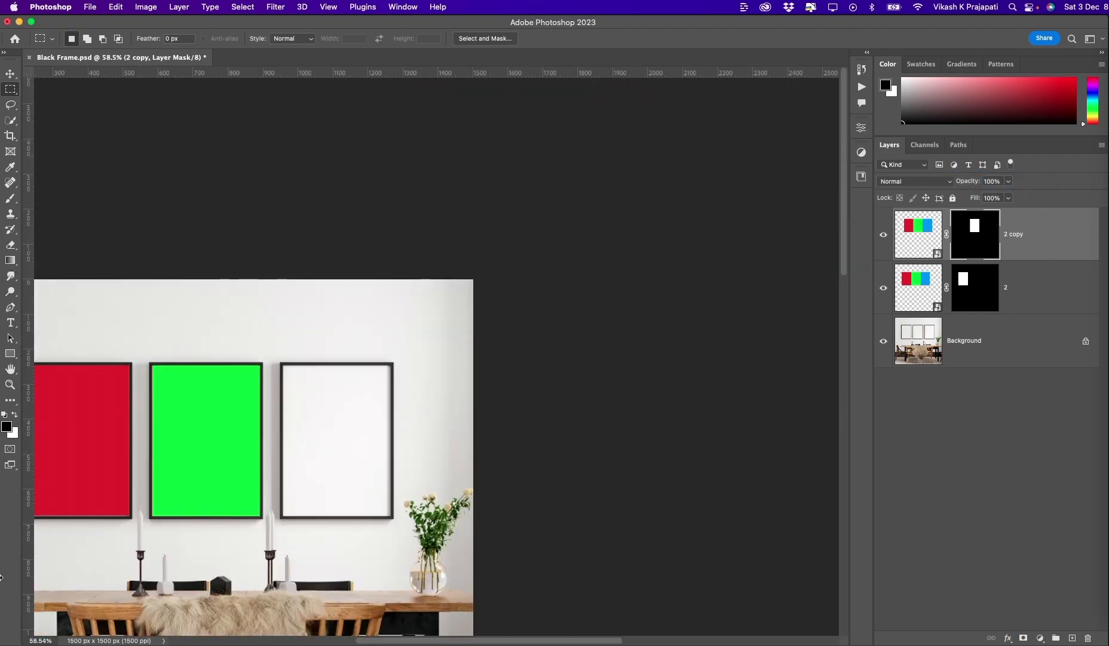
- Duplicate 2 copy as '2 copy 2' and delete the duplicate's layer mask
{"action": "scroll", "coordinate": [416, 445], "scroll_direction": "left", "scroll_amount": 6}
{"action": "scroll", "coordinate": [553, 410], "scroll_direction": "right", "scroll_amount": 3}
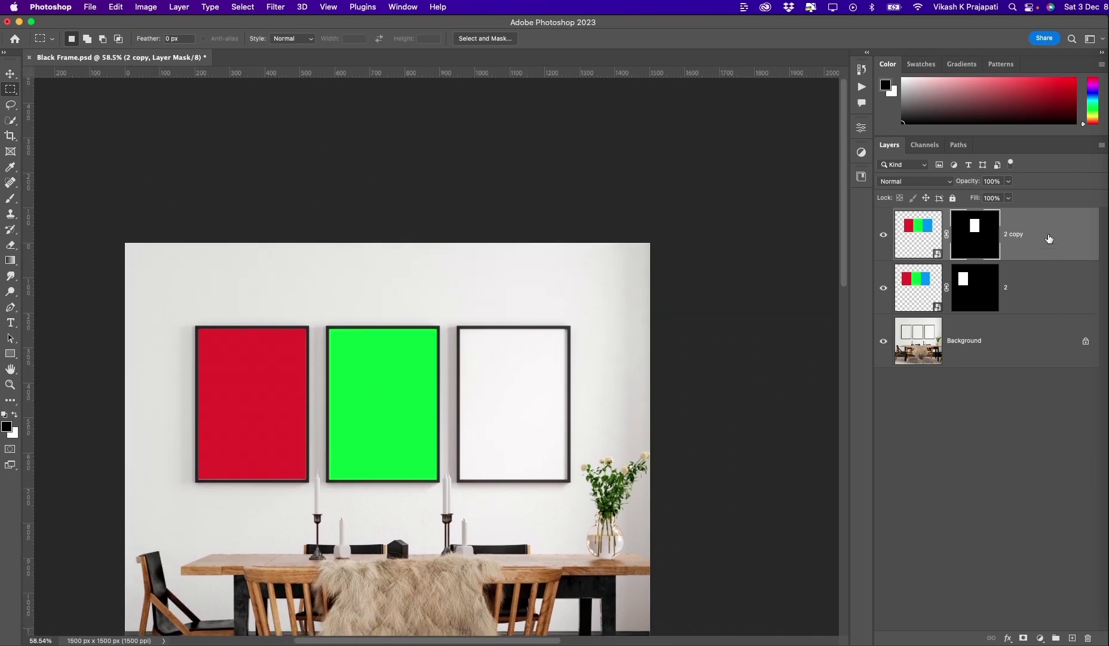
{"action": "left_click_drag", "start_coordinate": [1050, 239], "coordinate": [1072, 638]}
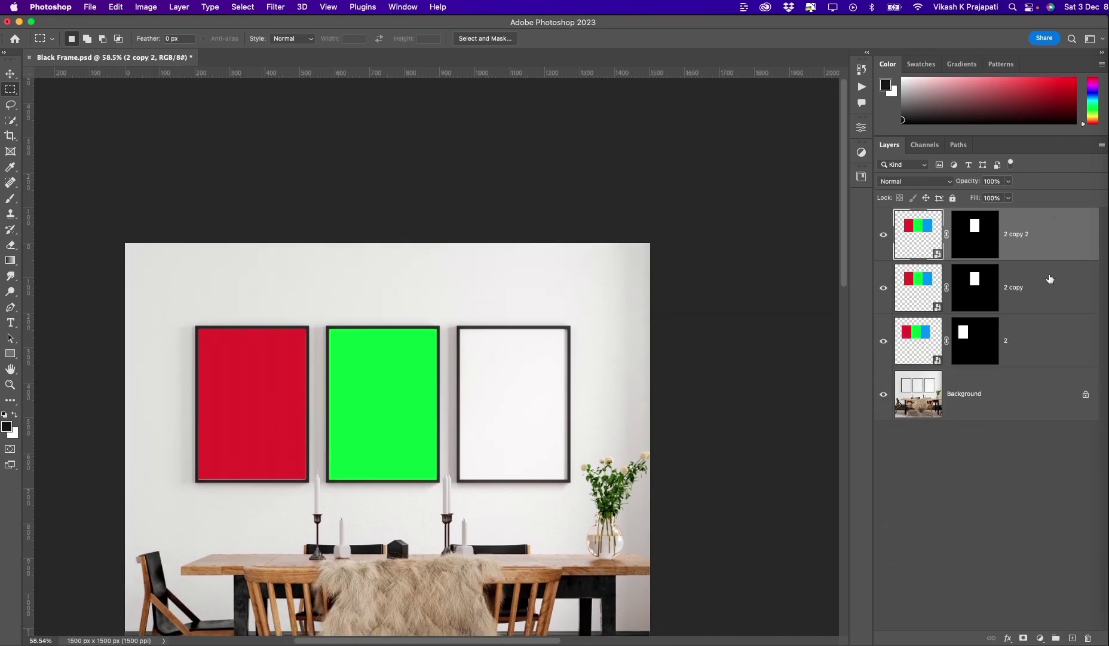
{"action": "left_click", "coordinate": [968, 234]}
{"action": "right_click", "coordinate": [973, 228]}
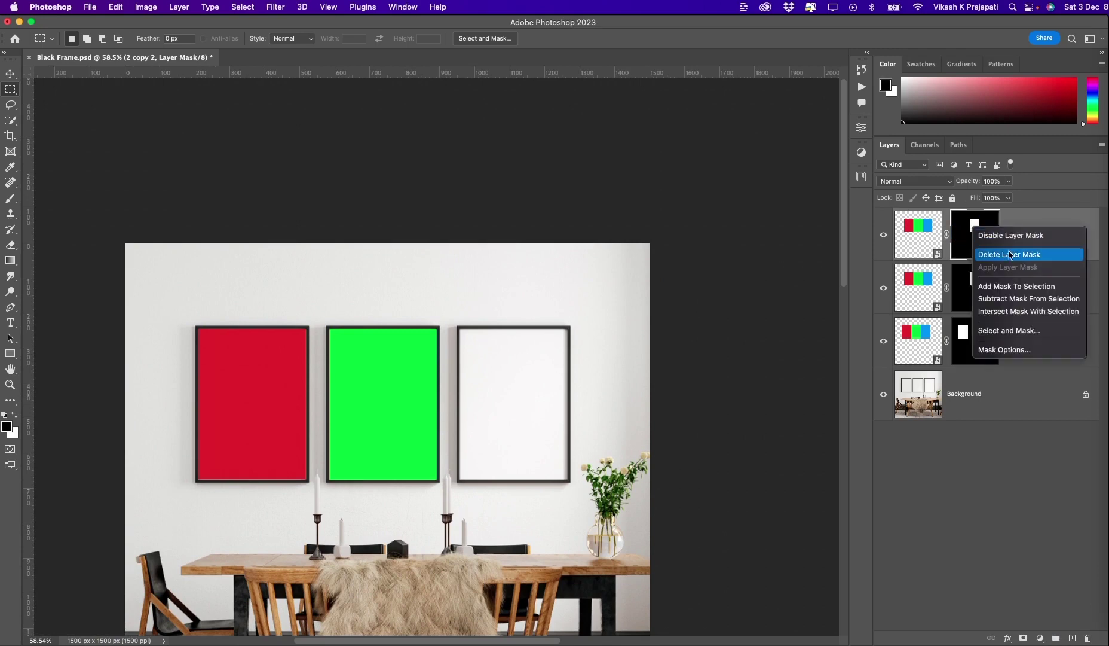
{"action": "left_click", "coordinate": [1010, 256]}
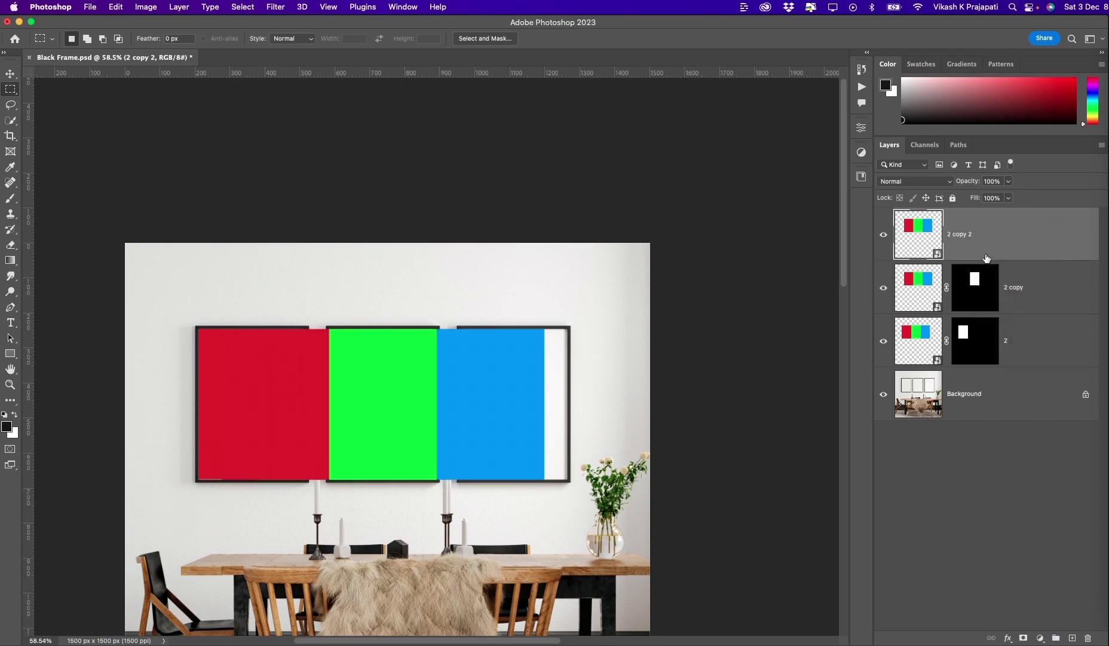
- Lower 2 copy 2 to 57% opacity and move it right over the right frame
{"action": "key", "text": "v"}
{"action": "left_click_drag", "start_coordinate": [421, 366], "coordinate": [456, 366]}
{"action": "left_click_drag", "start_coordinate": [970, 185], "coordinate": [944, 183]}
{"action": "scroll", "coordinate": [587, 321], "scroll_direction": "up", "scroll_amount": 5}
{"action": "scroll", "coordinate": [355, 473], "scroll_direction": "down", "scroll_amount": 5}
{"action": "scroll", "coordinate": [354, 473], "scroll_direction": "left", "scroll_amount": 10}
{"action": "left_click_drag", "start_coordinate": [614, 371], "coordinate": [606, 31]}
{"action": "key", "text": "Right"}
- Free-transform 2 copy 2 to 25.88% × 28.67% so its blue panel fills the right frame
{"action": "key", "text": "super+t"}
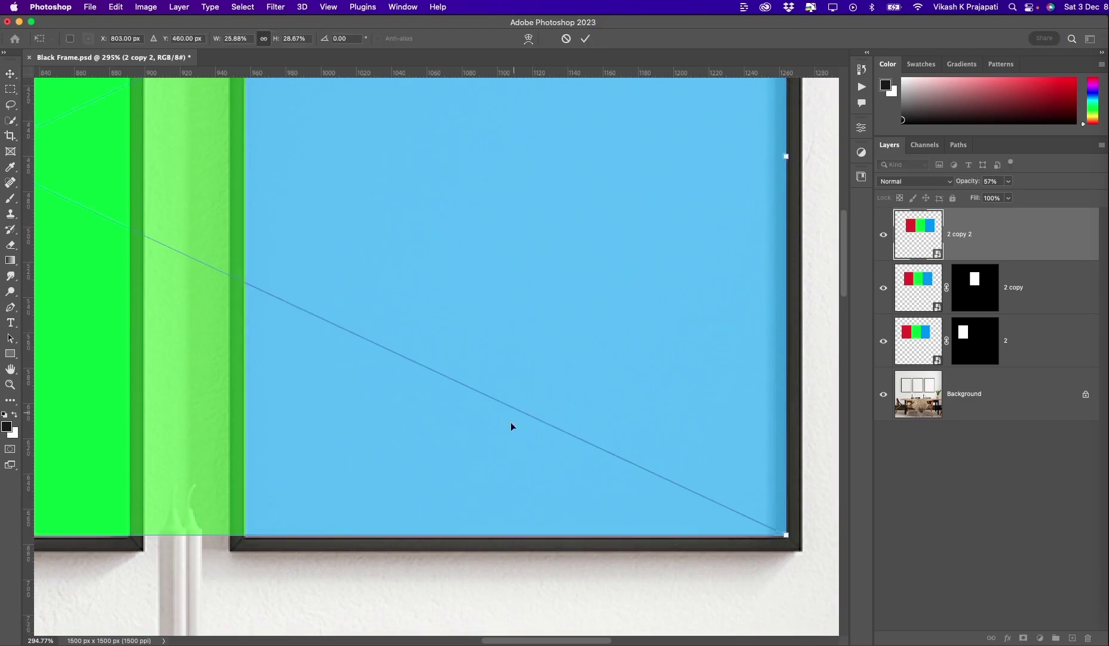
{"action": "scroll", "coordinate": [192, 534], "scroll_direction": "left", "scroll_amount": 10}
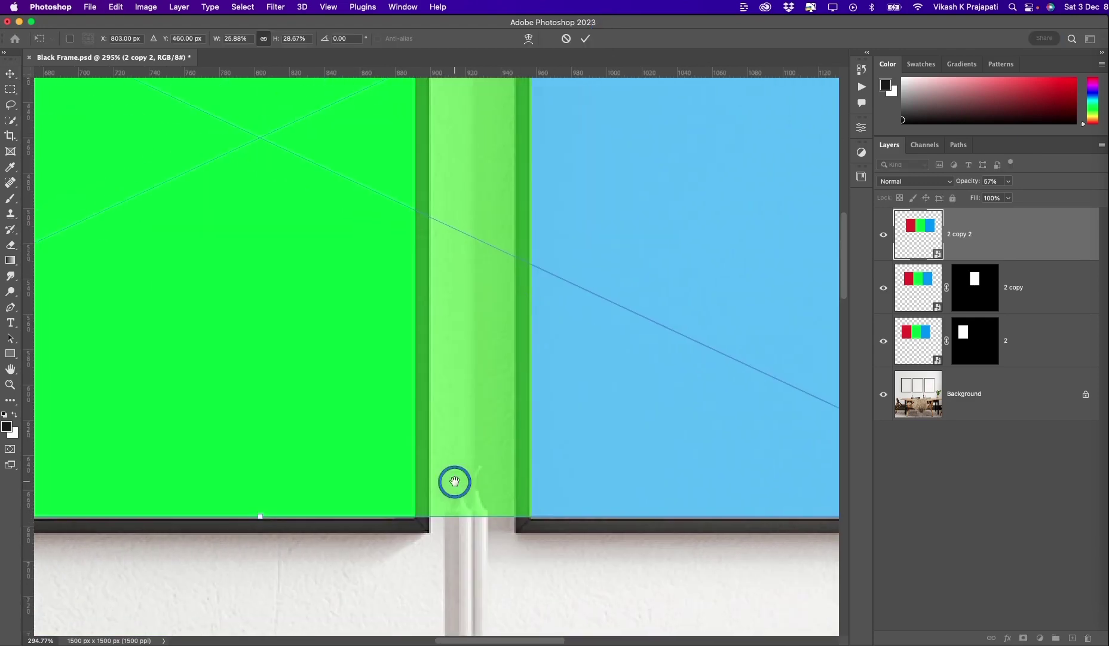
{"action": "mouse_move", "coordinate": [261, 515]}
{"action": "left_mouse_down"}
{"action": "mouse_move", "coordinate": [255, 521]}
{"action": "mouse_move", "coordinate": [263, 516]}
{"action": "left_mouse_up"}
{"action": "key", "text": "Return"}
{"action": "left_click_drag", "start_coordinate": [469, 433], "coordinate": [3, 399]}
{"action": "scroll", "coordinate": [270, 369], "scroll_direction": "right", "scroll_amount": 3}
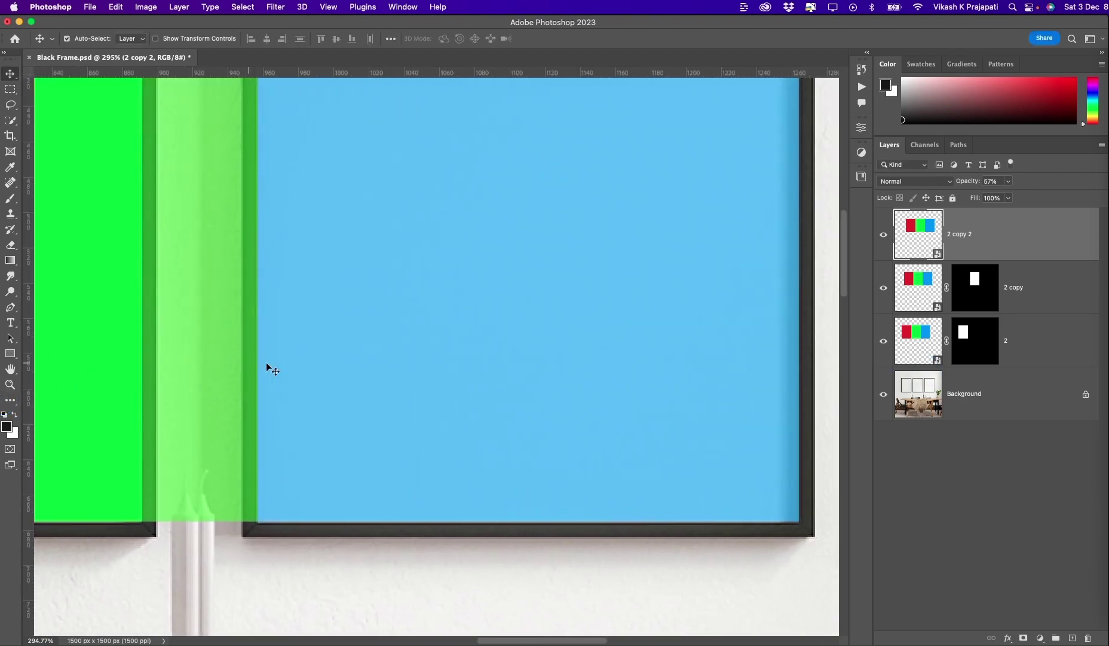
- Draw a rectangular marquee inside the right frame
{"action": "key", "text": "m"}
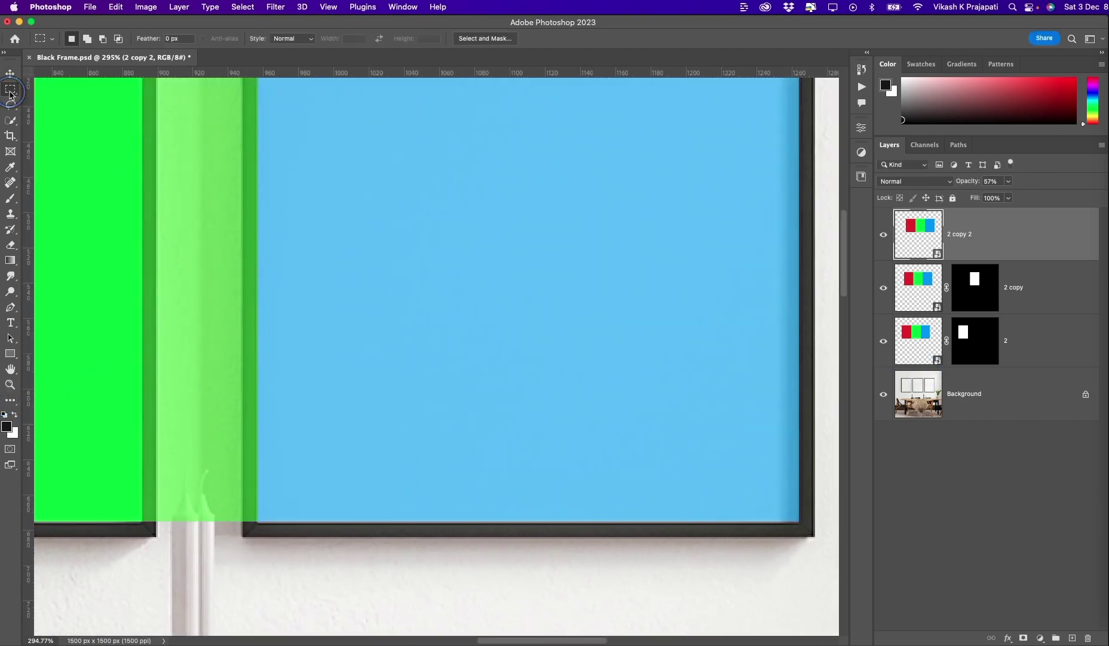
{"action": "scroll", "coordinate": [573, 330], "scroll_direction": "up", "scroll_amount": 2}
{"action": "scroll", "coordinate": [573, 330], "scroll_direction": "down", "scroll_amount": 5}
{"action": "scroll", "coordinate": [528, 274], "scroll_direction": "up", "scroll_amount": 8}
{"action": "left_click_drag", "start_coordinate": [616, 170], "coordinate": [369, 498]}
{"action": "left_click_drag", "start_coordinate": [386, 372], "coordinate": [649, 471]}
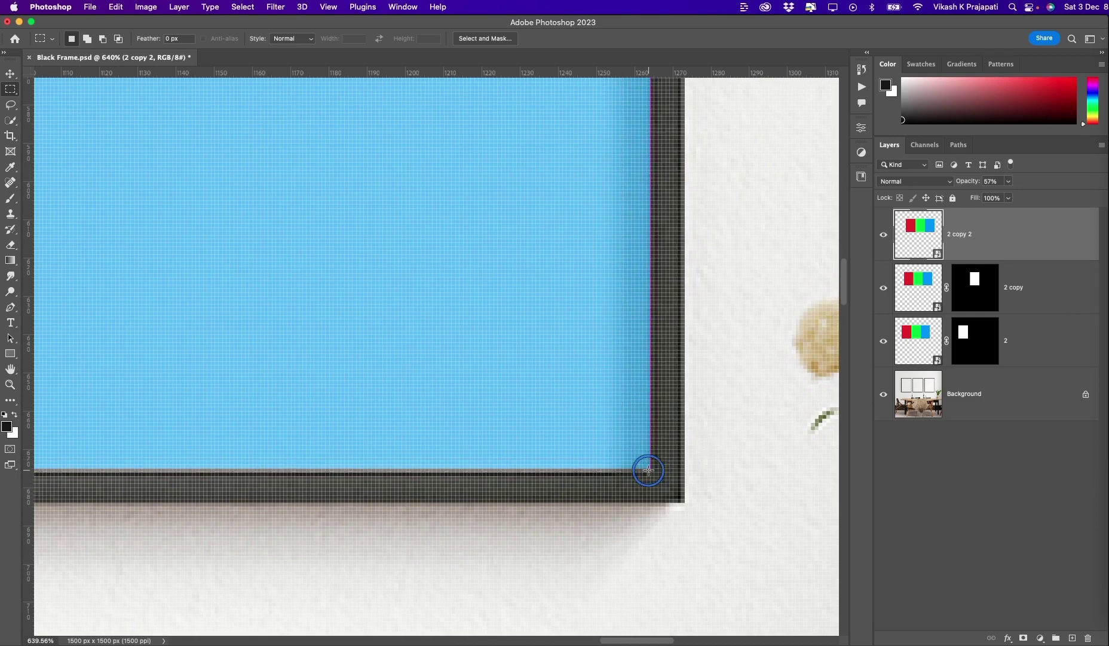
- Add a layer mask to 2 copy 2 and raise its opacity to 100%
{"action": "left_click", "coordinate": [1023, 638]}
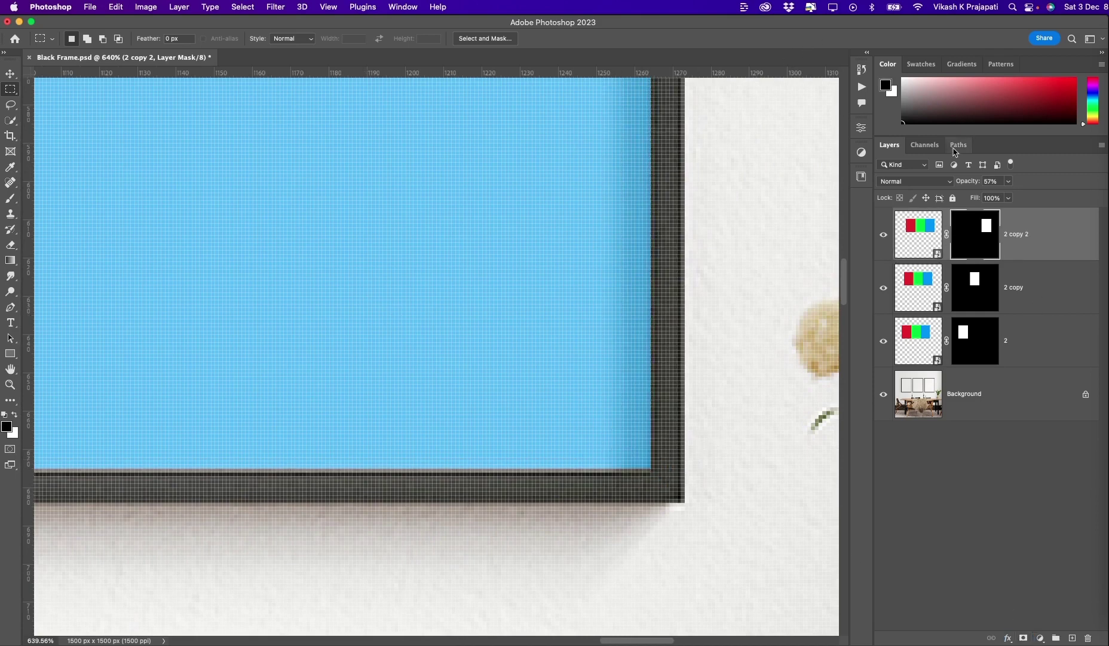
{"action": "left_click_drag", "start_coordinate": [968, 185], "coordinate": [1027, 172]}
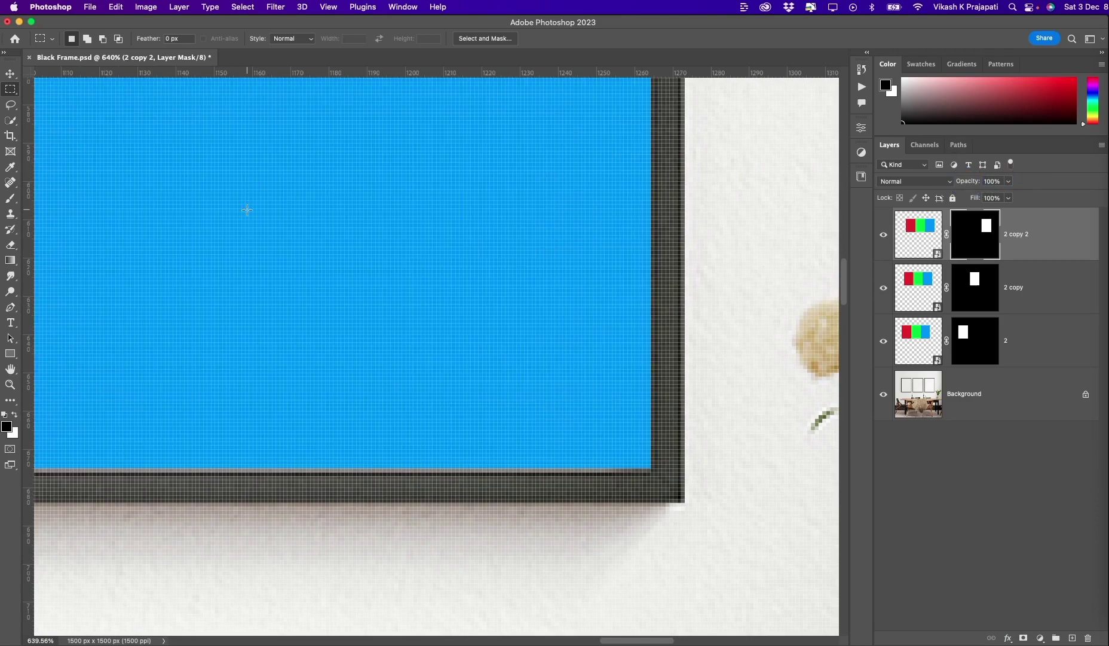
{"action": "scroll", "coordinate": [242, 210], "scroll_direction": "down", "scroll_amount": 10}
{"action": "left_click_drag", "start_coordinate": [247, 209], "coordinate": [524, 337]}
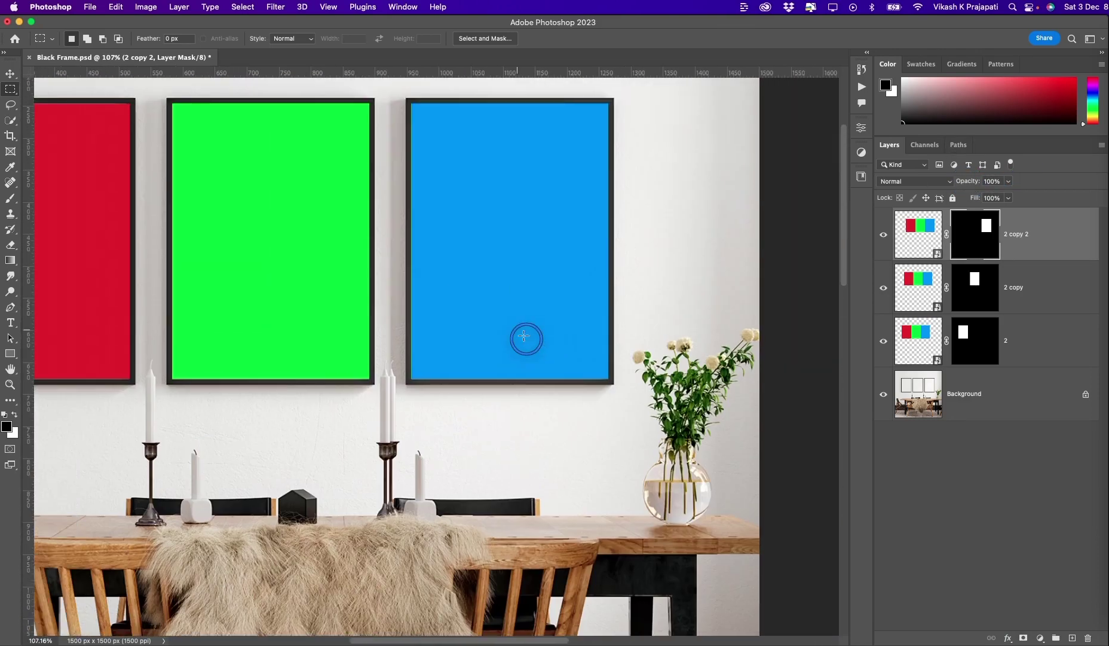
{"action": "scroll", "coordinate": [302, 221], "scroll_direction": "down", "scroll_amount": 2}
{"action": "scroll", "coordinate": [301, 220], "scroll_direction": "down", "scroll_amount": 3}
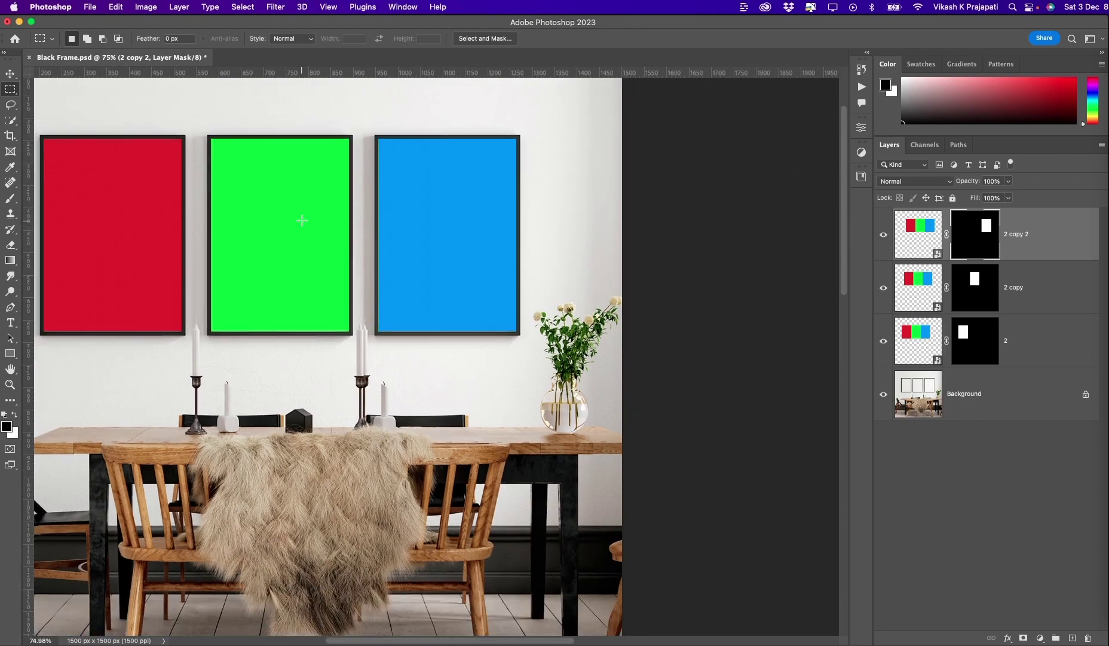
{"action": "left_click_drag", "start_coordinate": [258, 252], "coordinate": [386, 292]}
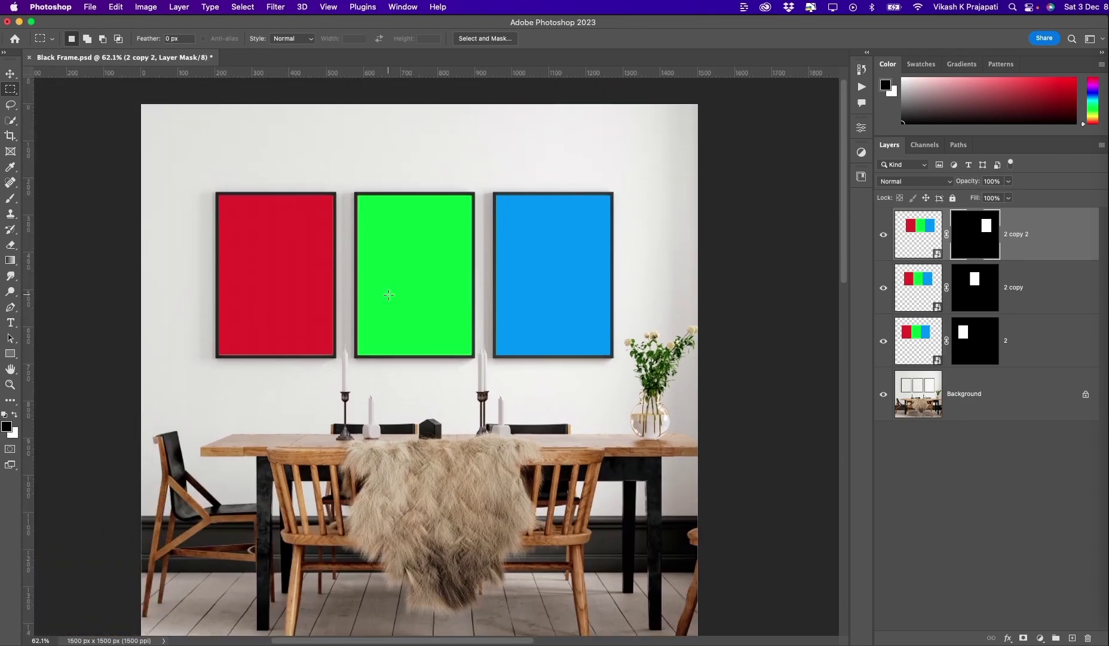
{"action": "key", "text": "v"}
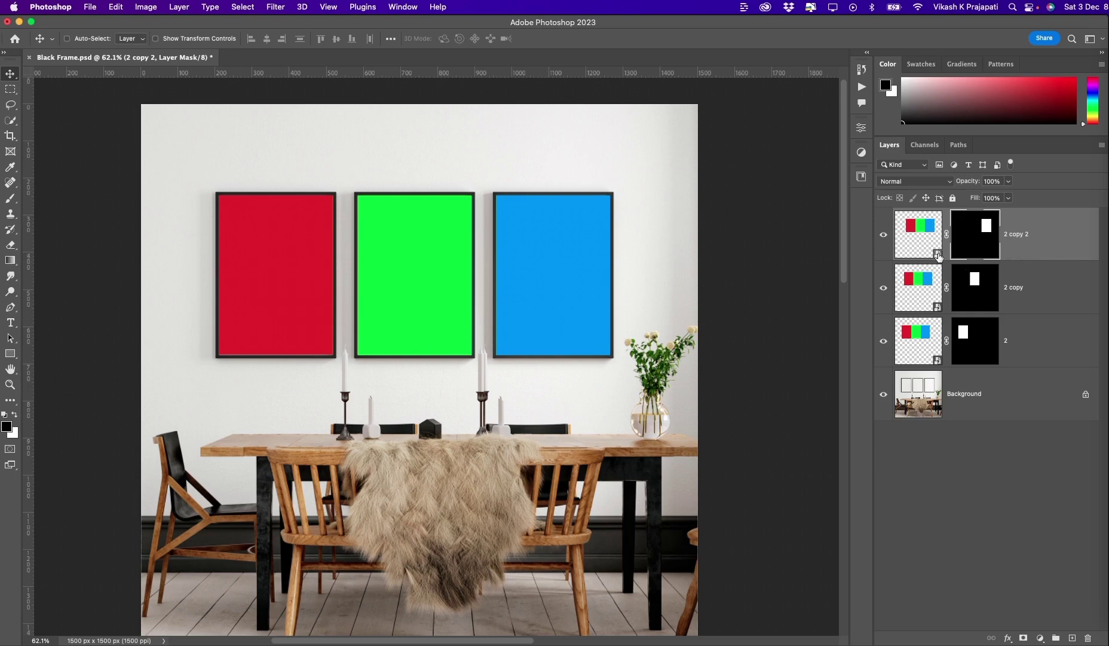
{"action": "left_click", "coordinate": [884, 235]}
{"action": "left_click", "coordinate": [884, 234]}
{"action": "left_click", "coordinate": [884, 288]}
{"action": "left_click", "coordinate": [884, 288]}
{"action": "left_click", "coordinate": [909, 357]}
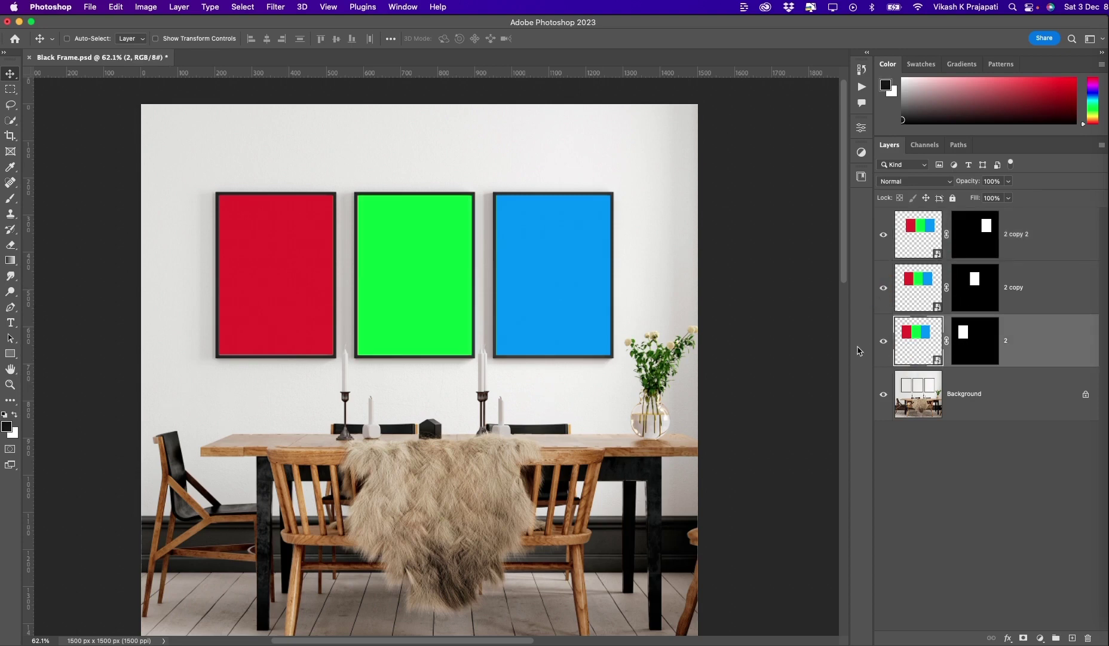
{"action": "left_click", "coordinate": [885, 341]}
{"action": "left_click", "coordinate": [884, 341]}
{"action": "left_click", "coordinate": [920, 233]}
- In the 2.jpg contents, add a Hue/Saturation adjustment shifting hue by −180
{"action": "double_click", "coordinate": [936, 254]}
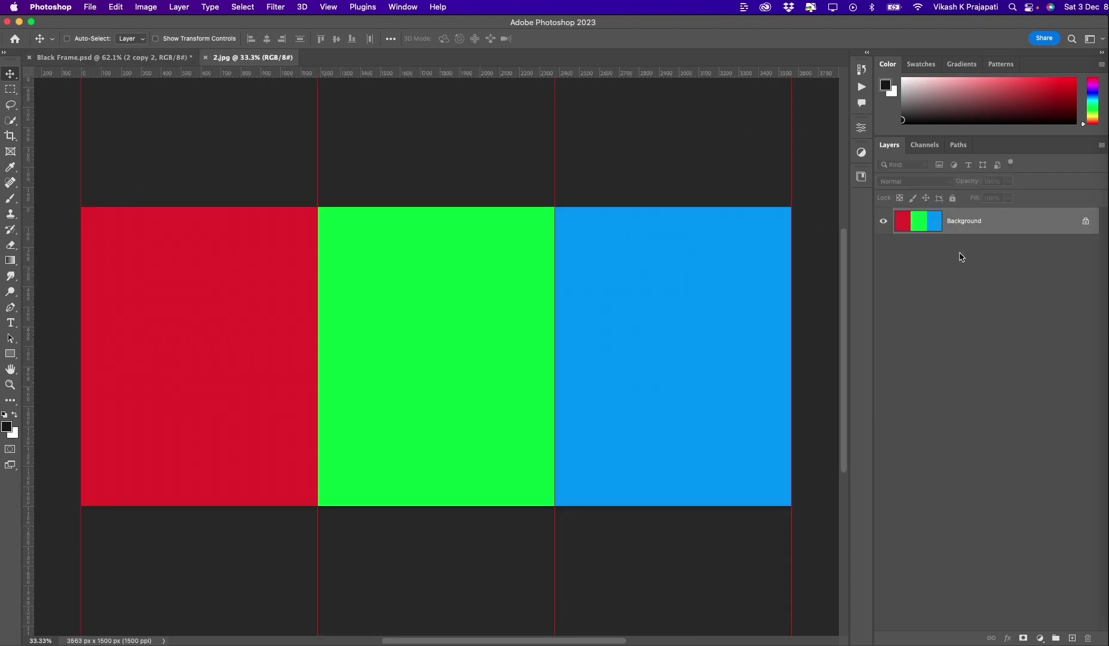
{"action": "left_click", "coordinate": [1041, 637]}
{"action": "left_click", "coordinate": [1061, 480]}
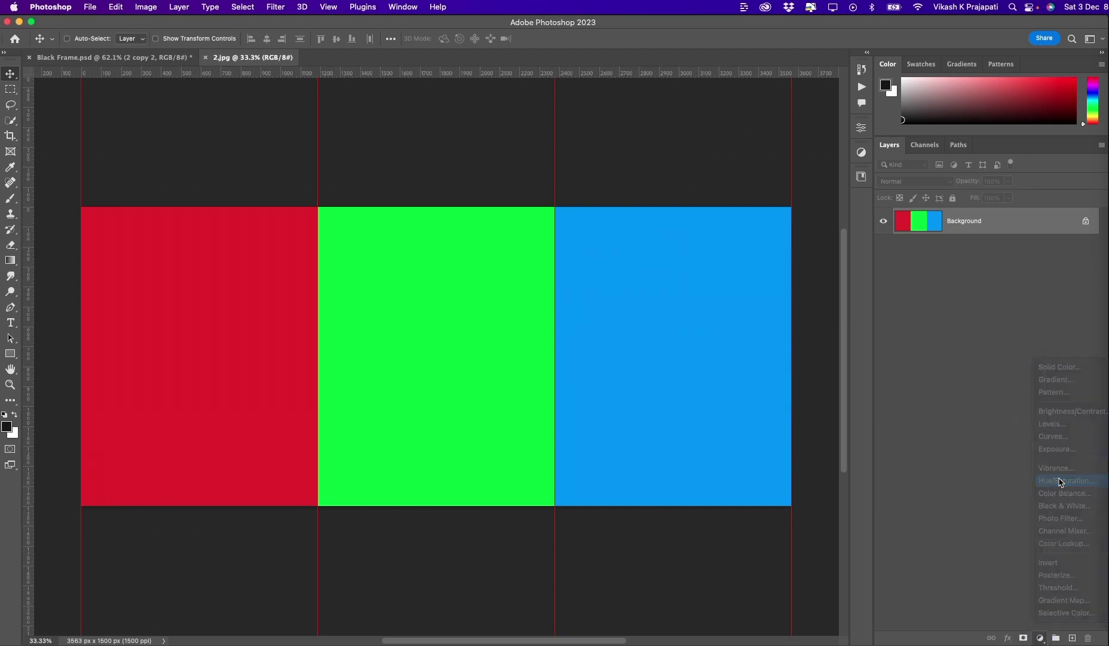
{"action": "left_click", "coordinate": [153, 57]}
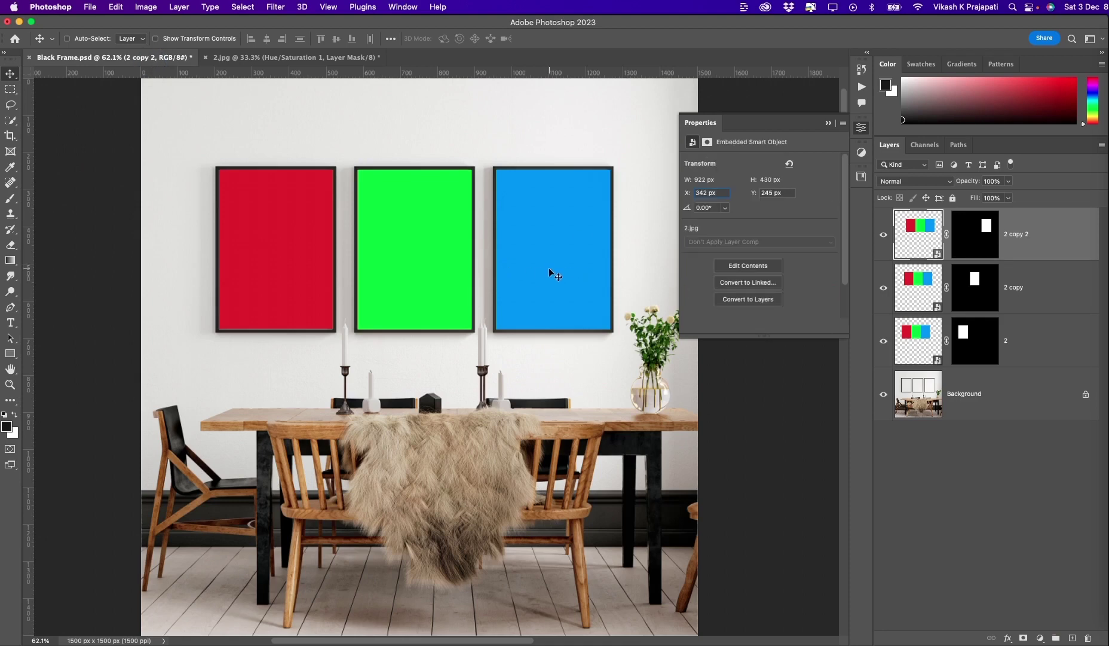
{"action": "left_click", "coordinate": [884, 234]}
{"action": "left_click", "coordinate": [884, 234]}
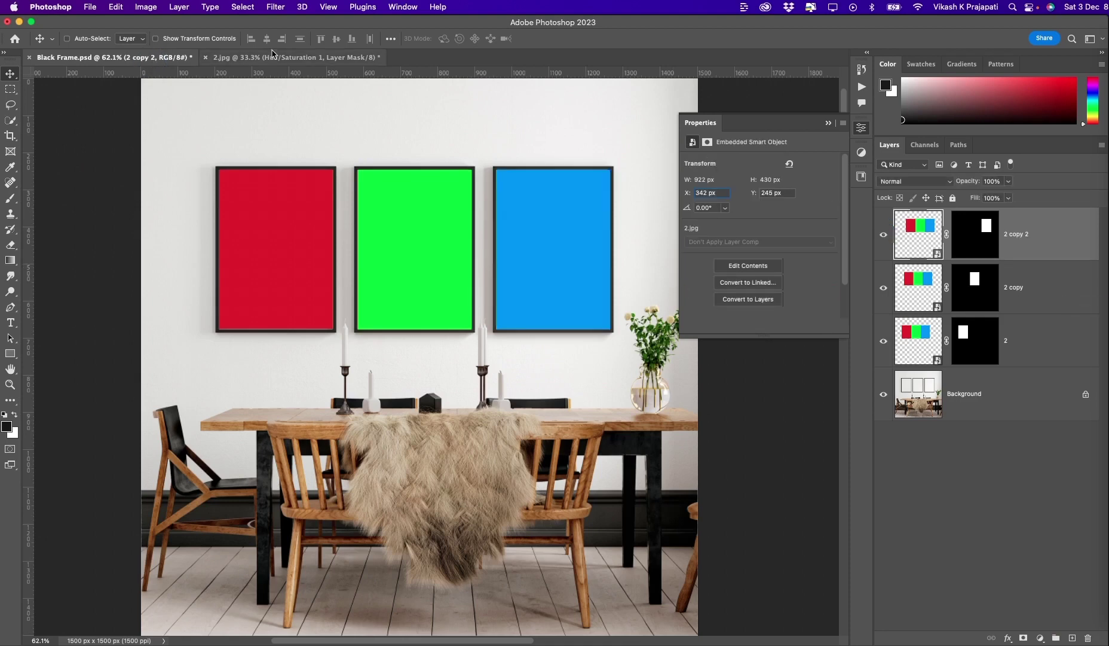
{"action": "left_click", "coordinate": [273, 57]}
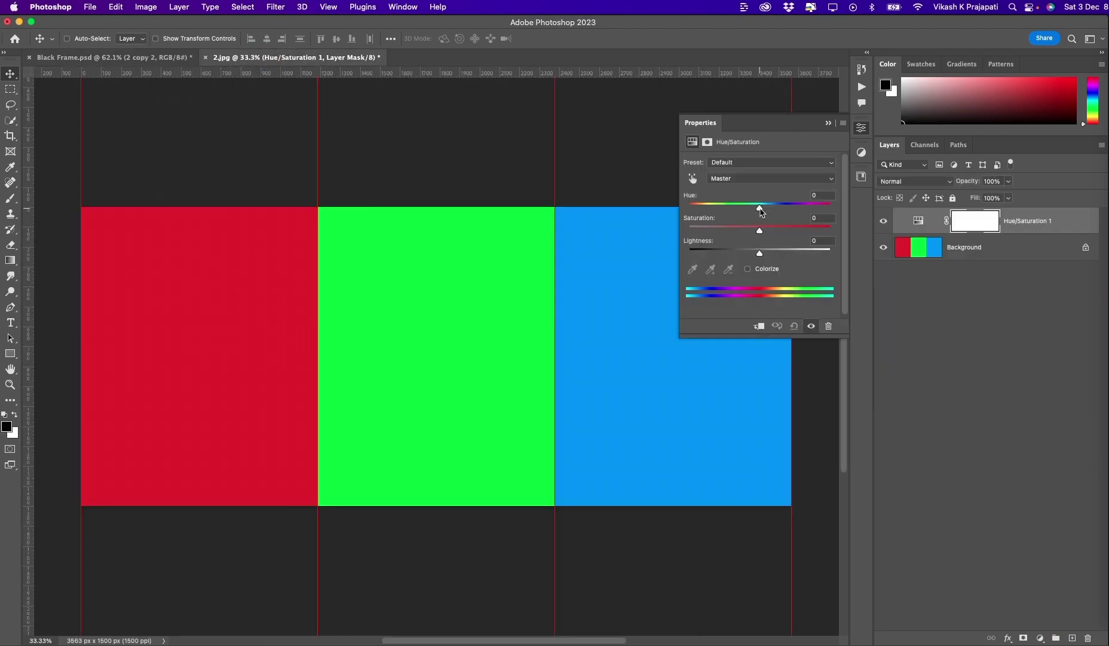
{"action": "left_click_drag", "start_coordinate": [761, 210], "coordinate": [683, 208]}
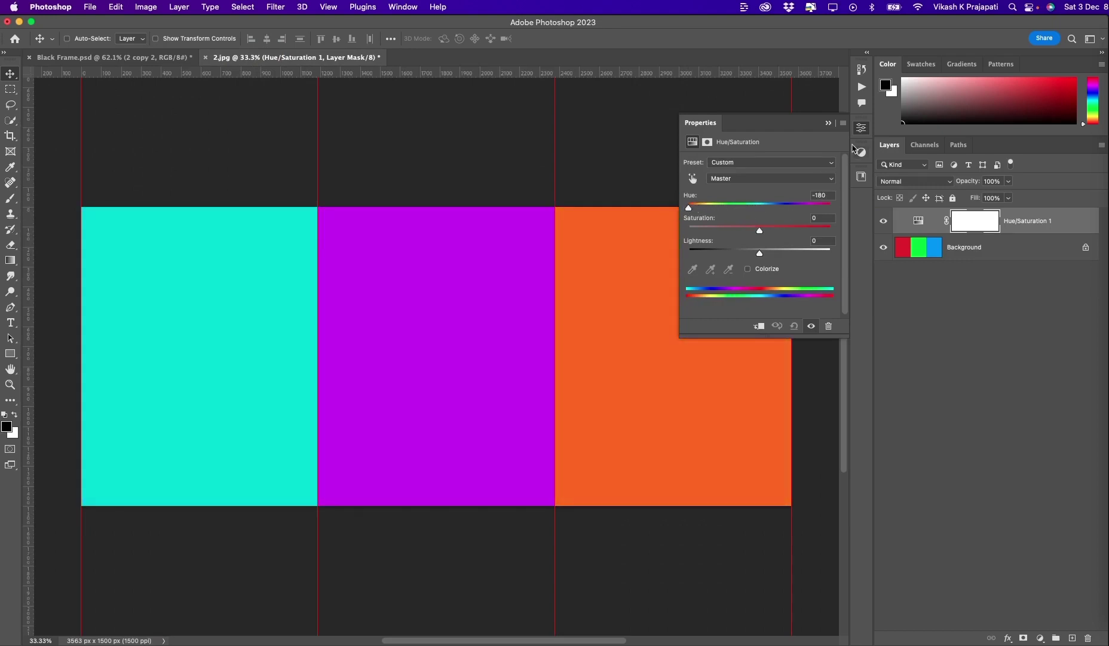
{"action": "left_click", "coordinate": [861, 151]}
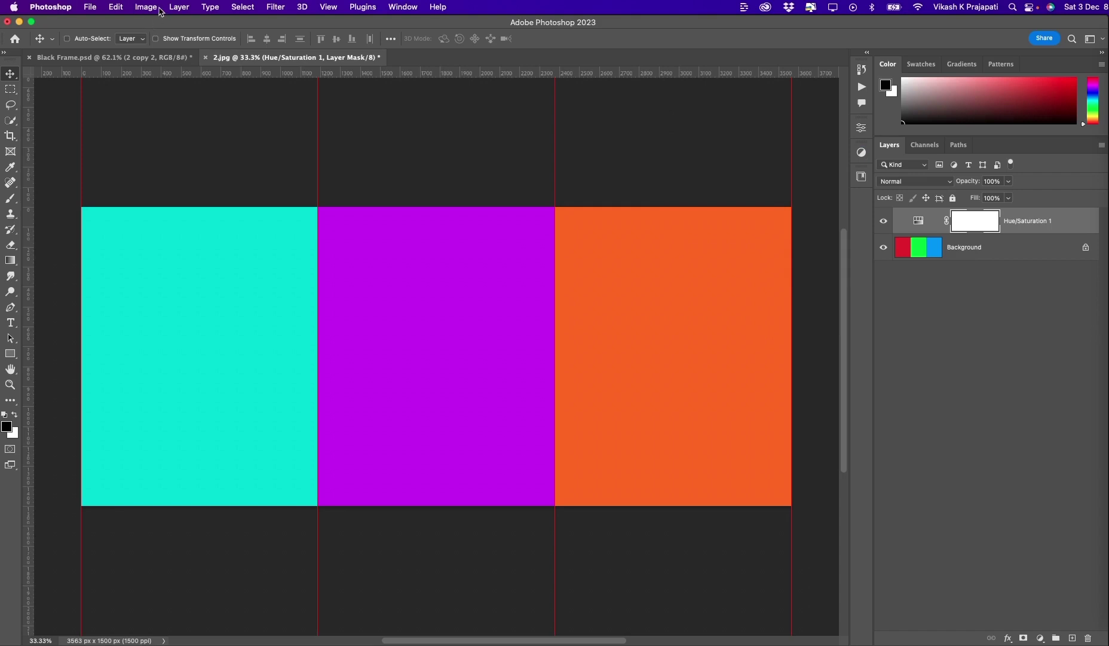
- Flatten the 2.jpg contents, save them and close the tab
{"action": "left_click", "coordinate": [179, 7]}
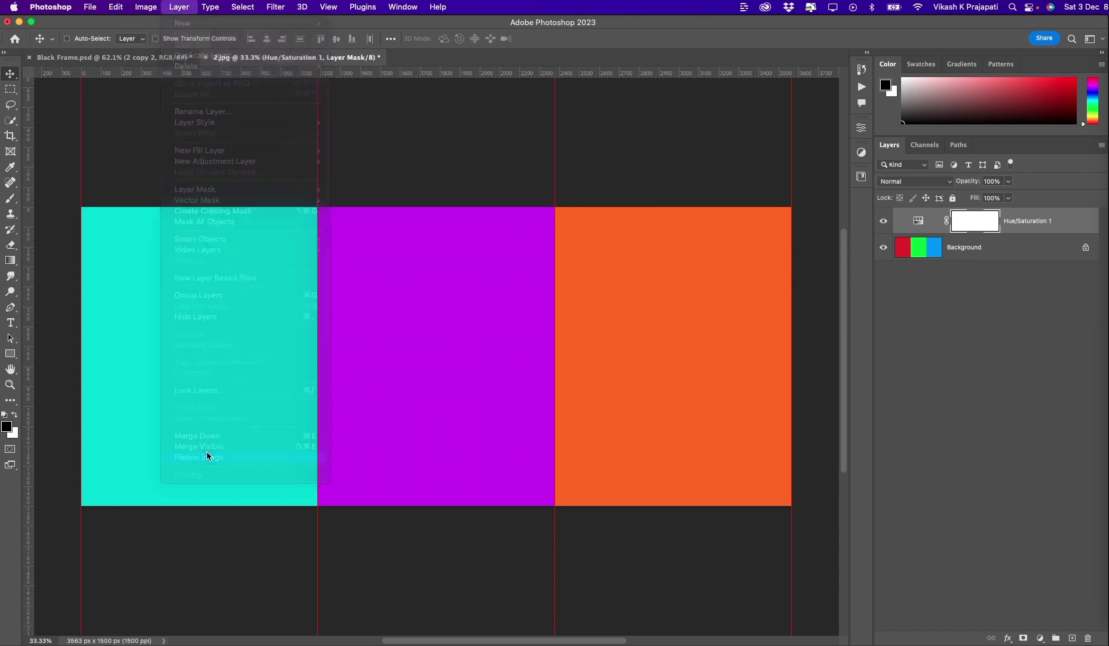
{"action": "key", "text": "super+s"}
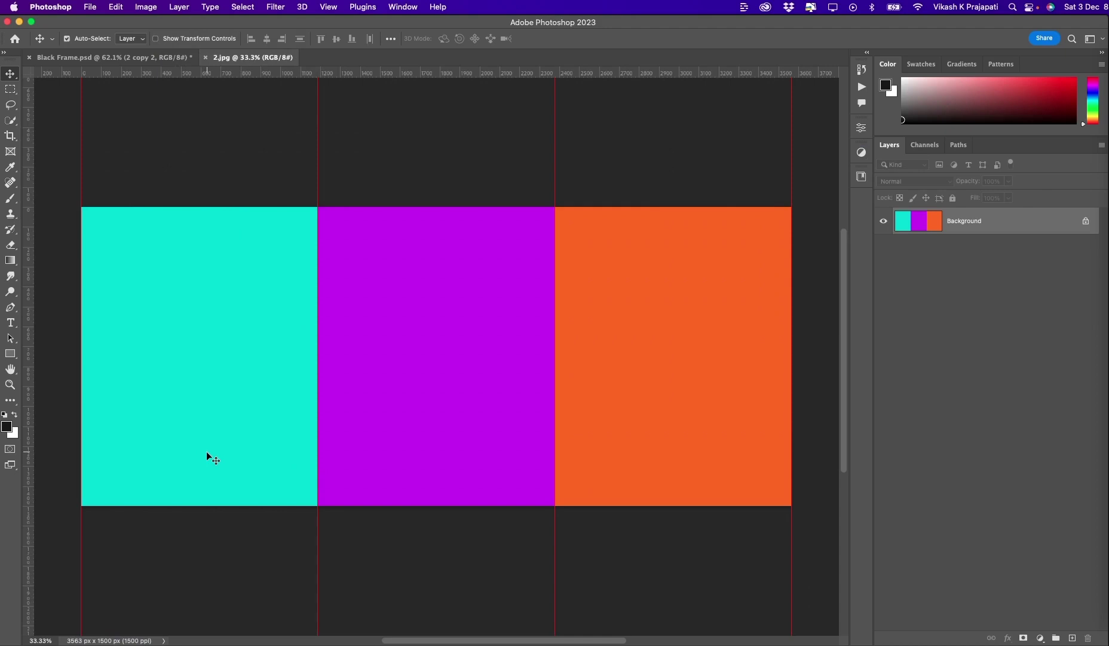
{"action": "key", "text": "super+w"}
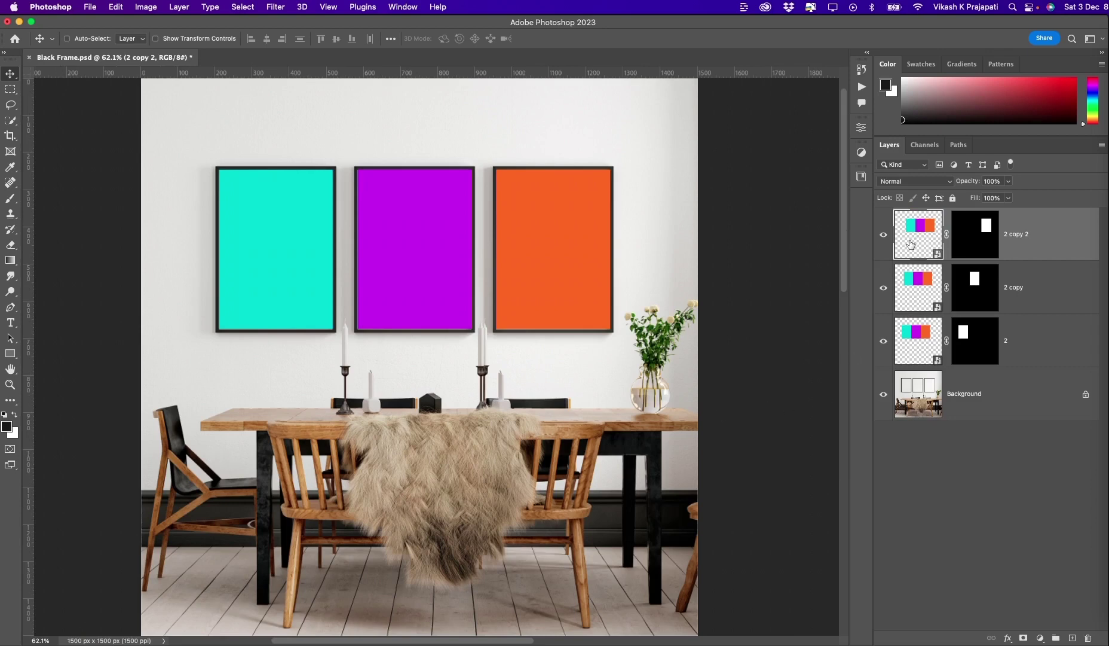
- Select the 2 copy, 2 and 2 copy 2 layers in turn in the Layers panel
{"action": "left_click", "coordinate": [908, 291]}
{"action": "left_click", "coordinate": [908, 359]}
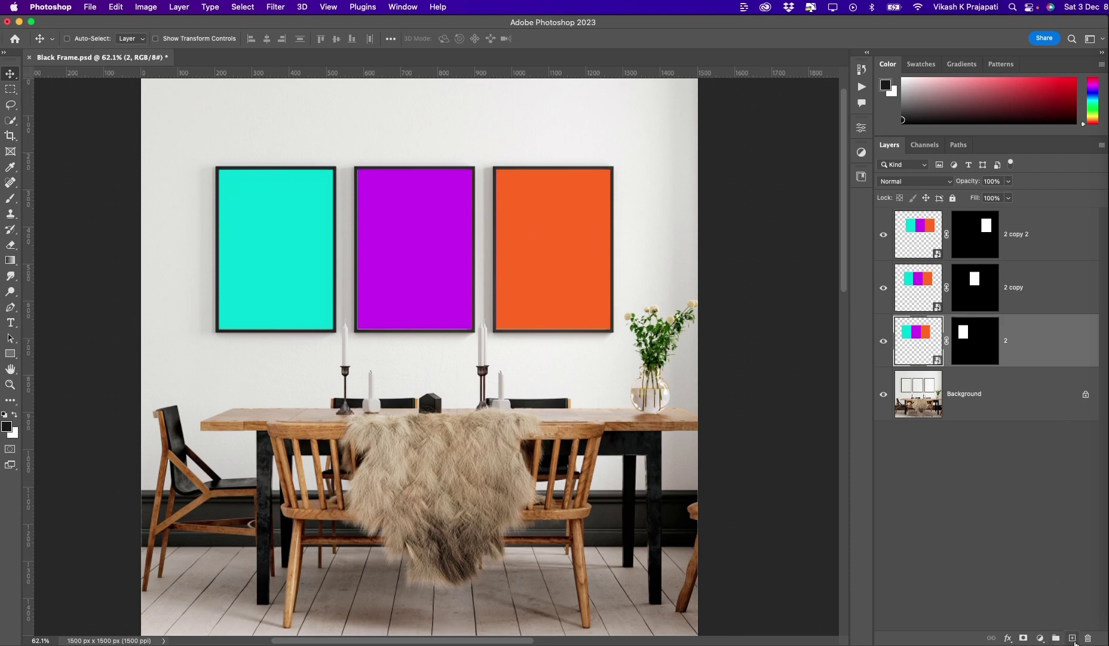
{"action": "left_click", "coordinate": [1042, 229]}
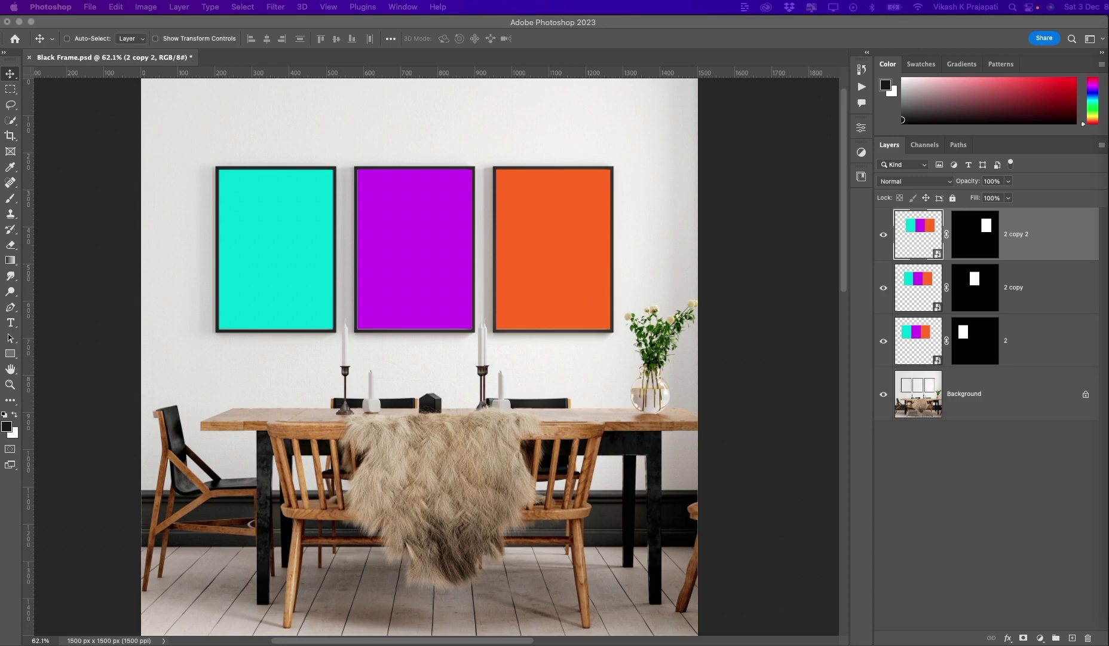
{"action": "left_click", "coordinate": [1040, 256]}
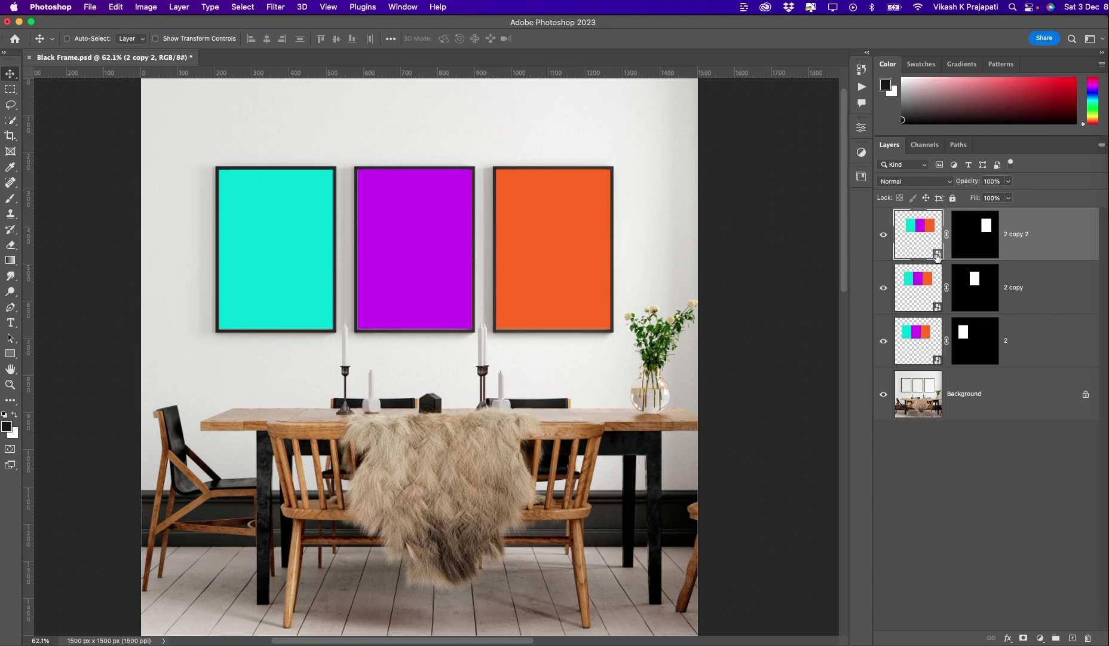
- Open the smart object's contents and place the landscape artwork over the colour panels
{"action": "double_click", "coordinate": [937, 255]}
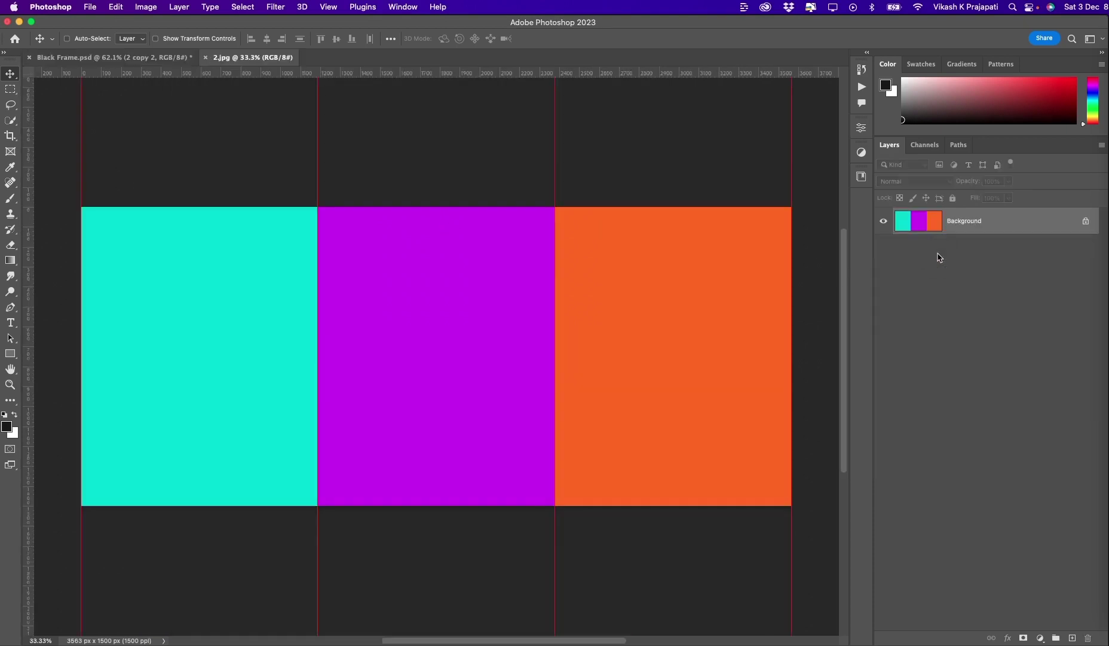
{"action": "left_click_drag", "start_coordinate": [491, 346], "coordinate": [491, 346]}
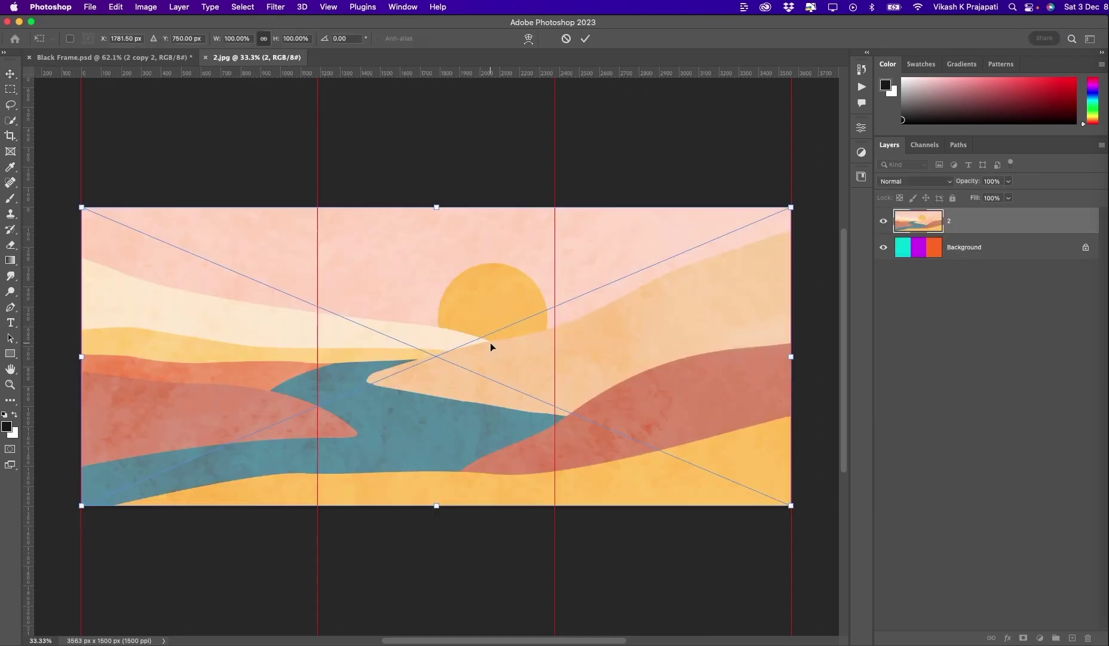
{"action": "key", "text": "Return"}
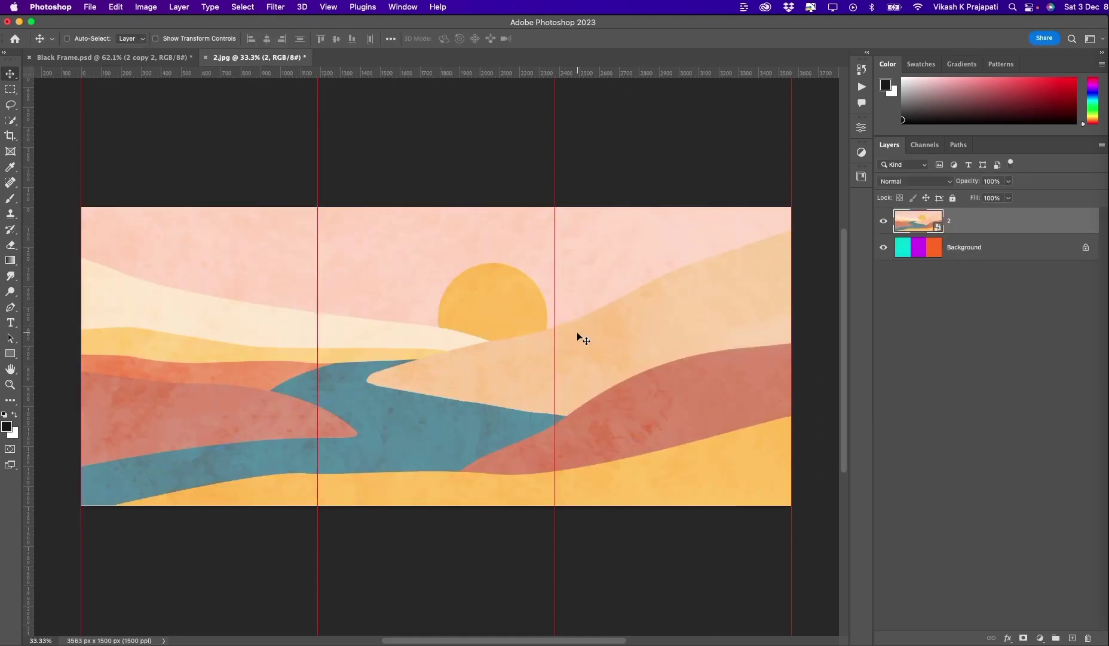
- Flatten the contents into one background layer, save them, and return to the mockup
{"action": "left_click", "coordinate": [181, 8]}
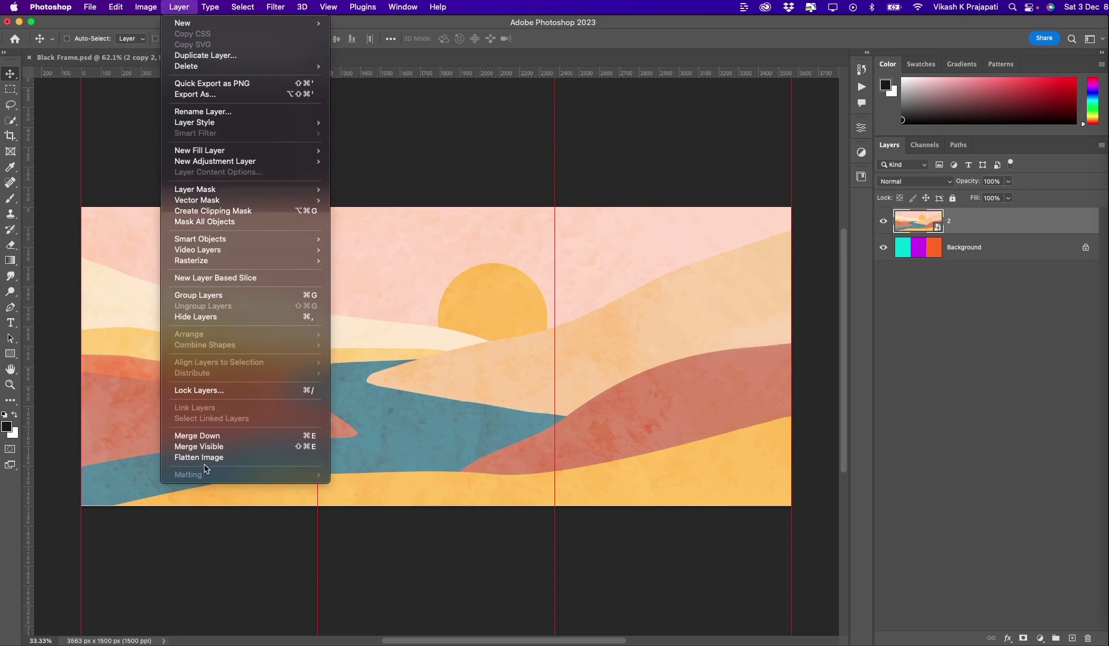
{"action": "left_click", "coordinate": [204, 459]}
{"action": "key", "text": "super+s"}
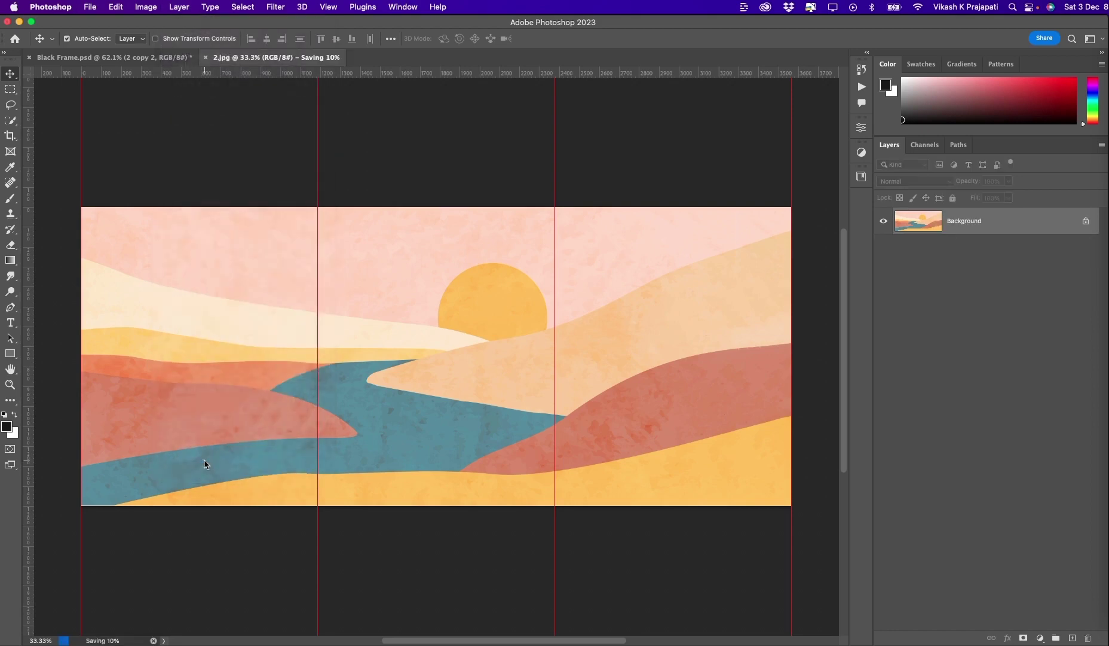
{"action": "key", "text": "super+w"}
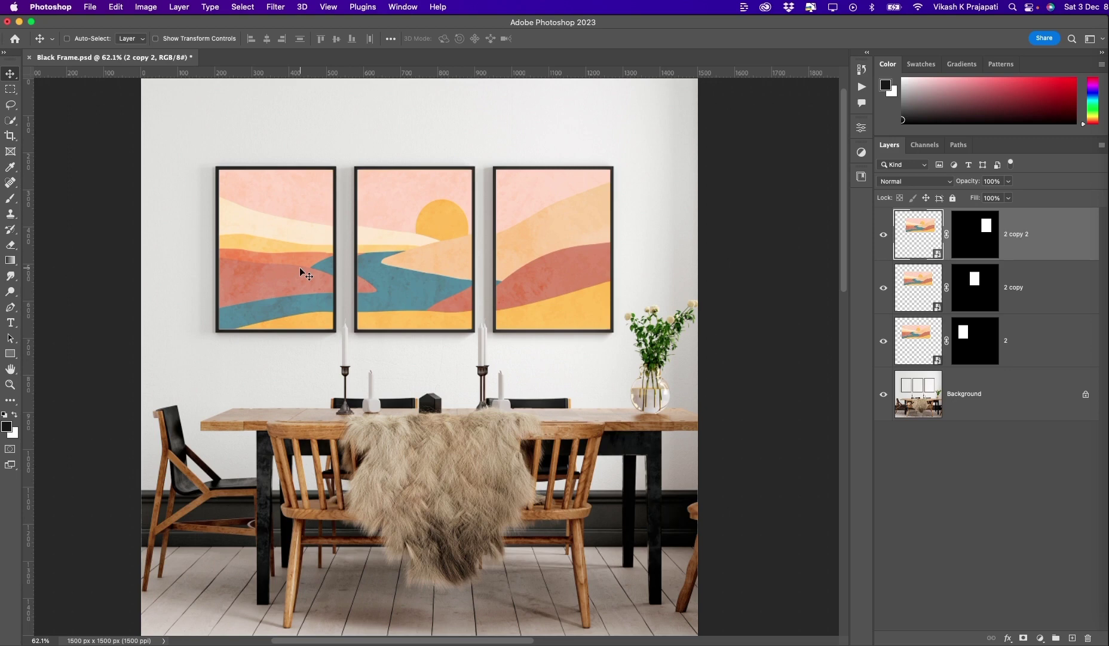
- Inspect the smart object's contents, then close them and go back to the mockup
{"action": "key", "text": "super"}
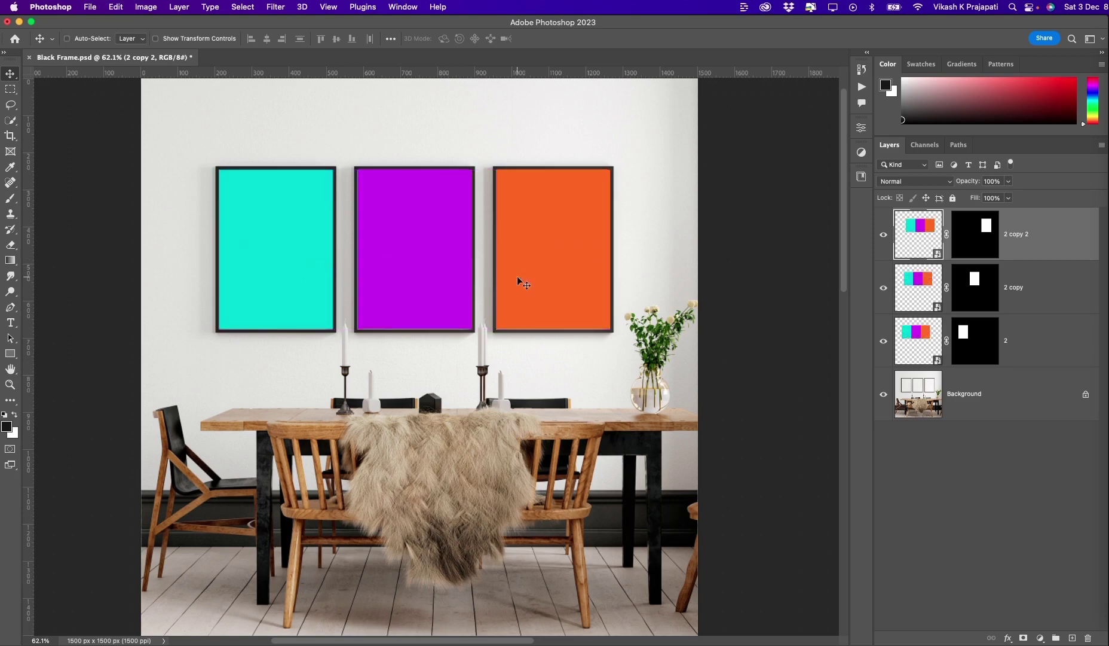
{"action": "double_click", "coordinate": [936, 253]}
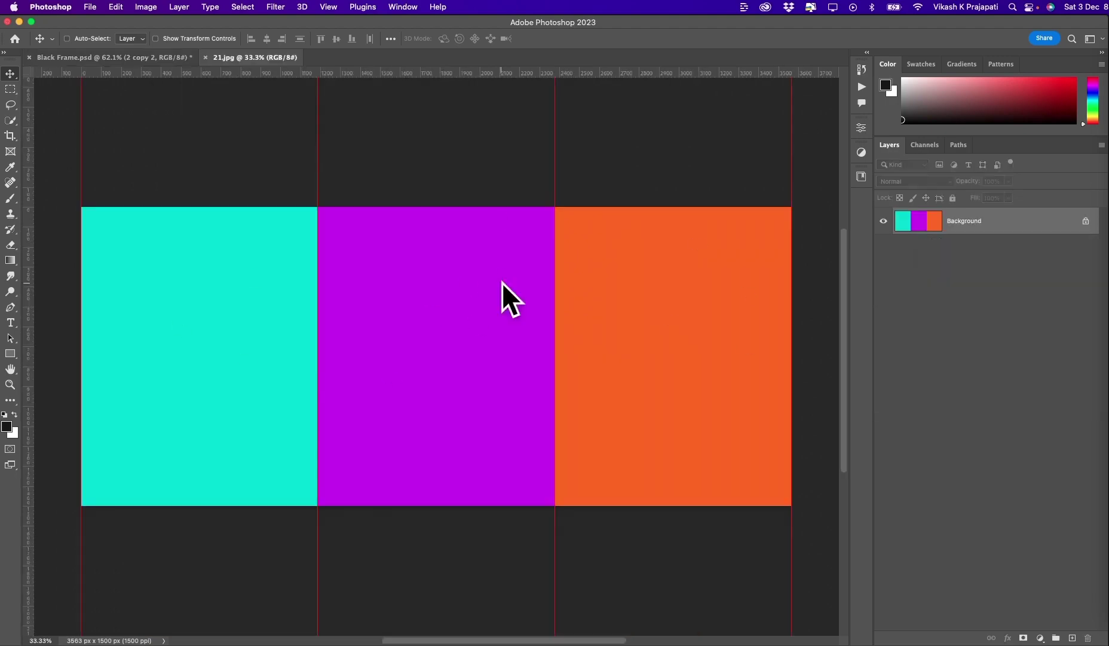
{"action": "left_click", "coordinate": [205, 58]}
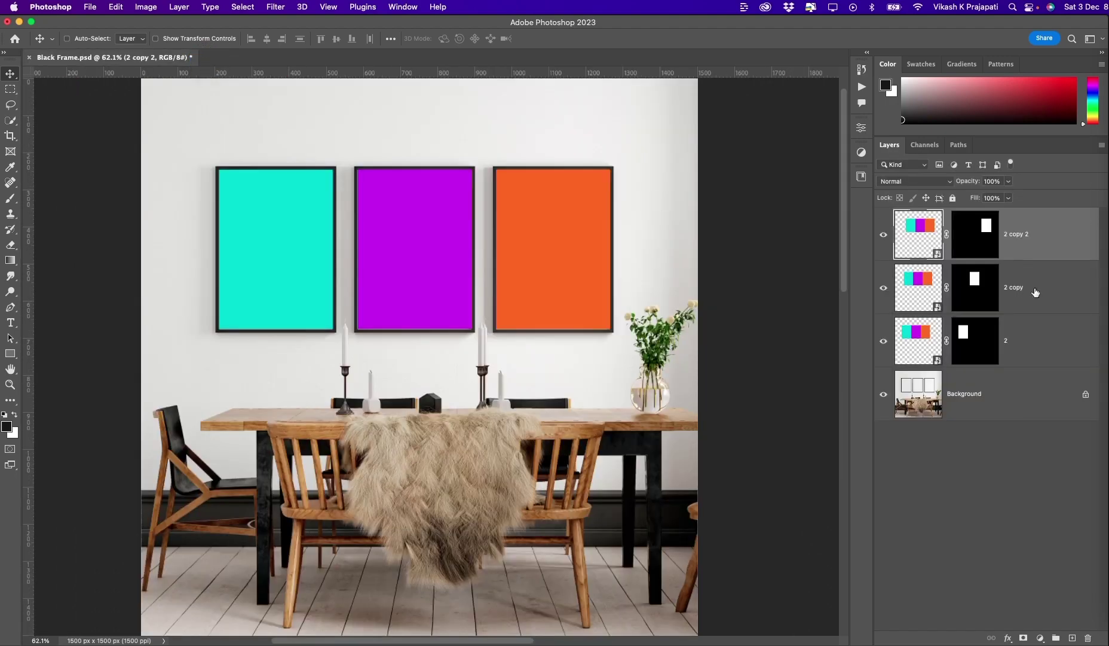
- Replace the 2 copy 2 layer's smart object contents with 2.jpg
{"action": "right_click", "coordinate": [1026, 238]}
{"action": "left_click", "coordinate": [1064, 252]}
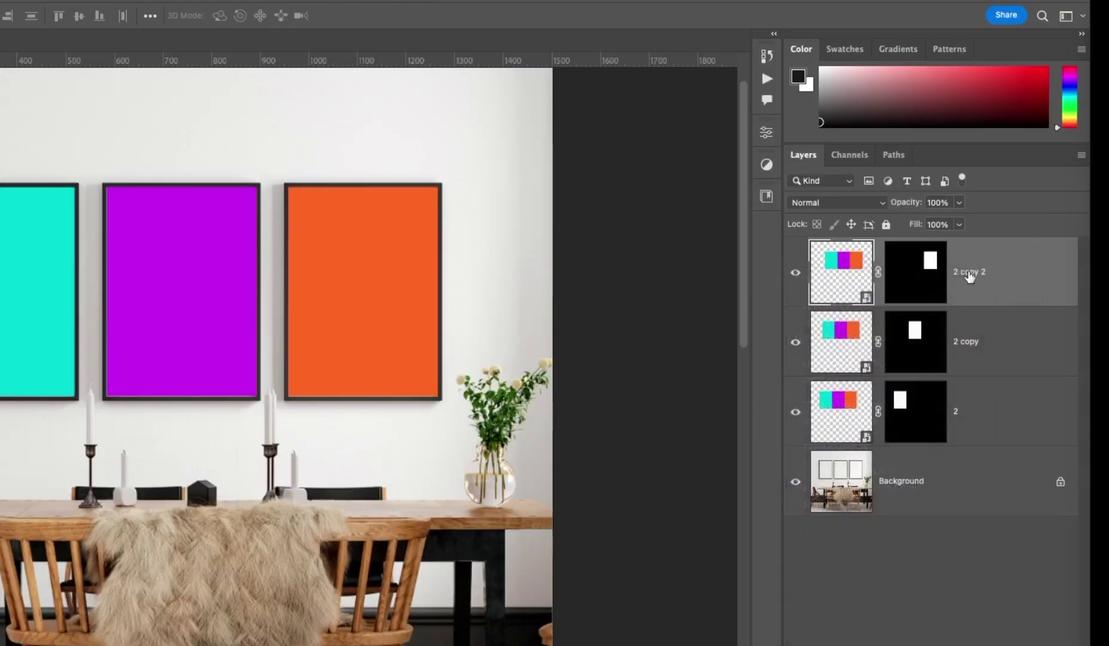
{"action": "right_click", "coordinate": [1016, 282]}
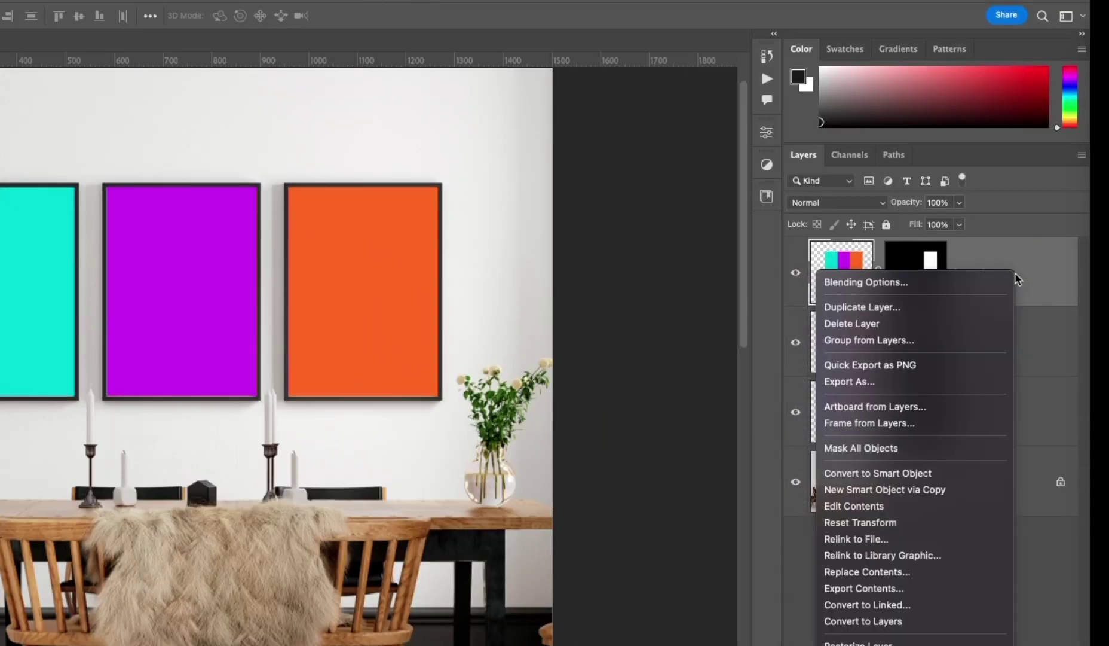
{"action": "left_click", "coordinate": [905, 574]}
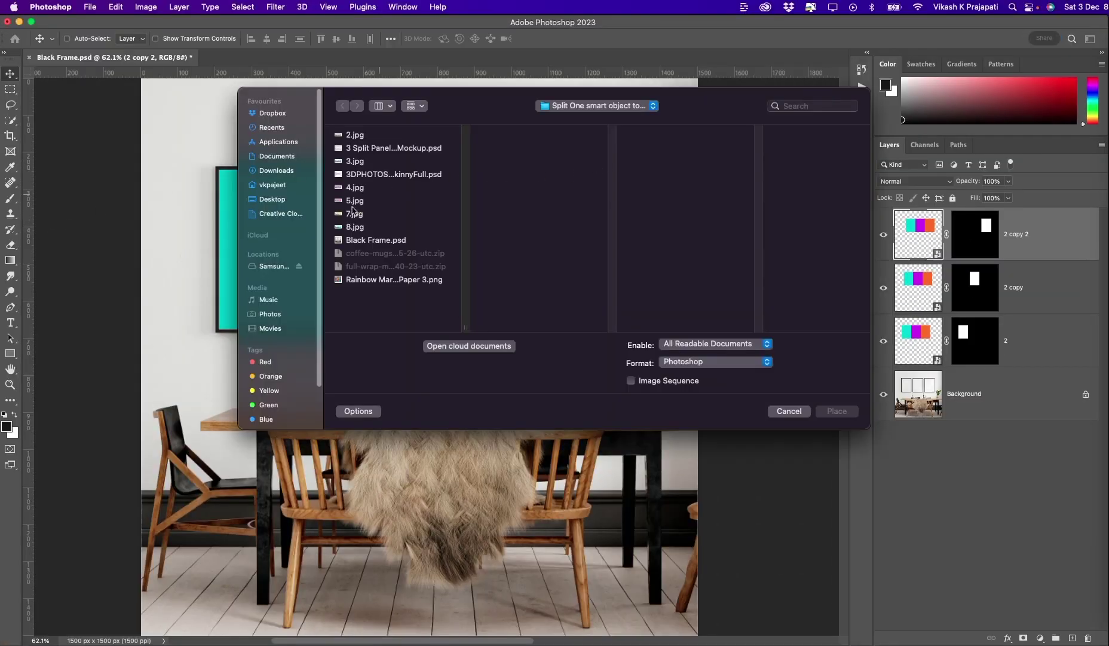
{"action": "left_click", "coordinate": [367, 135]}
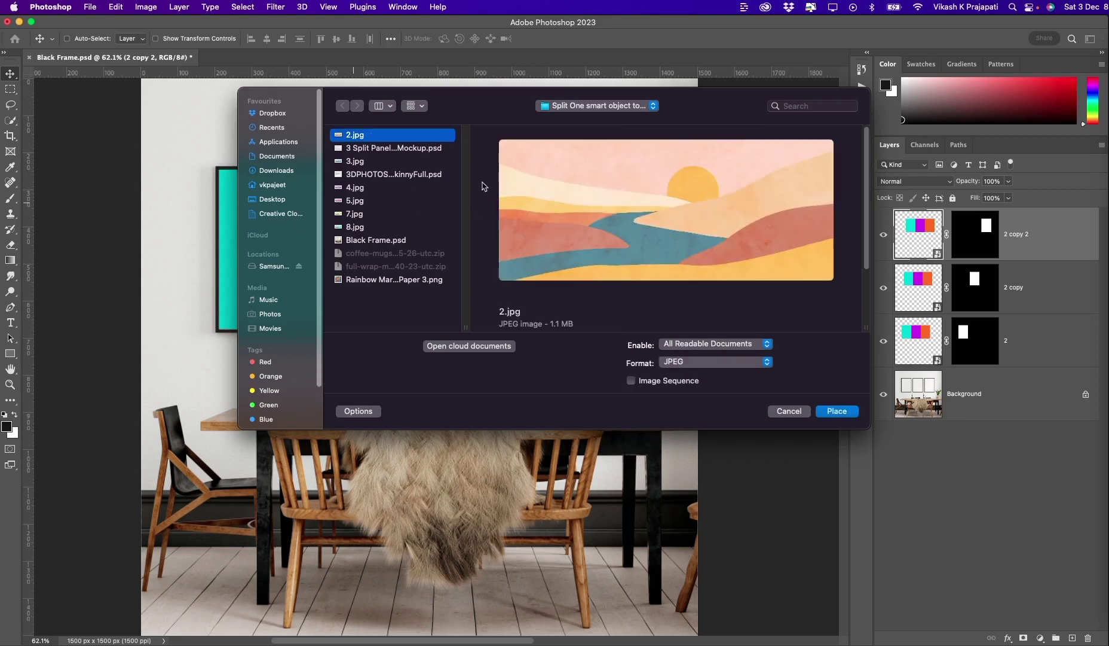
{"action": "left_click", "coordinate": [837, 411]}
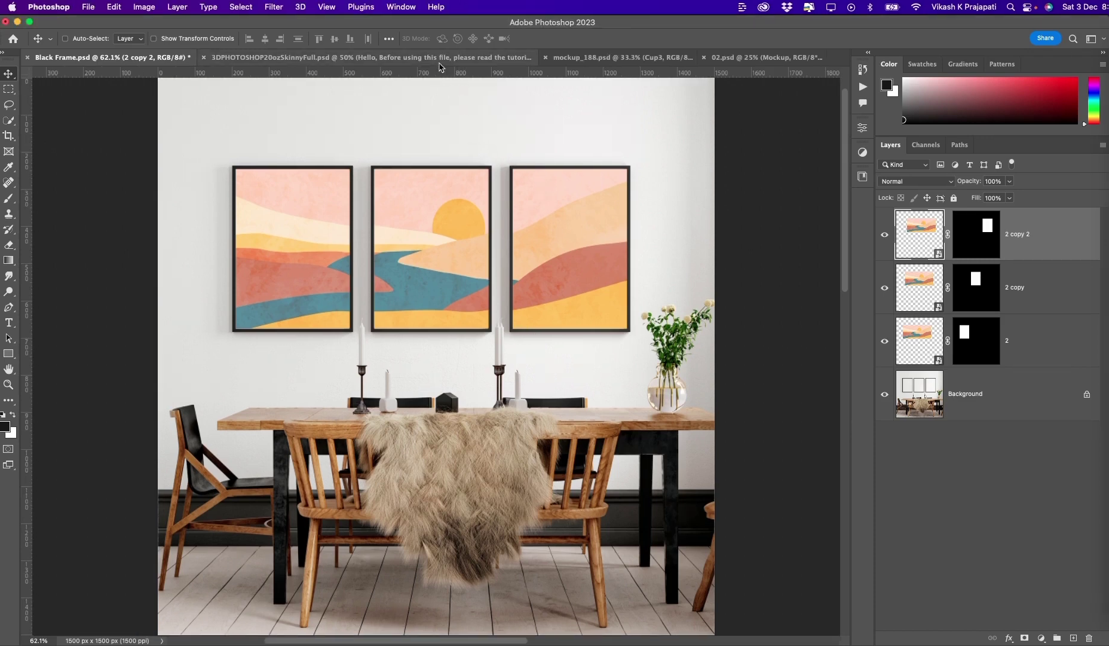
- Look through the tumbler and mockup_188 documents, toggling the Cup3 group, then switch to 02.psd
{"action": "left_click", "coordinate": [438, 58]}
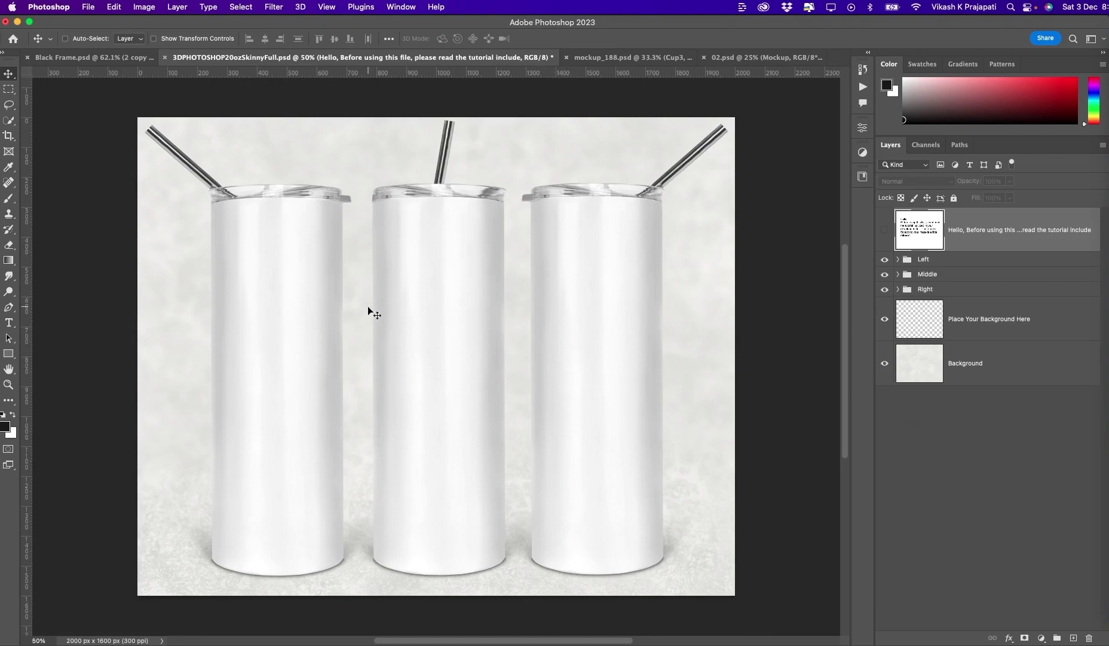
{"action": "left_click", "coordinate": [607, 57]}
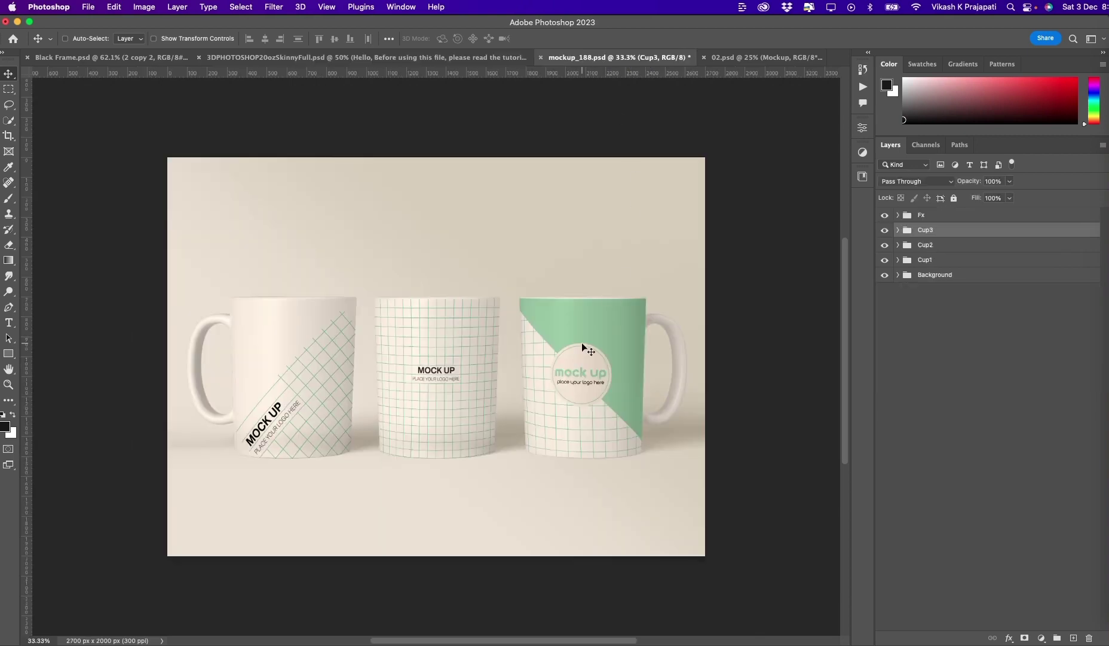
{"action": "left_click", "coordinate": [885, 230]}
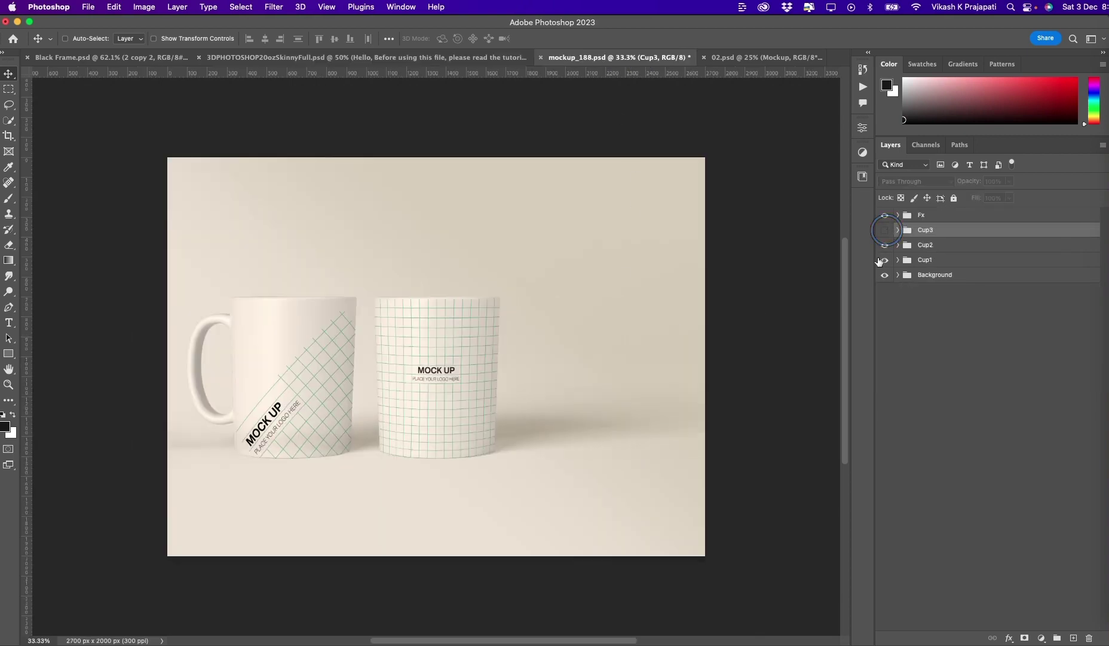
{"action": "left_click", "coordinate": [885, 230]}
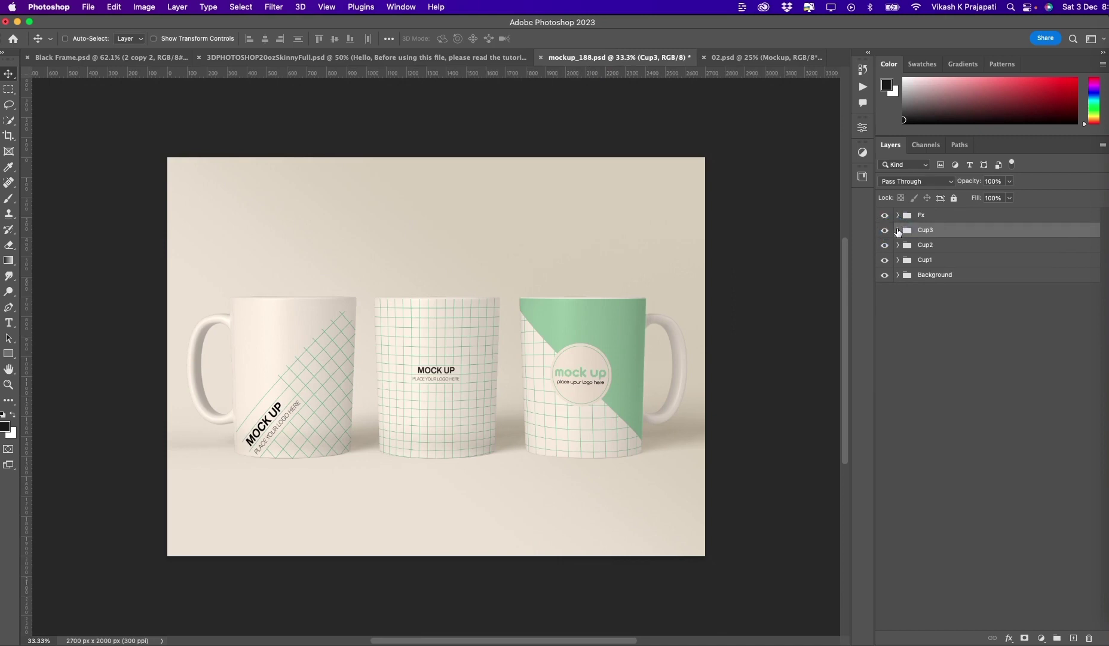
{"action": "left_click", "coordinate": [898, 230]}
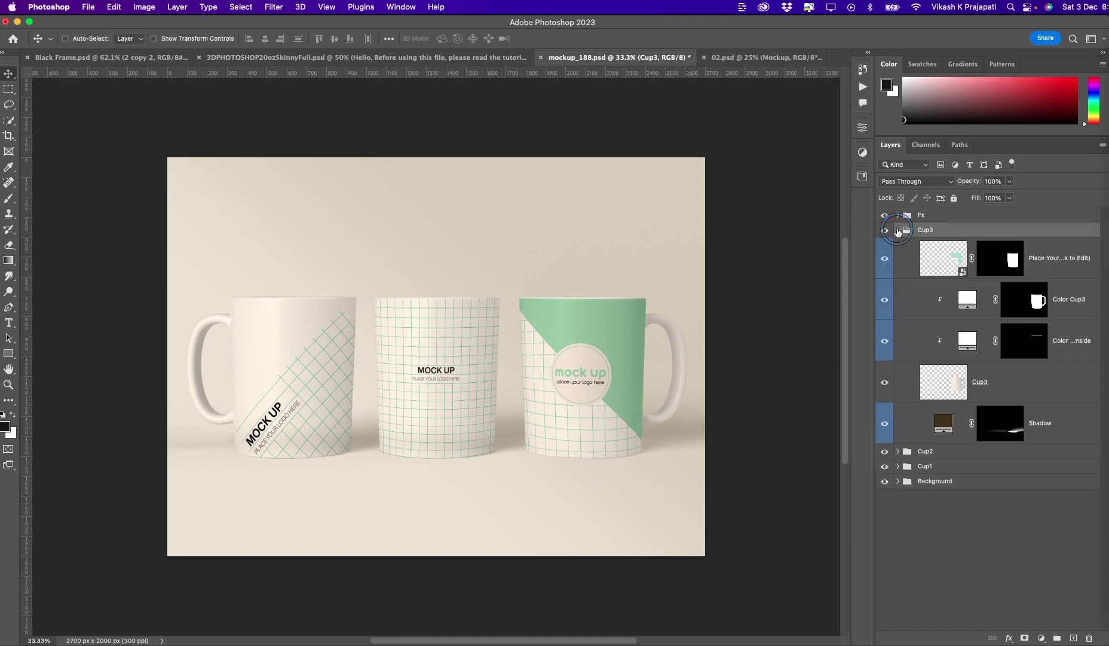
{"action": "left_click", "coordinate": [898, 231]}
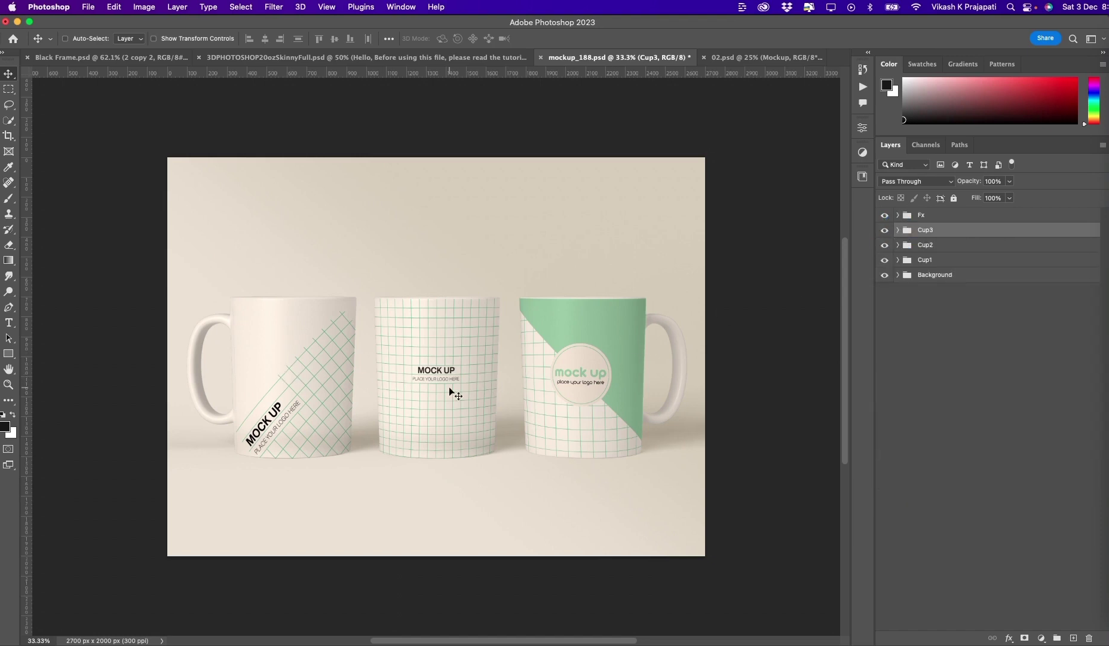
{"action": "left_click", "coordinate": [761, 62]}
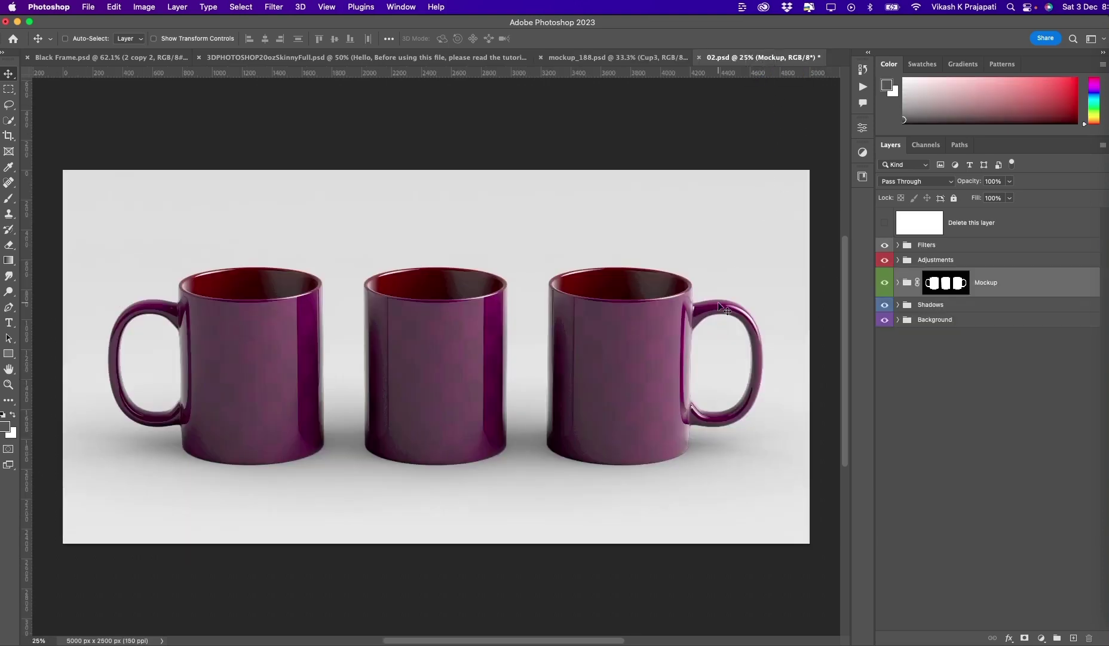
- Switch back to the Black Frame.psd document
{"action": "left_click", "coordinate": [141, 58]}
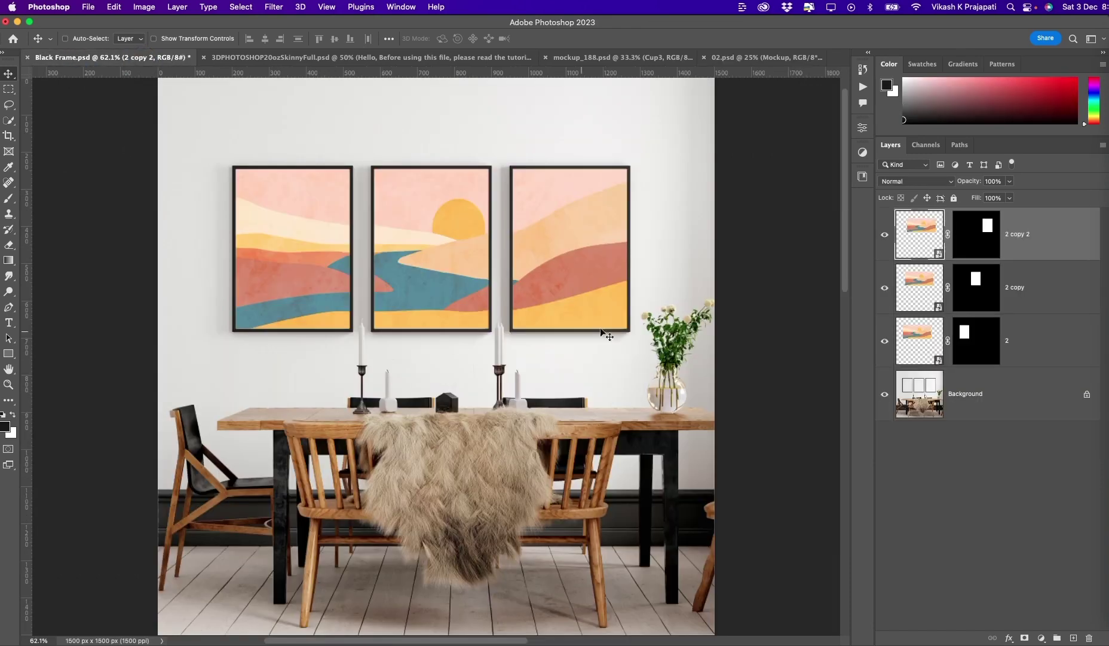